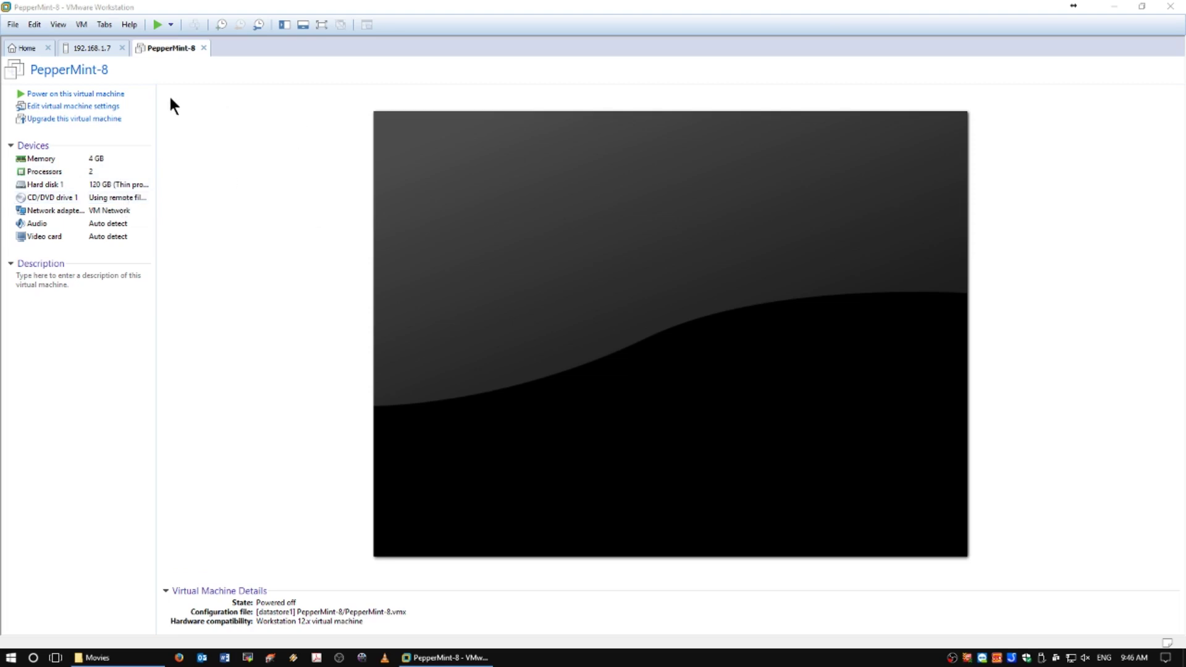
Power on the PepperMint-8 VM and let it boot to the installer menu
left_click(106, 98)
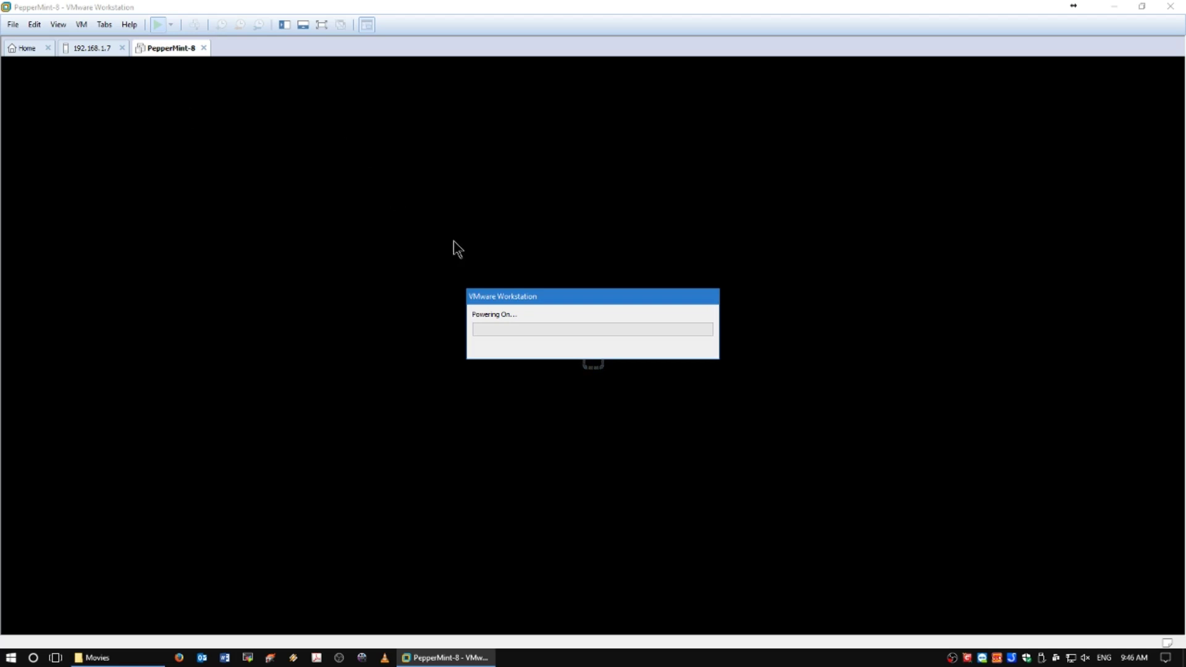
left_click_drag(554, 293, 557, 314)
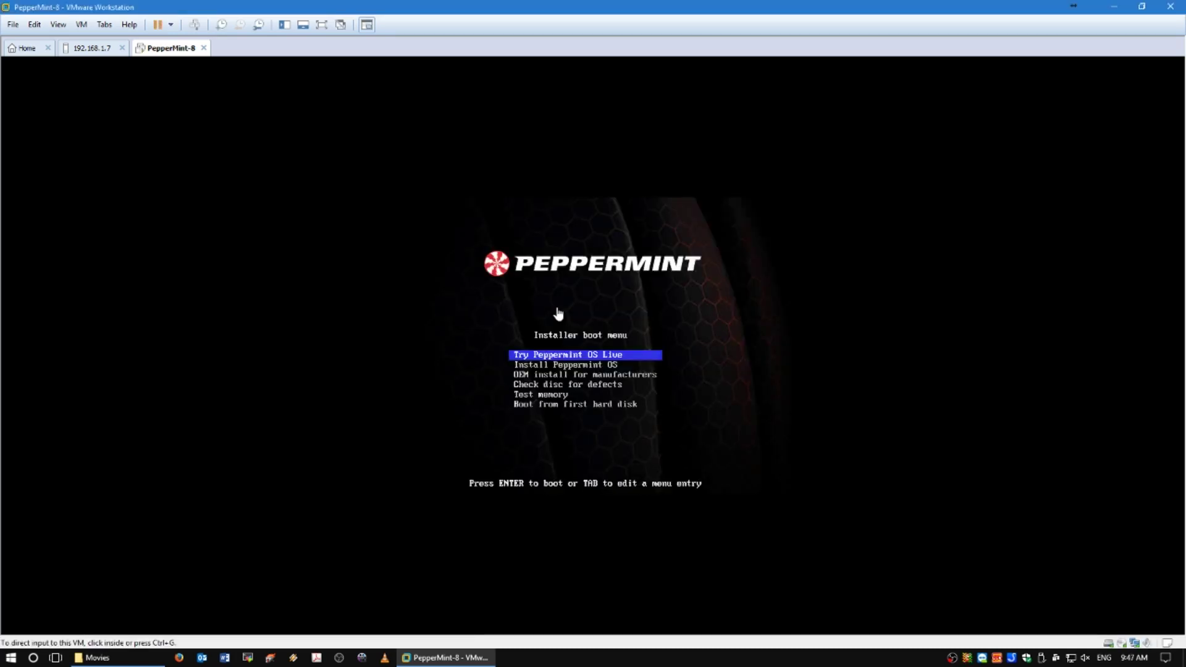
Boot the 'Install Peppermint OS' entry and show the VM full screen at the Welcome page
left_click(594, 374)
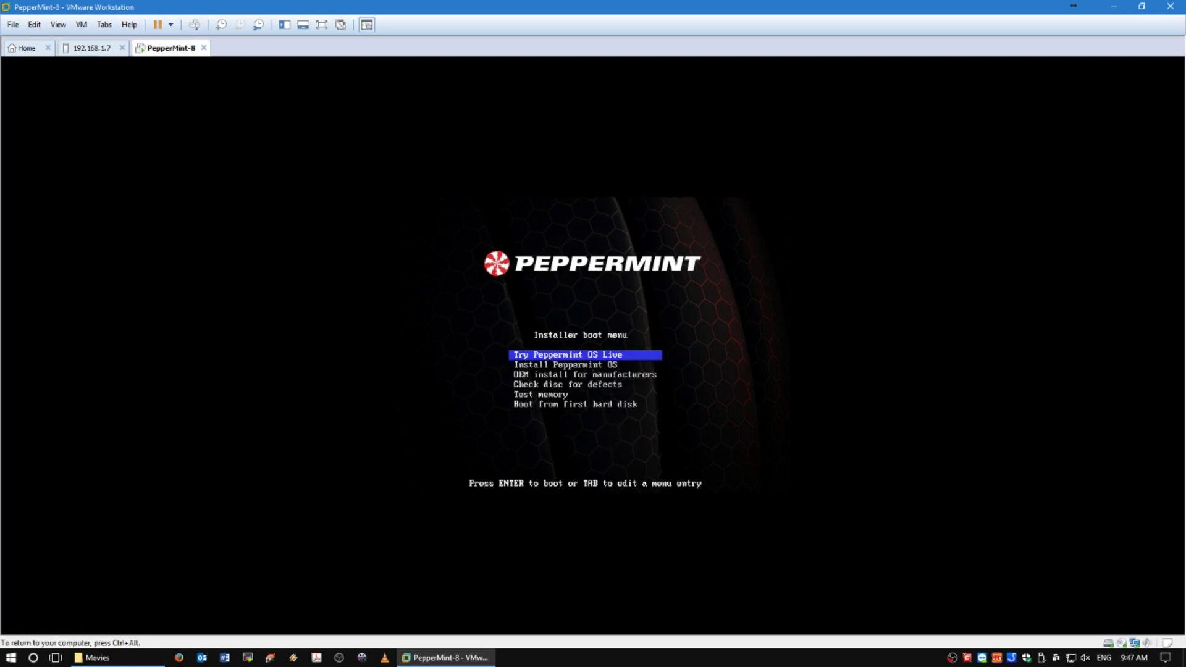
key("Down")
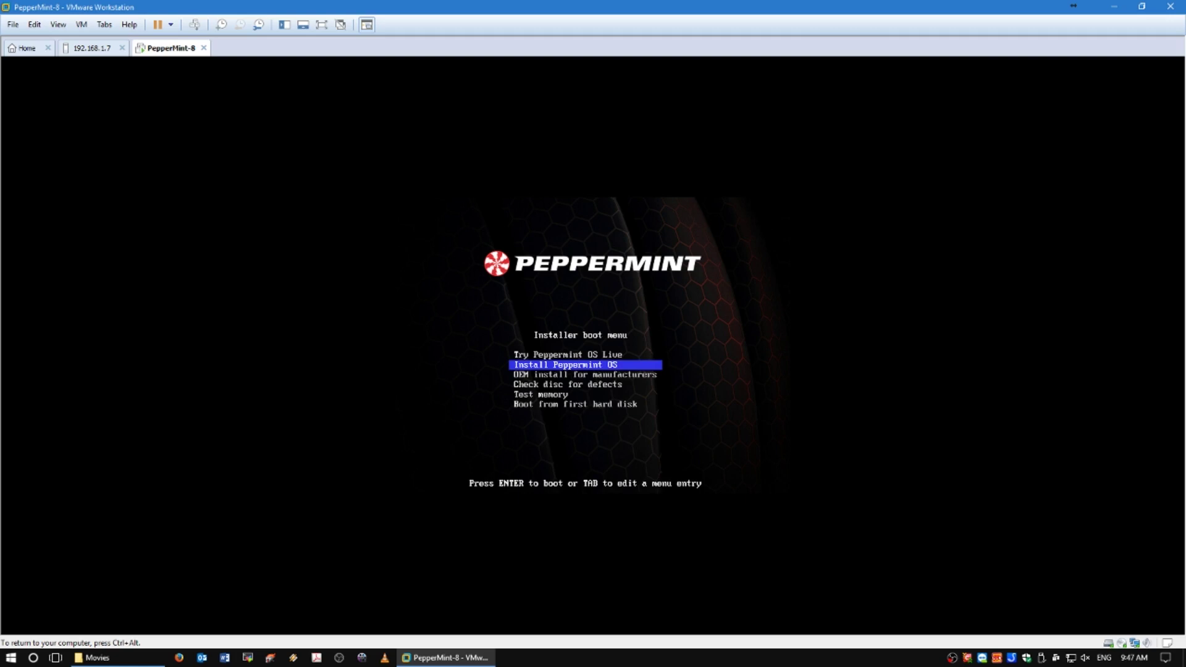
key("Return")
key("ctrl+alt")
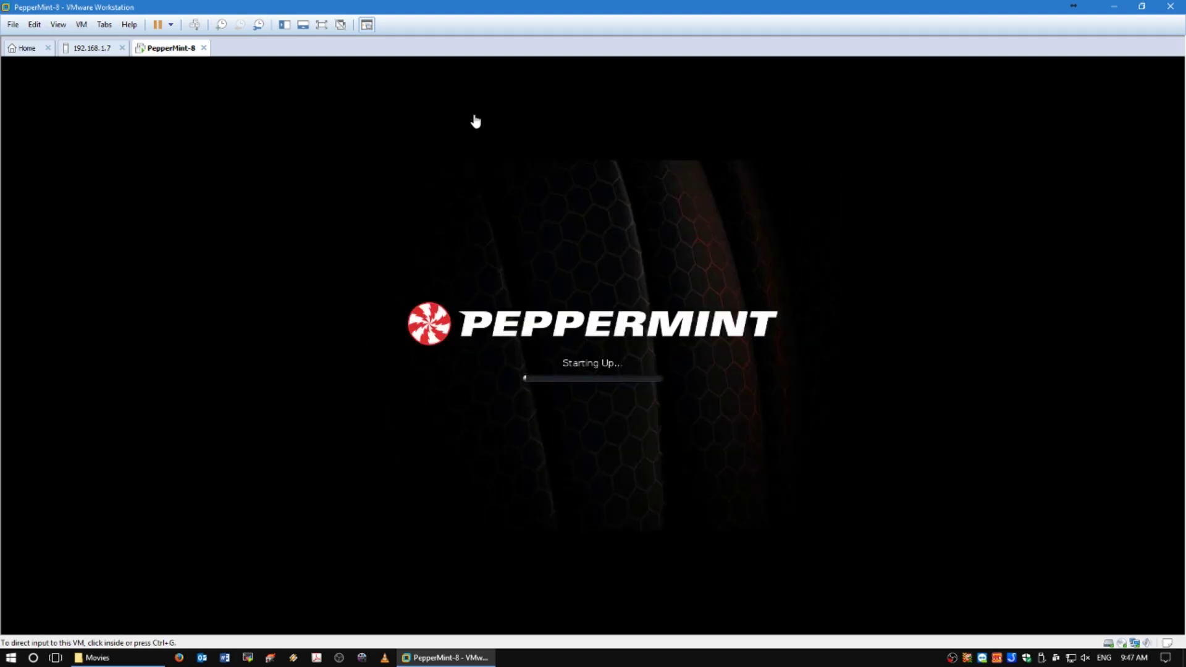
left_click(315, 25)
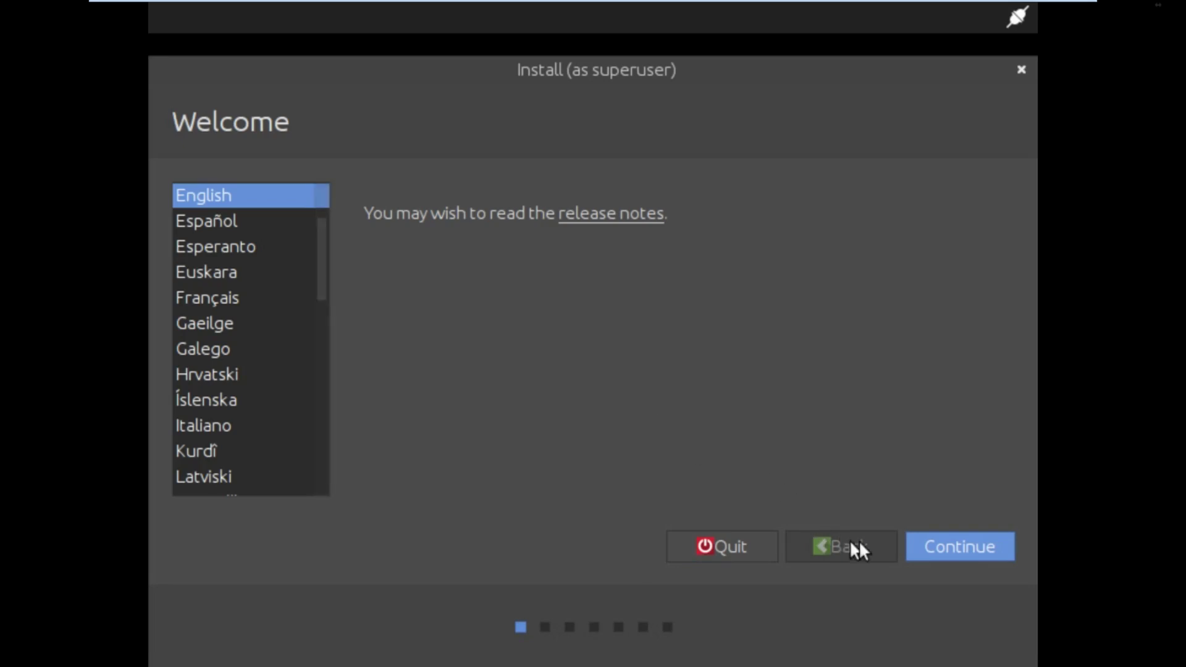
Continue with English, updates and third-party software, then erase disk and confirm the partition changes
left_click(941, 543)
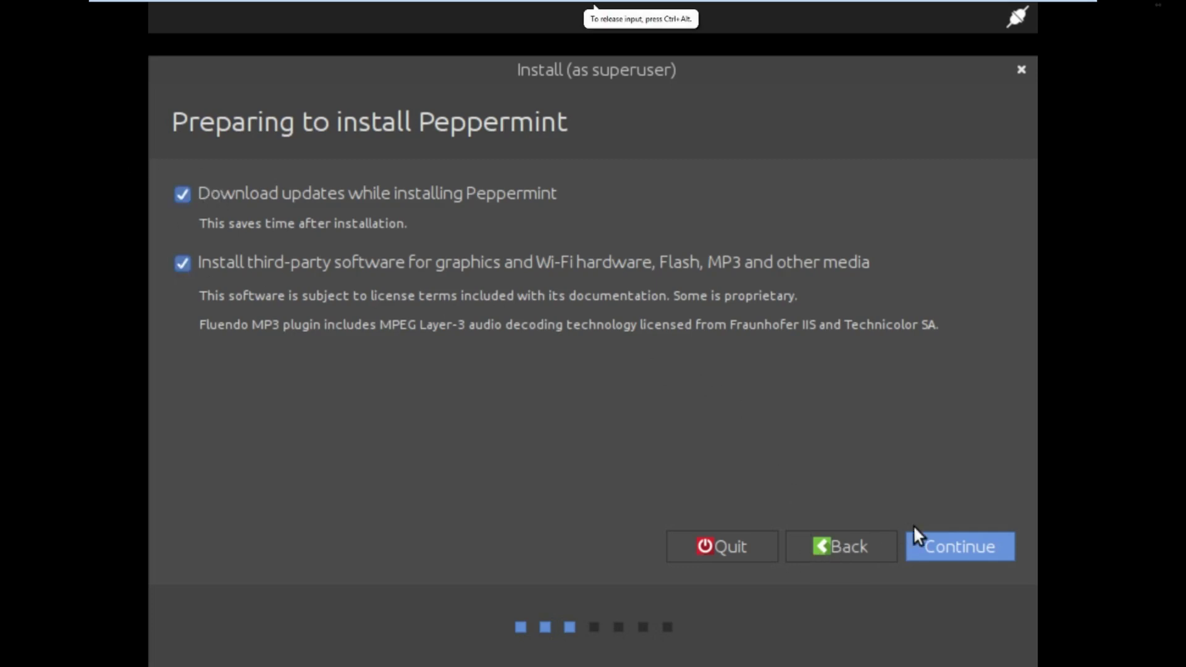
left_click(940, 544)
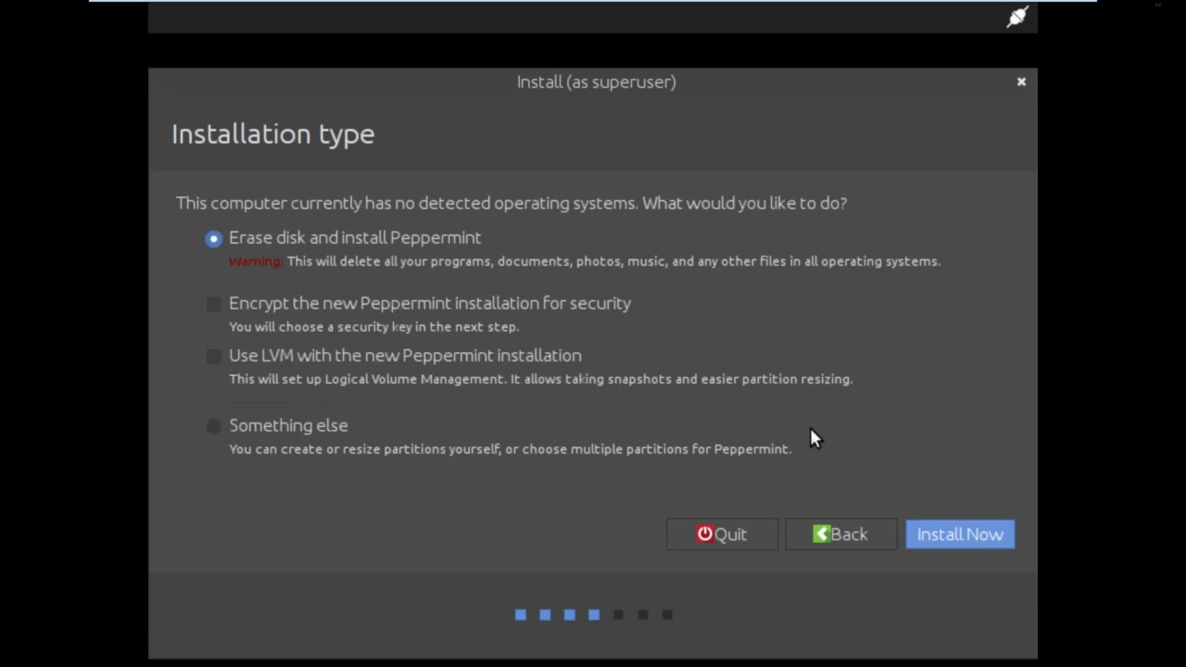
left_click(972, 536)
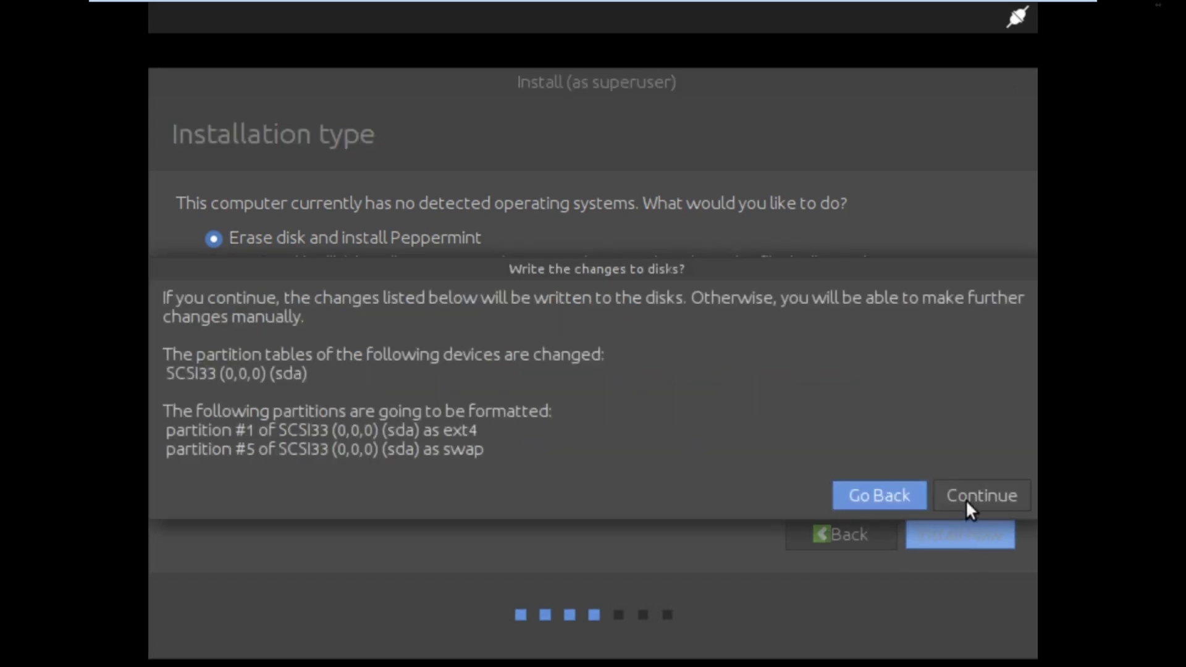
left_click(967, 495)
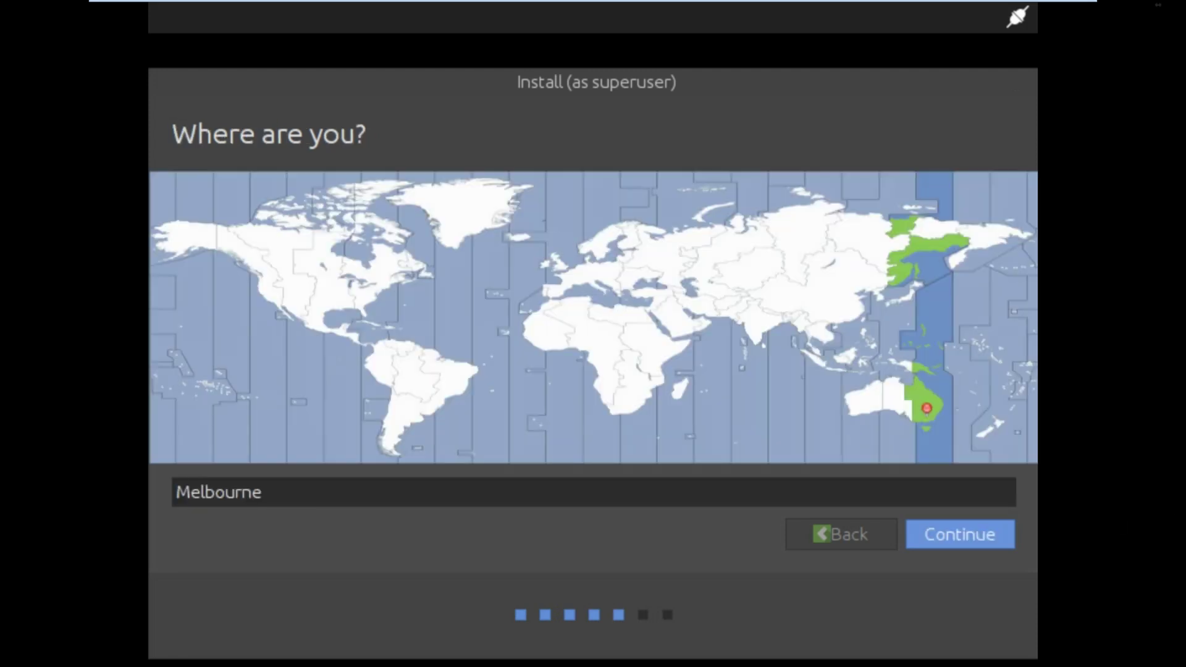
Accept Melbourne as location and English (US) as the keyboard layout
left_click(846, 507)
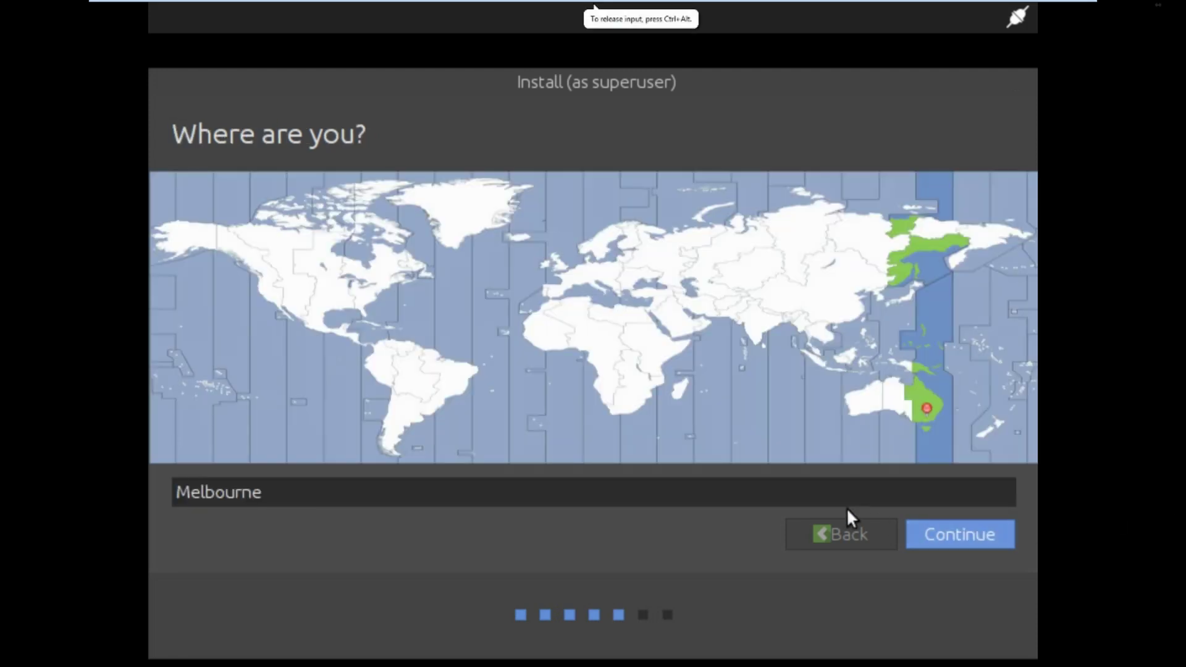
left_click(954, 540)
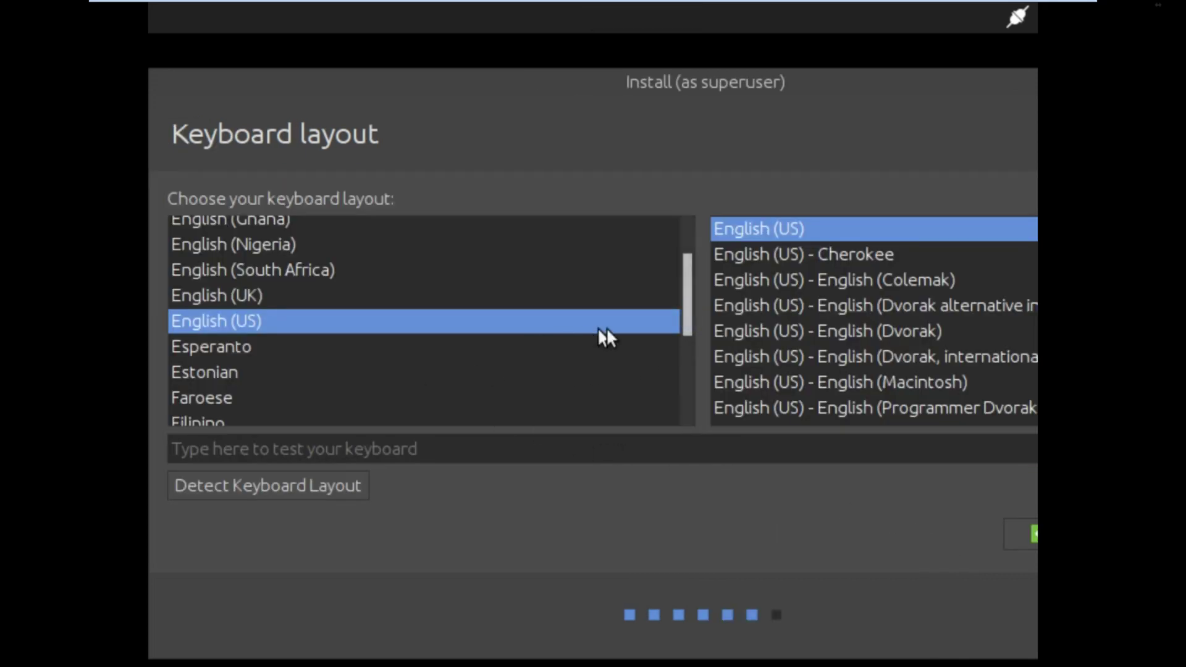
scroll(677, 310, "up", 2)
scroll(682, 309, "up", 3)
scroll(682, 310, "down", 2)
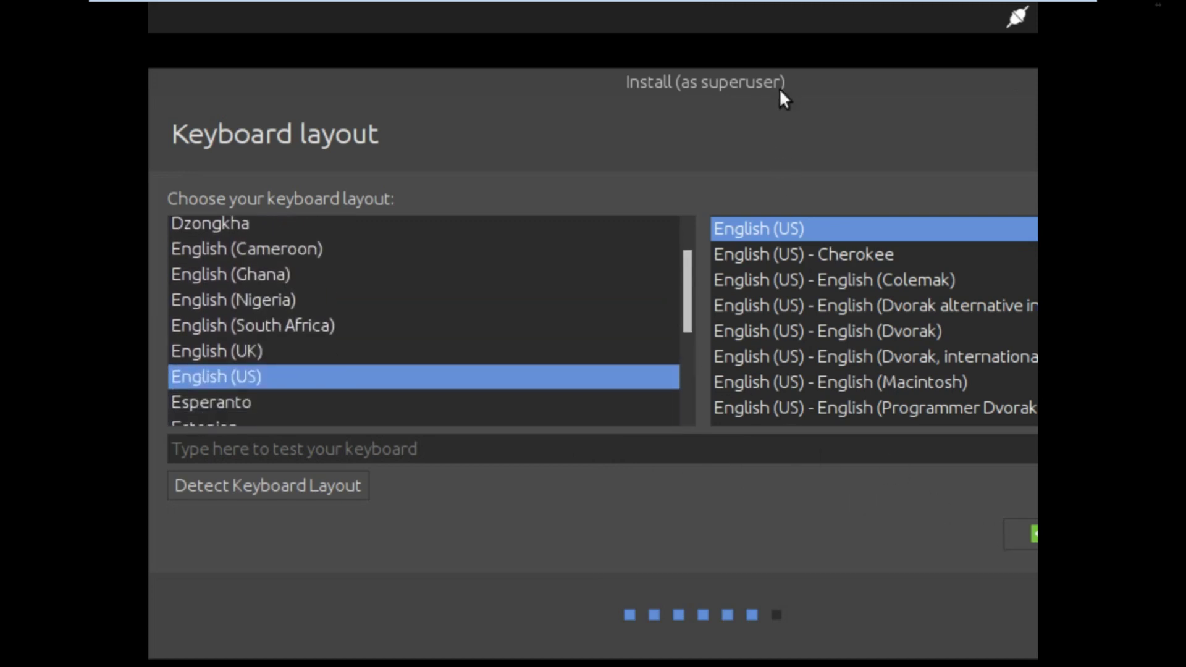
mouse_move(781, 92)
left_mouse_down()
mouse_move(648, 127)
mouse_move(609, 121)
left_mouse_up()
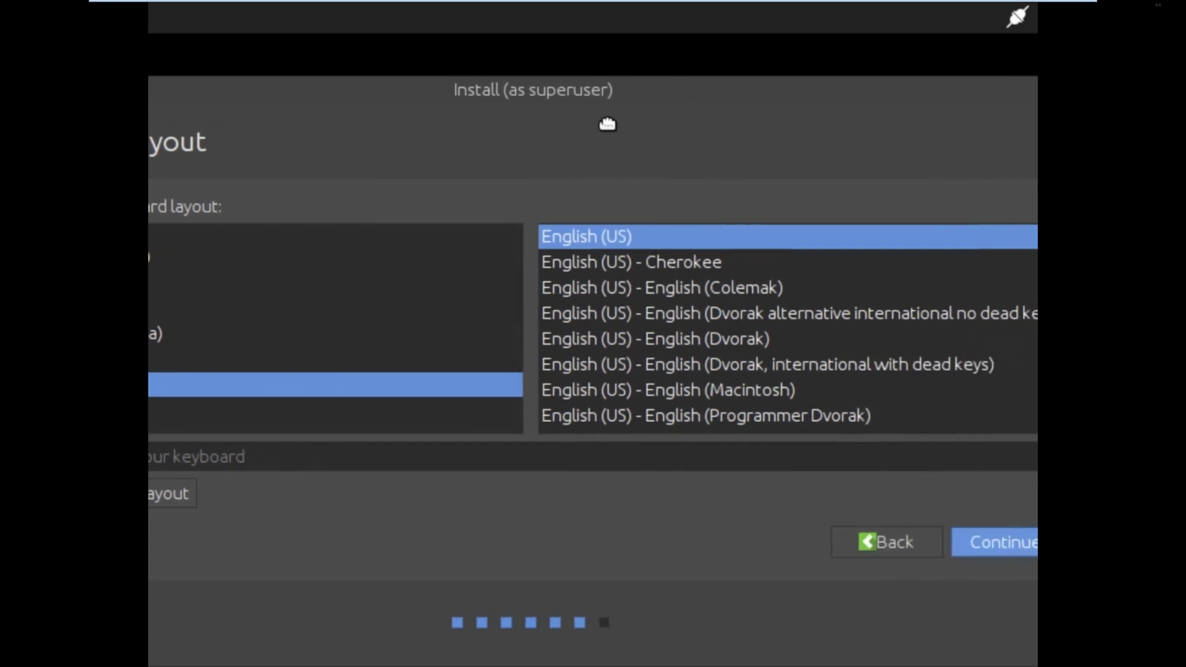
left_click(980, 542)
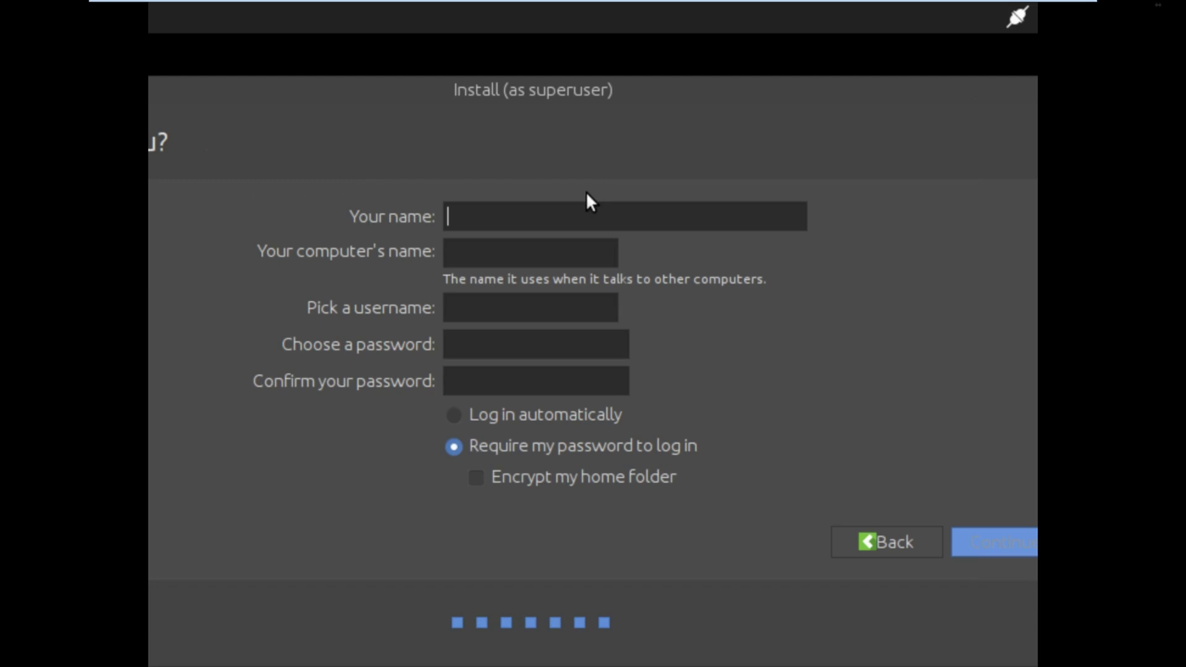
Fill in the name, username and password and enable automatic login
key("BackSpace")
key("BackSpace")
key("BackSpace")
key("BackSpace")
key("BackSpace")
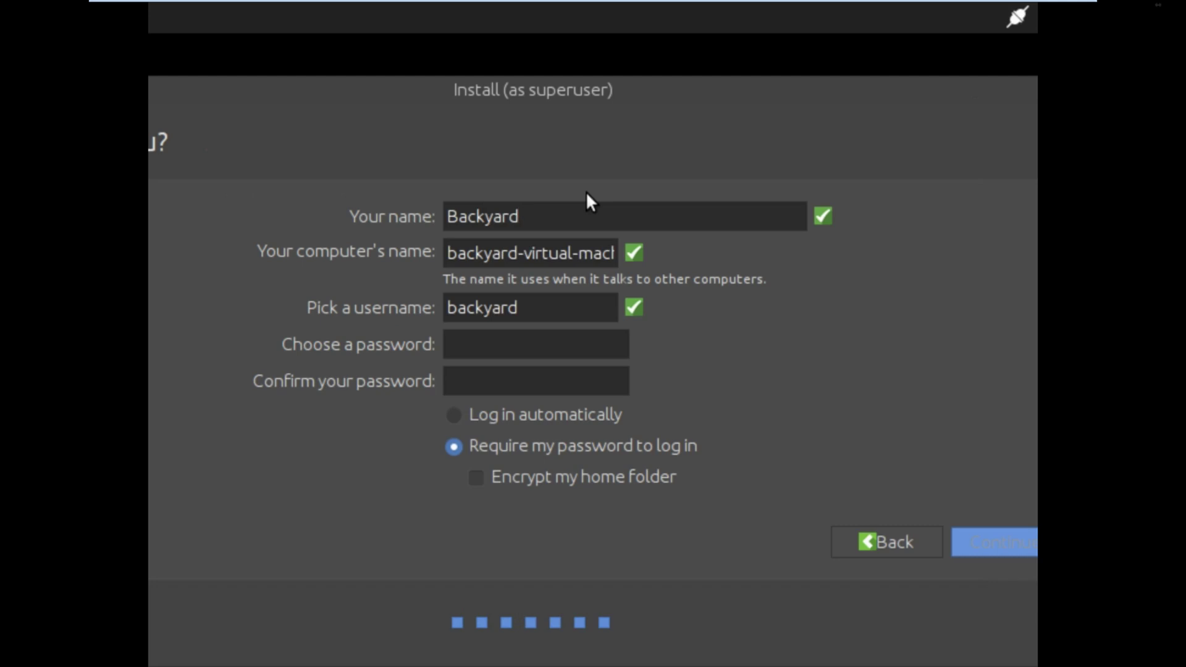
key("Tab")
key("Tab")
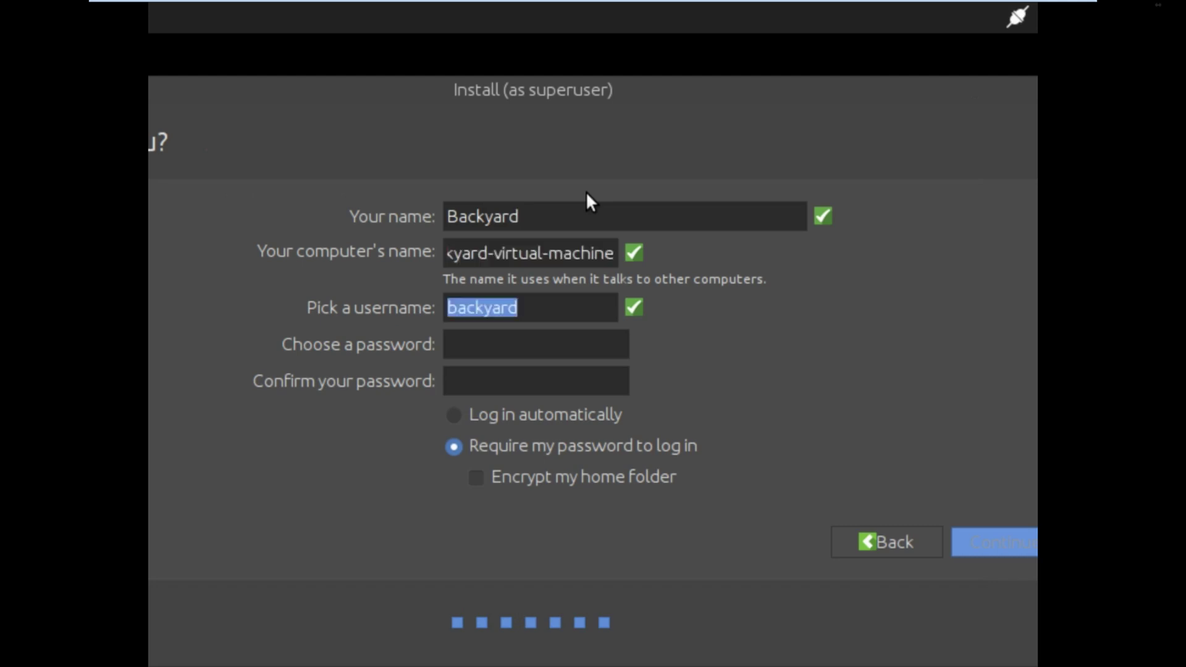
key("Tab")
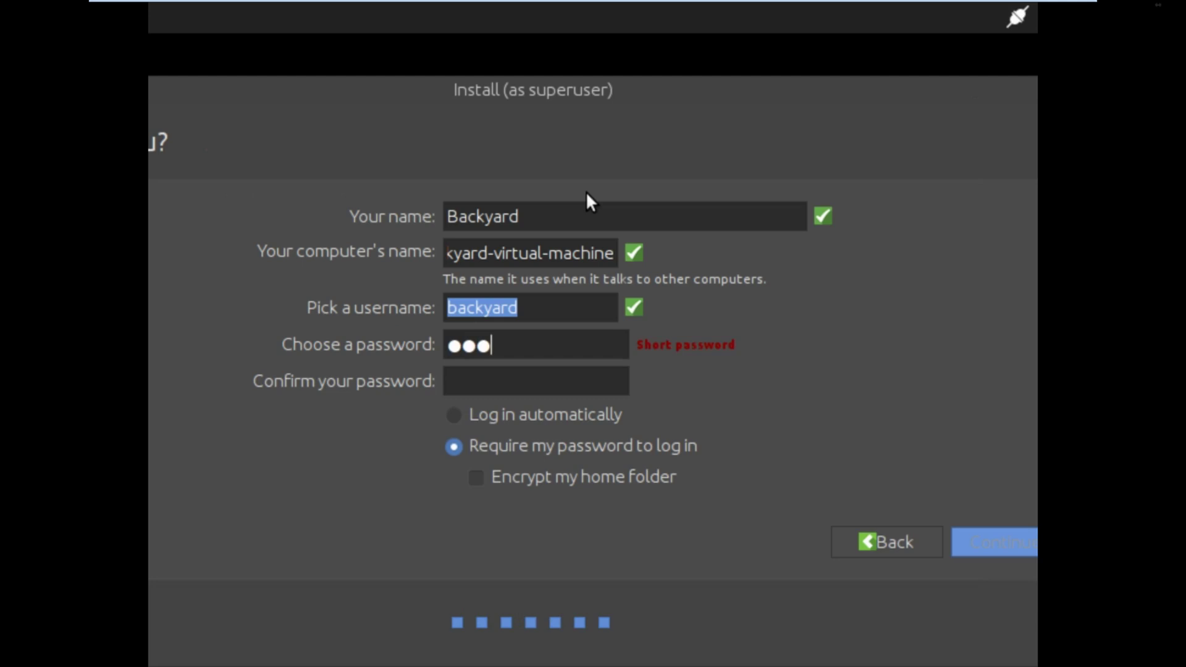
key("Tab")
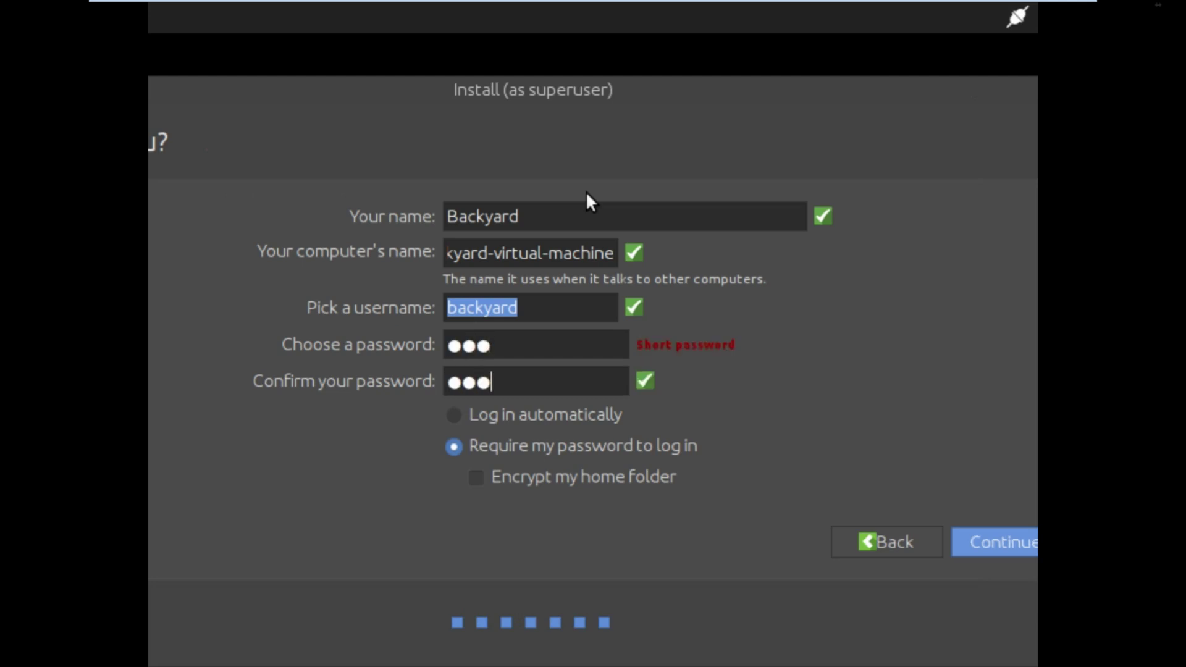
left_click(517, 415)
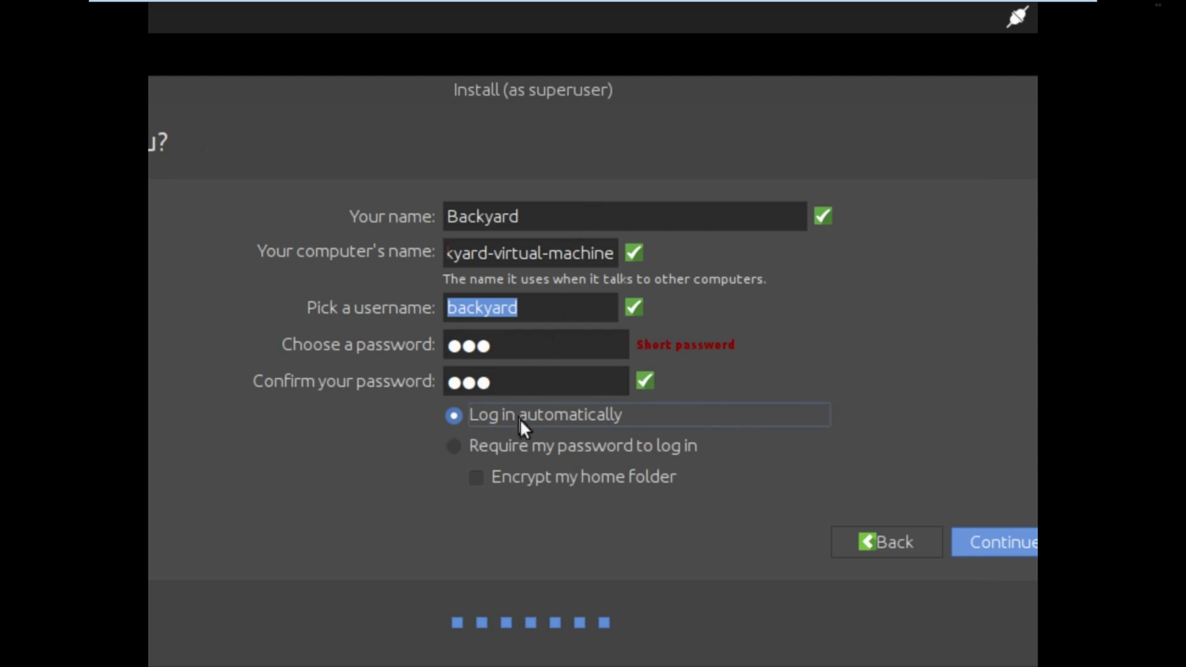
Continue from account setup and let the installer copy files until installation completes
left_click(976, 540)
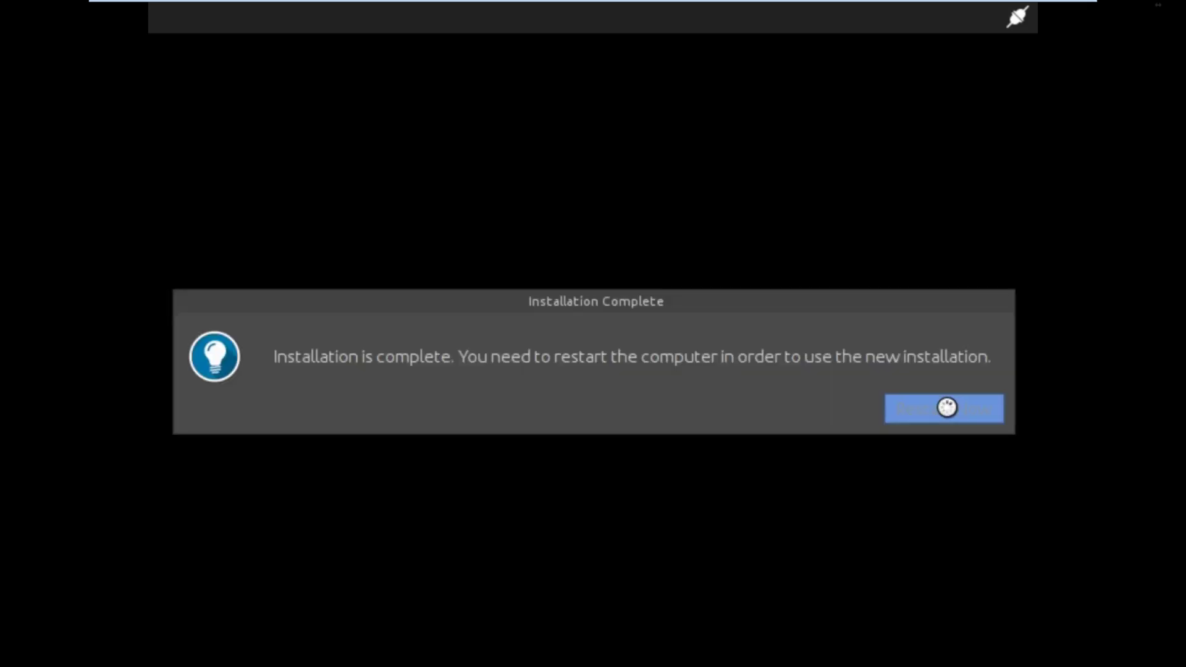
Choose Restart Now and let the VM boot to the Peppermint desktop
left_click(946, 407)
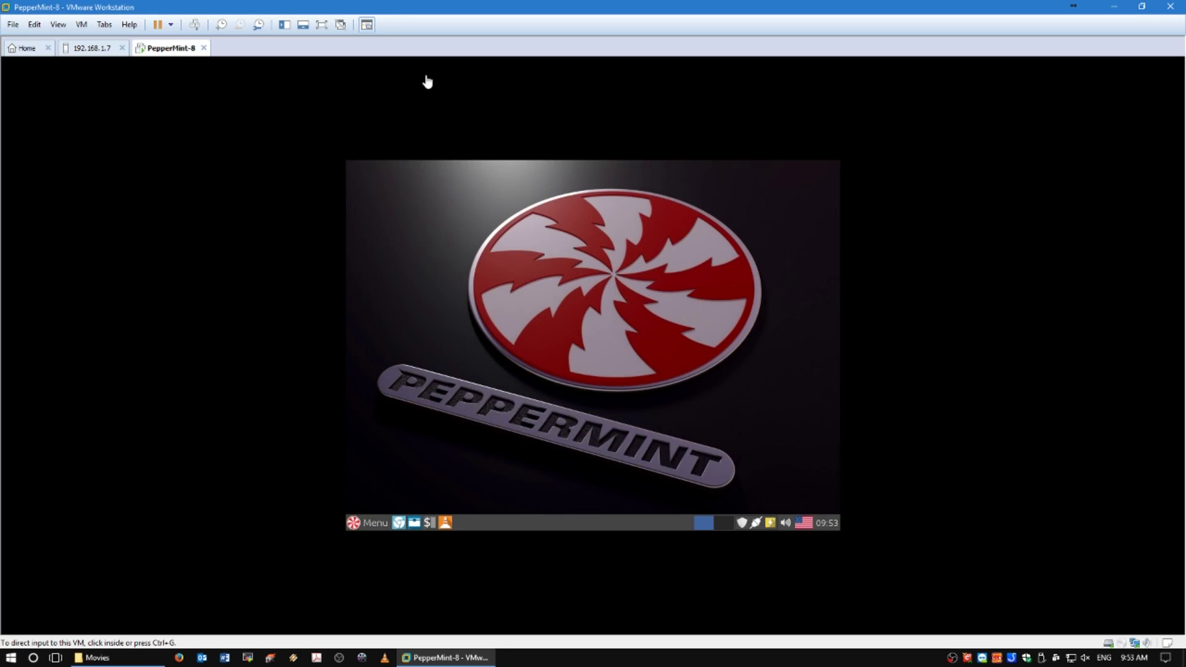
left_click(485, 291)
left_click(371, 523)
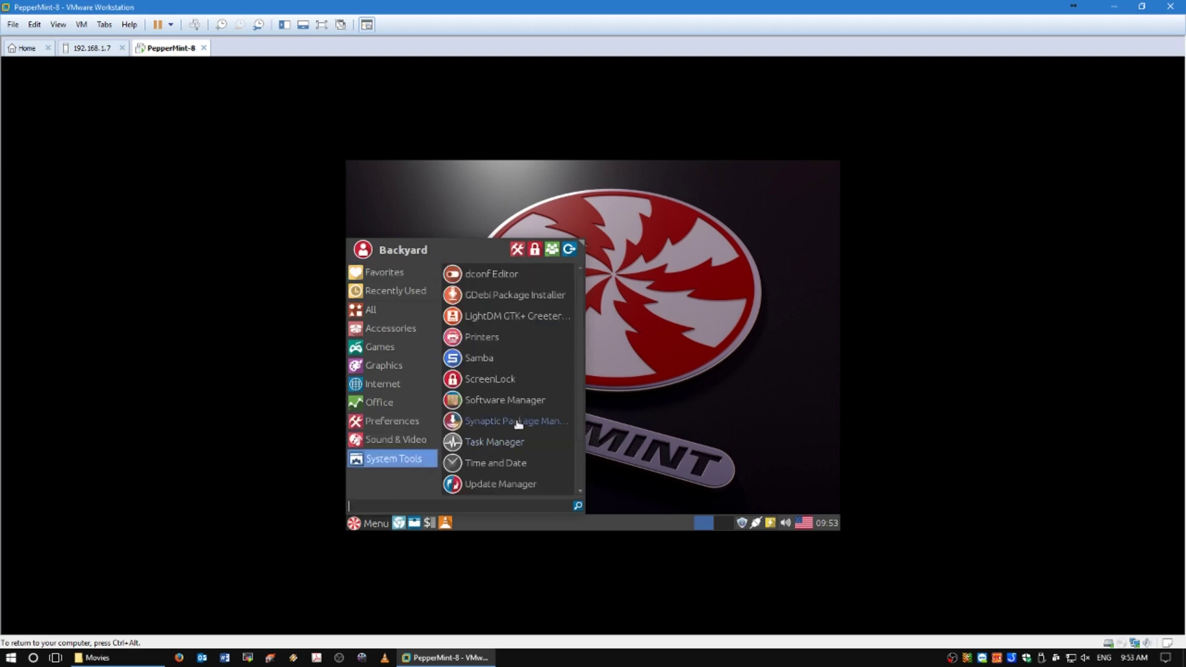
scroll(518, 423, "down", 1)
scroll(518, 424, "up", 1)
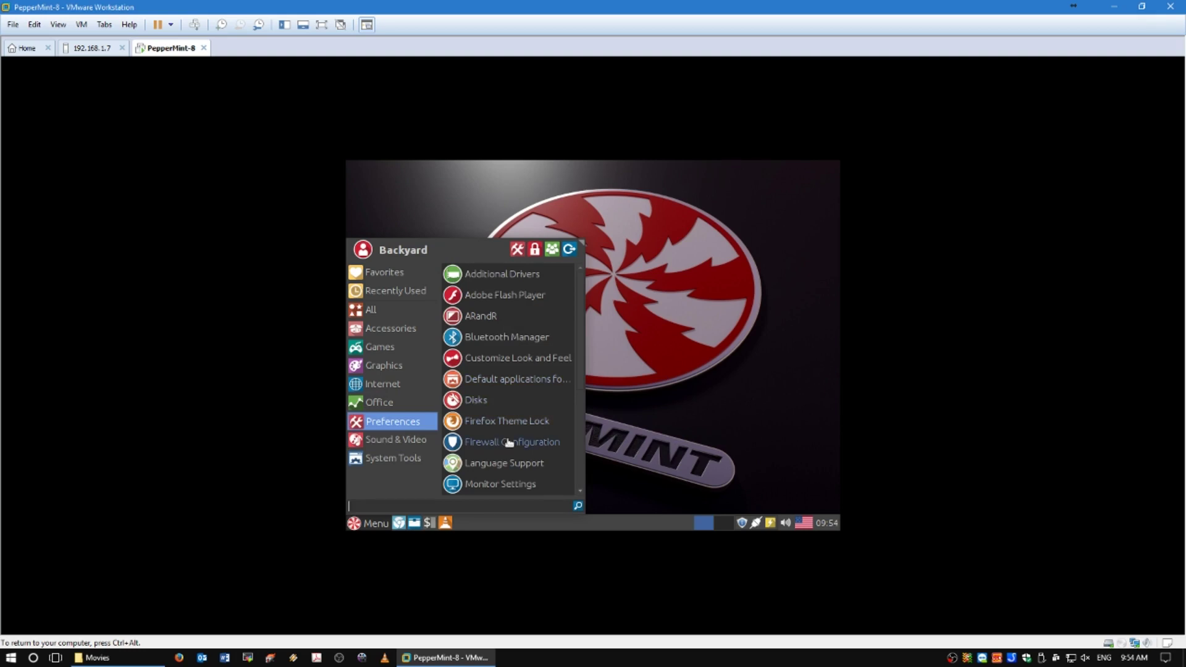
scroll(509, 442, "down", 2)
scroll(508, 444, "down", 2)
scroll(509, 444, "down", 1)
scroll(509, 443, "up", 1)
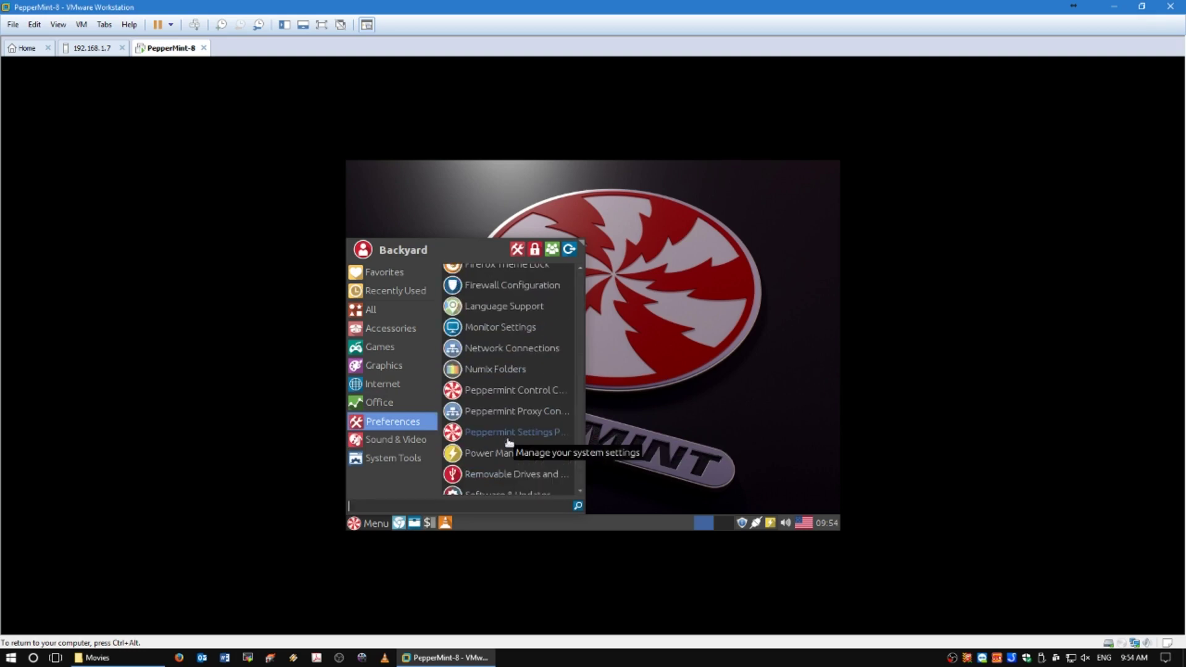
scroll(509, 443, "up", 2)
scroll(508, 443, "up", 1)
scroll(508, 443, "up", 1)
scroll(508, 442, "up", 1)
left_click(404, 334)
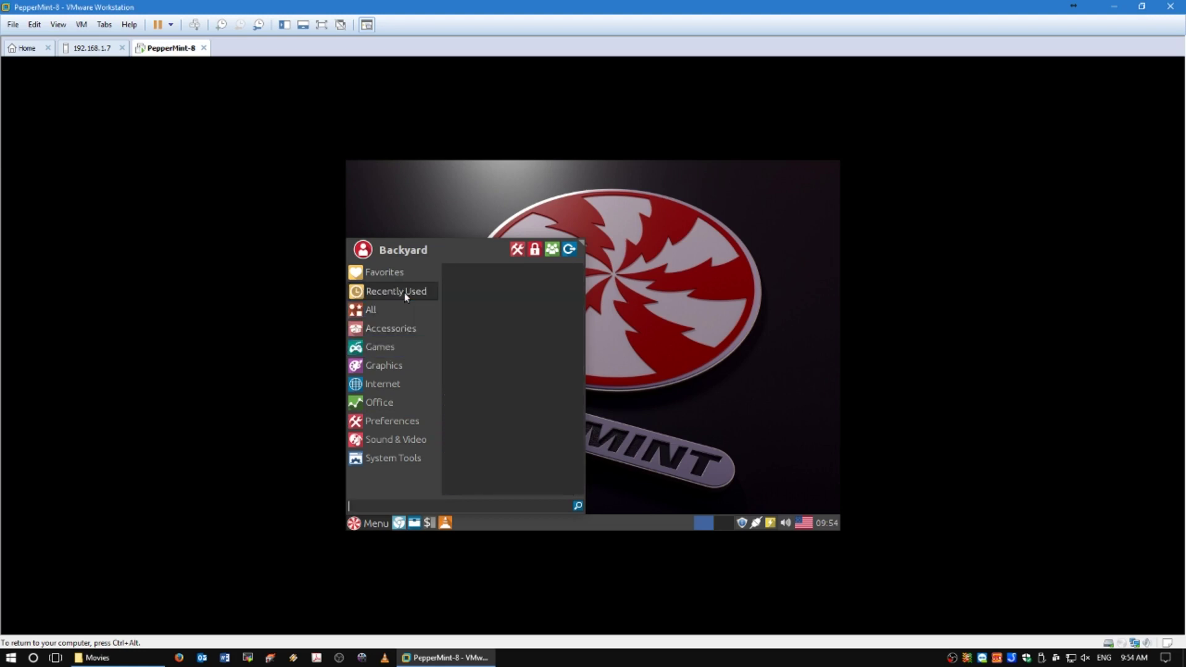
mouse_move(370, 309)
scroll(460, 428, "down", 2)
scroll(461, 428, "down", 2)
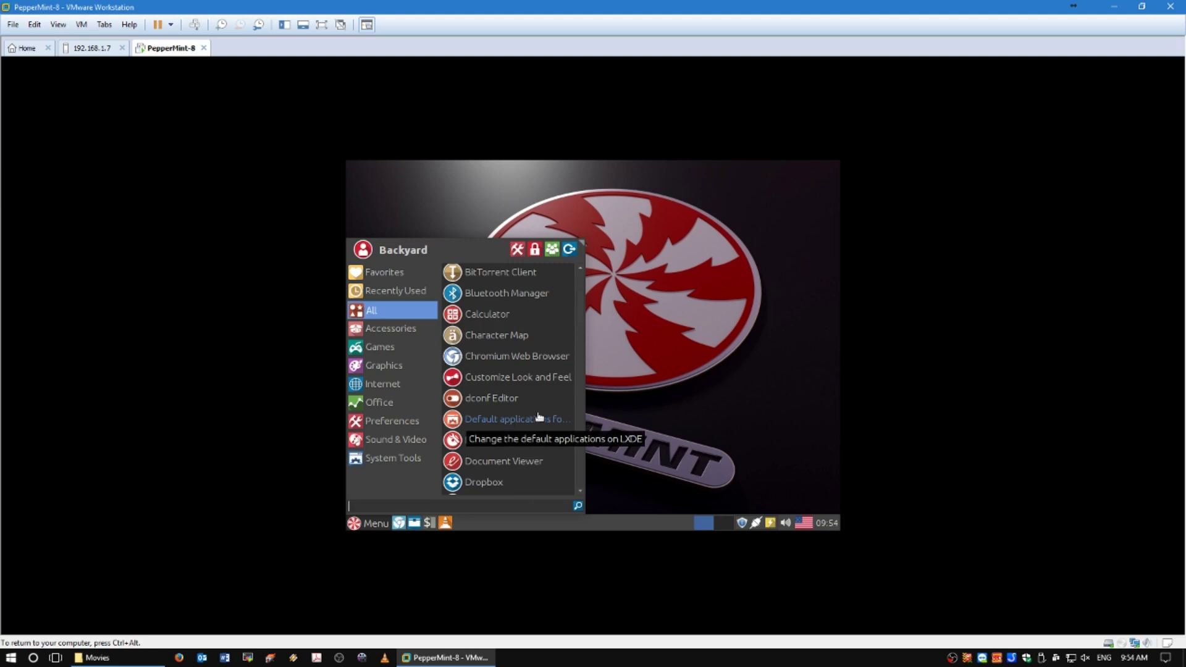
scroll(519, 441, "down", 1)
scroll(519, 441, "down", 1)
scroll(518, 441, "down", 2)
scroll(519, 441, "down", 3)
scroll(520, 442, "down", 2)
scroll(518, 441, "down", 2)
scroll(519, 441, "down", 2)
scroll(519, 442, "down", 3)
left_click(517, 434)
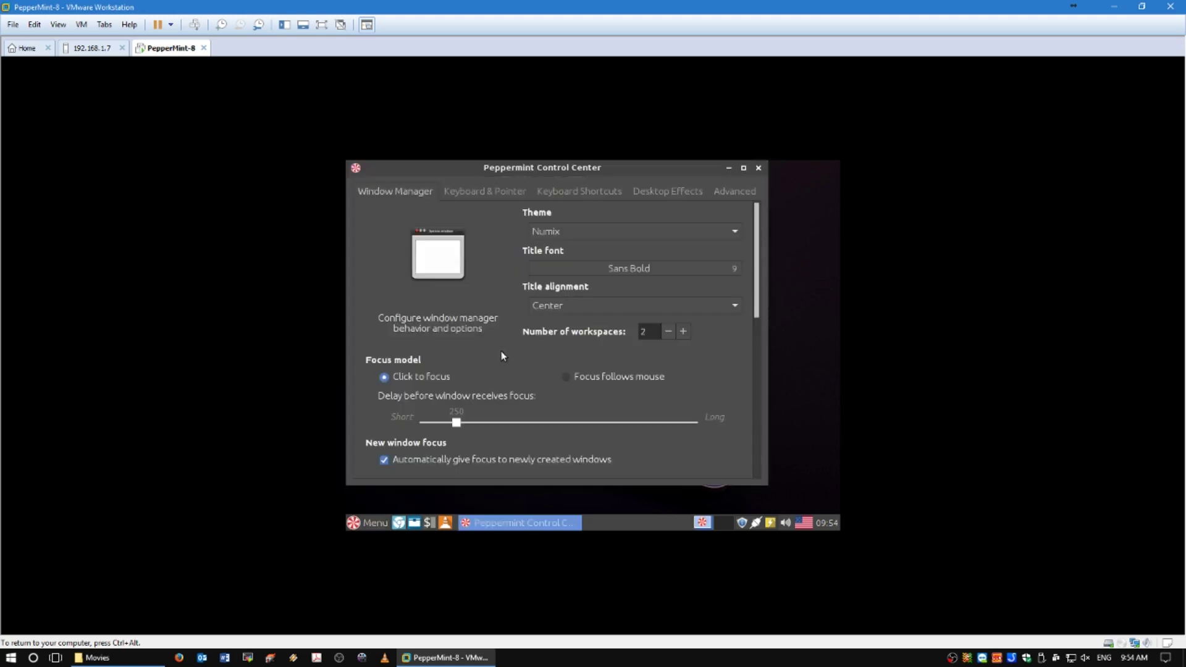
left_click(688, 196)
left_click(739, 199)
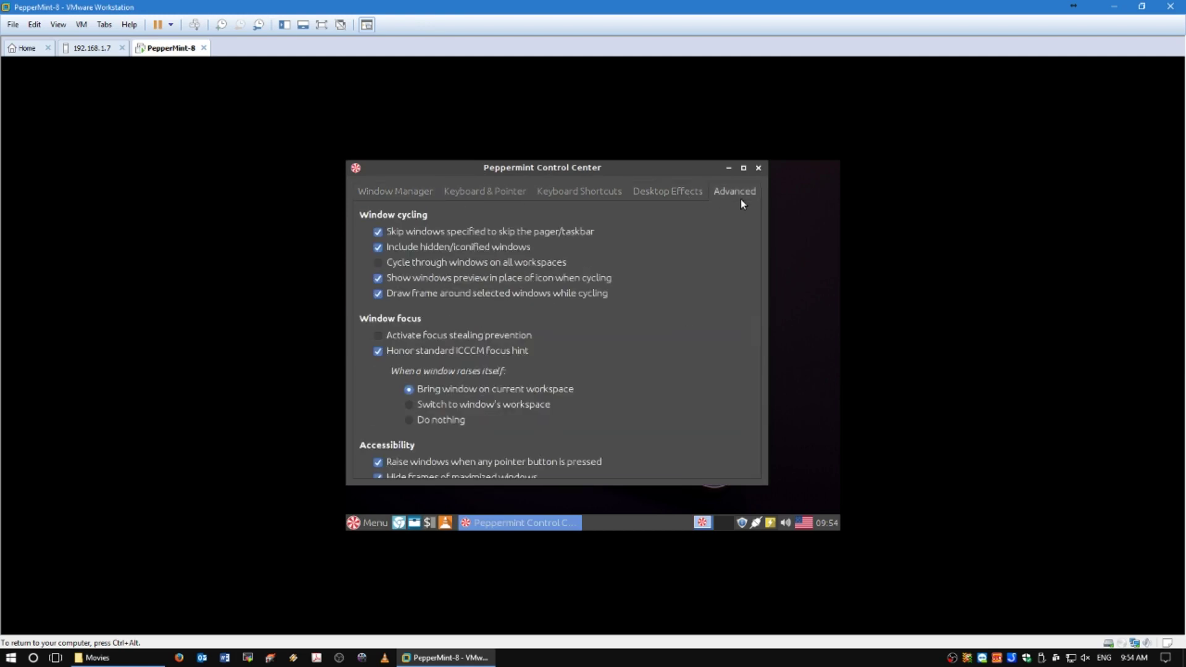
scroll(541, 289, "down", 3)
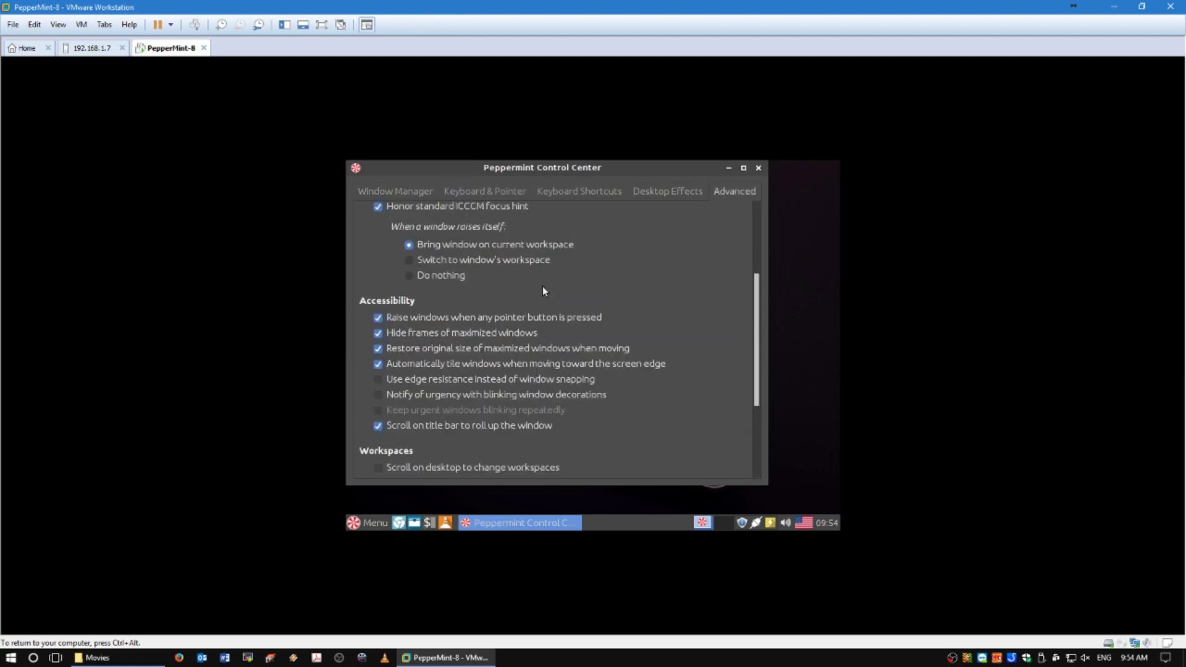
left_click(756, 167)
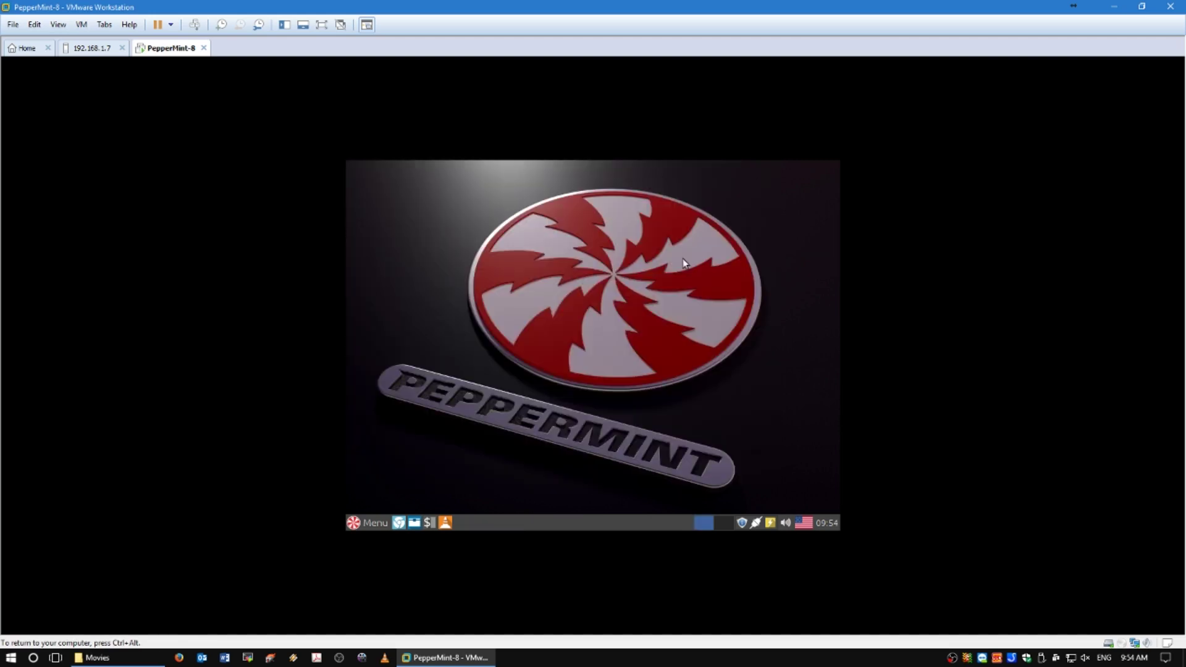
Check the desktop context menu, then browse the System Tools and Sound & Video menu categories
right_click(673, 264)
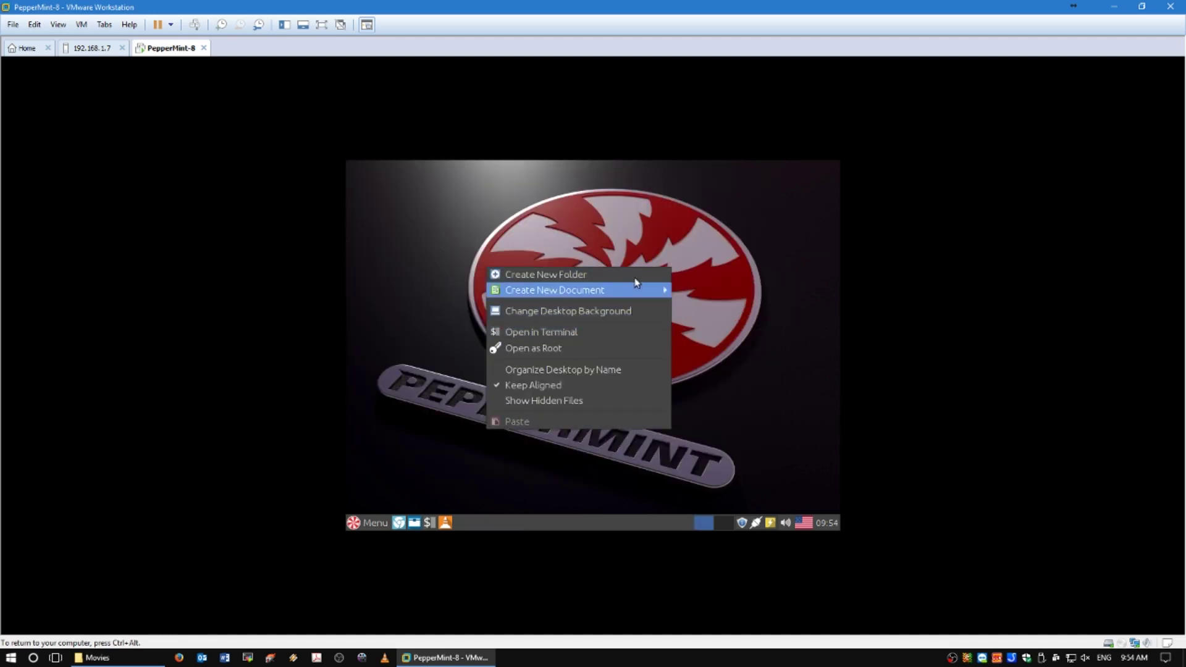
left_click(544, 405)
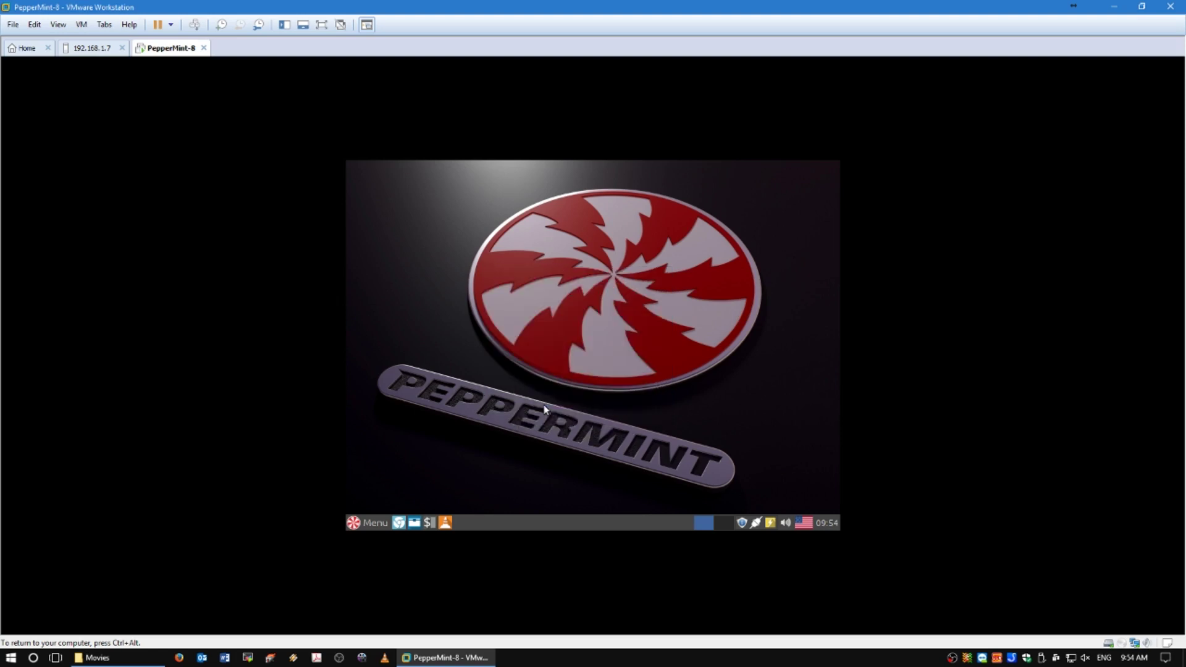
left_click(357, 525)
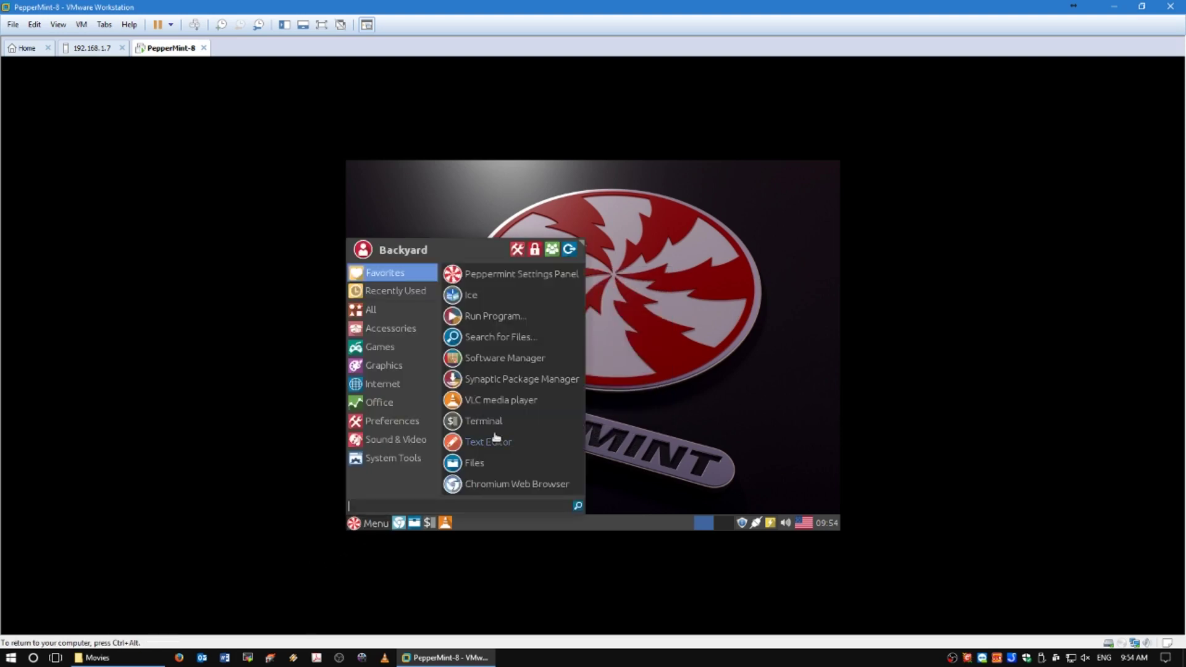
left_click(387, 457)
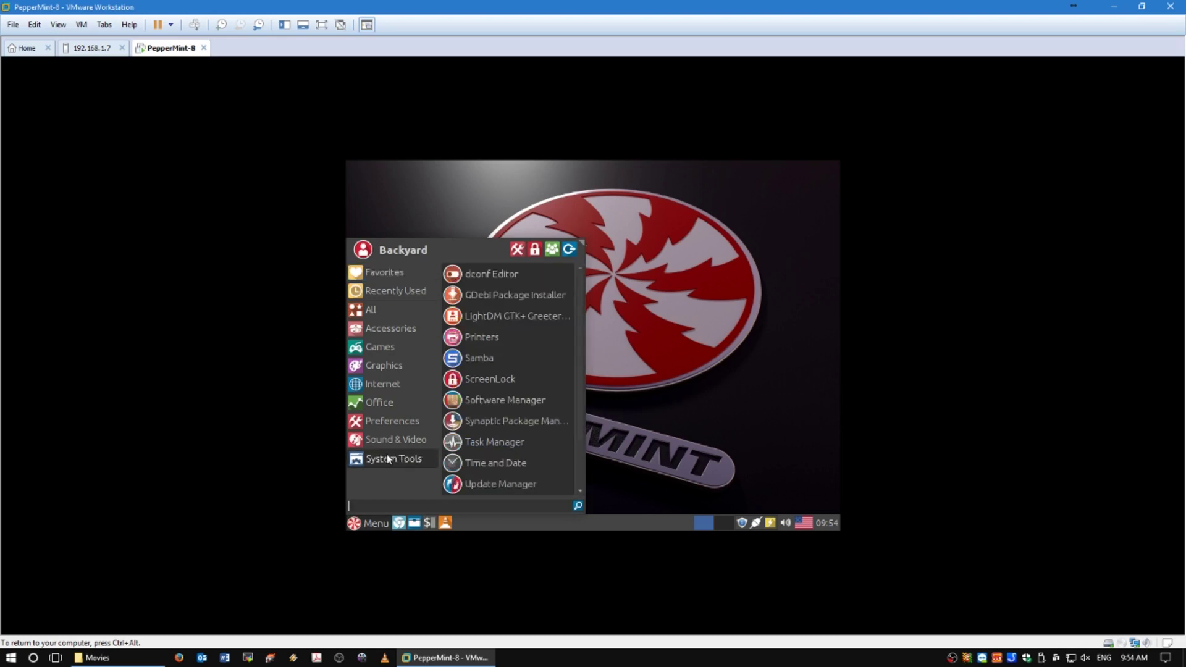
scroll(538, 424, "down", 2)
scroll(538, 423, "down", 1)
scroll(539, 424, "up", 3)
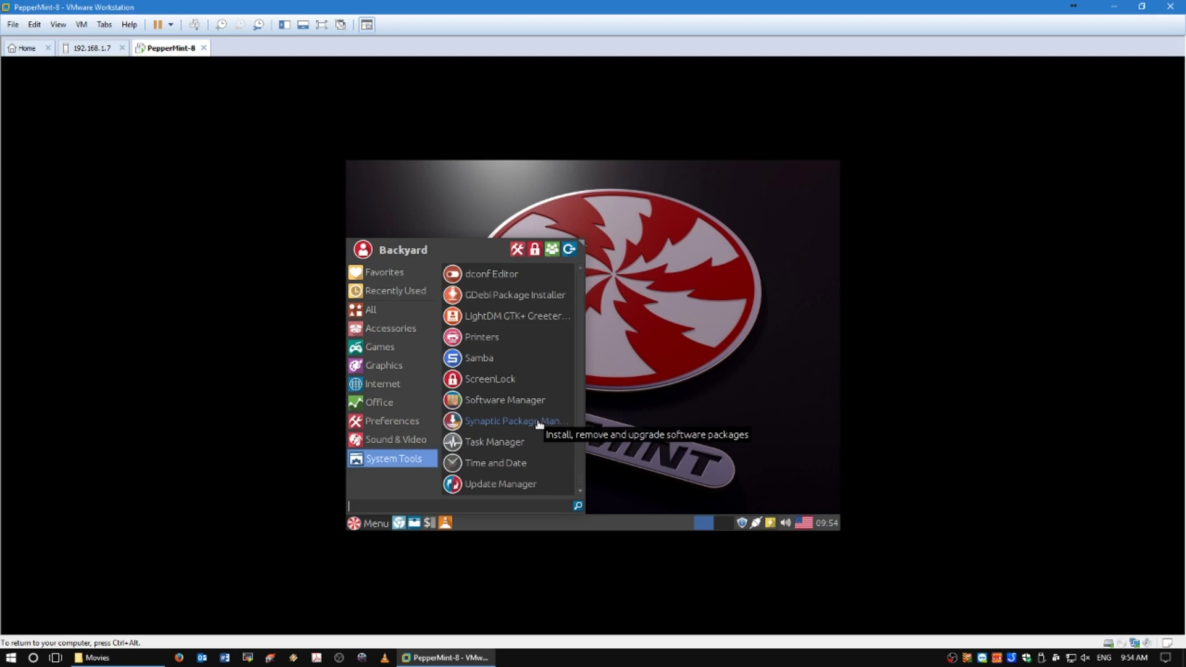
left_click(421, 438)
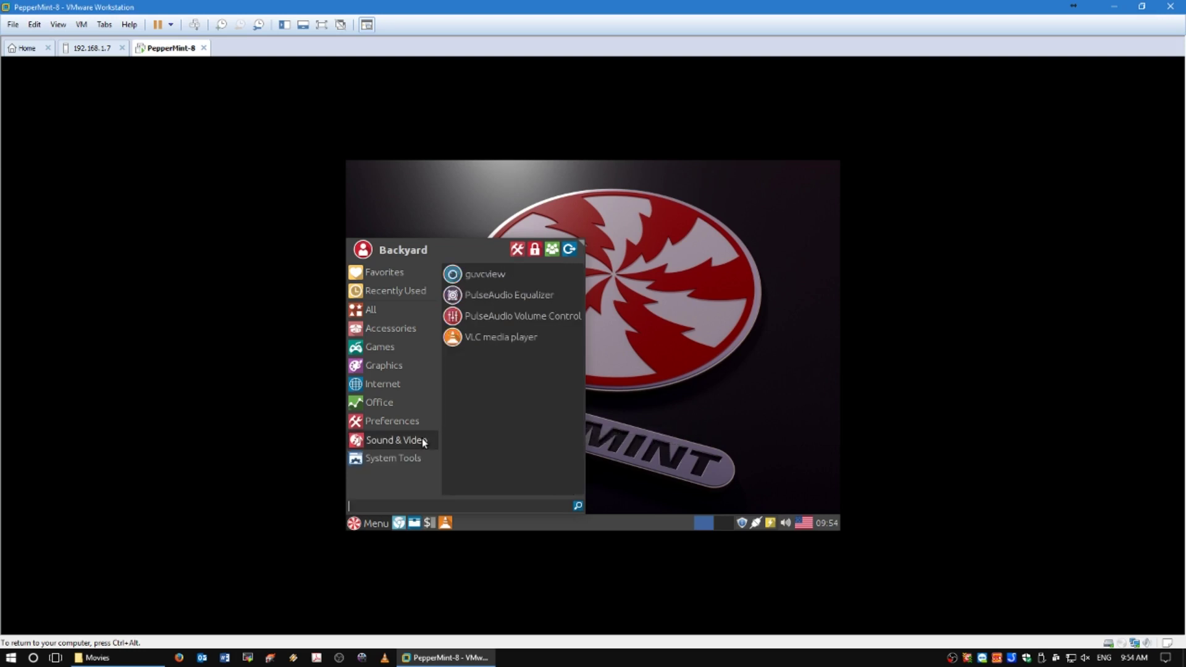
Set Monitor Settings resolution to 1440x900, save it, and switch the VM to full screen
left_click(421, 424)
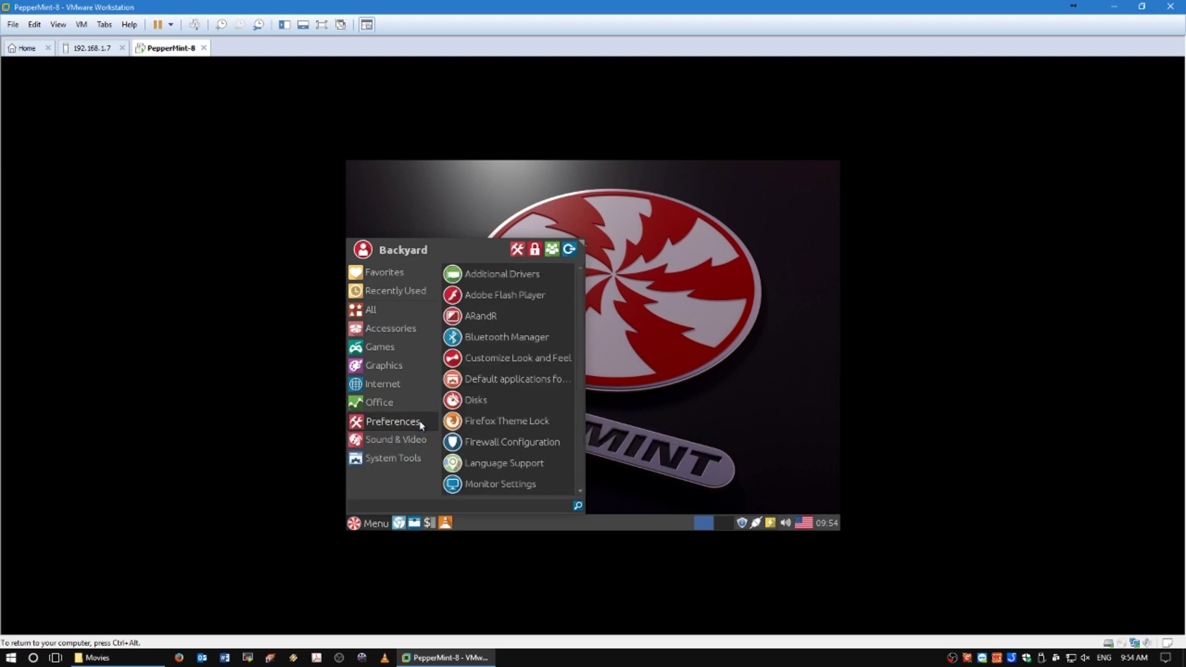
left_click(500, 485)
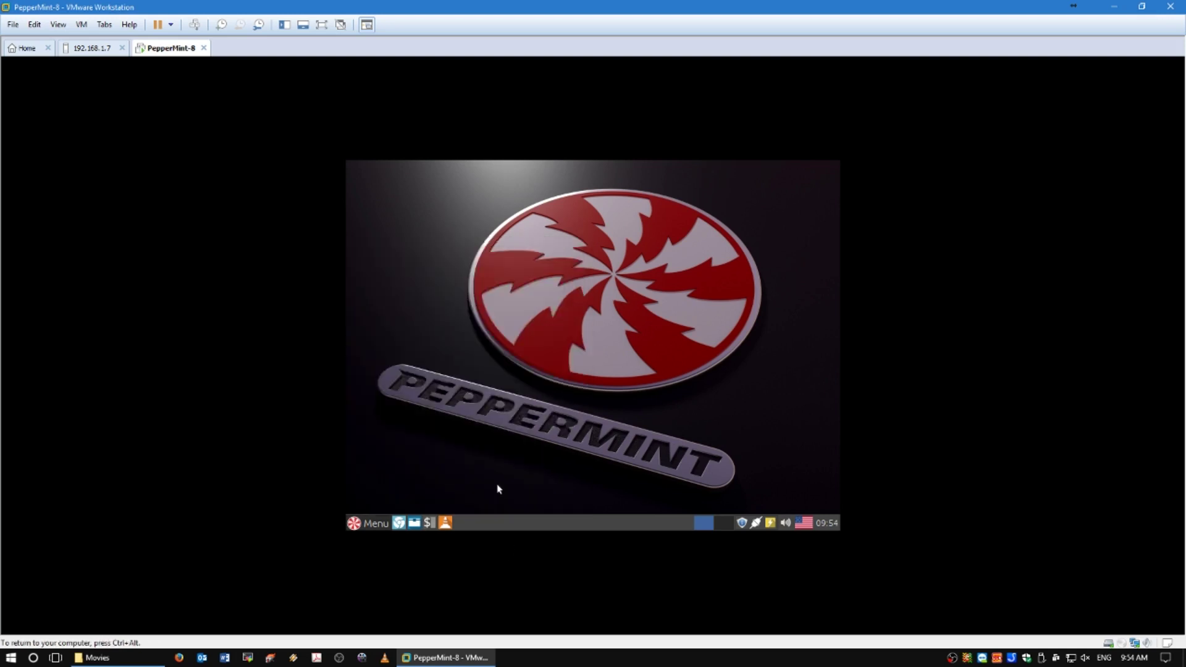
left_click(619, 344)
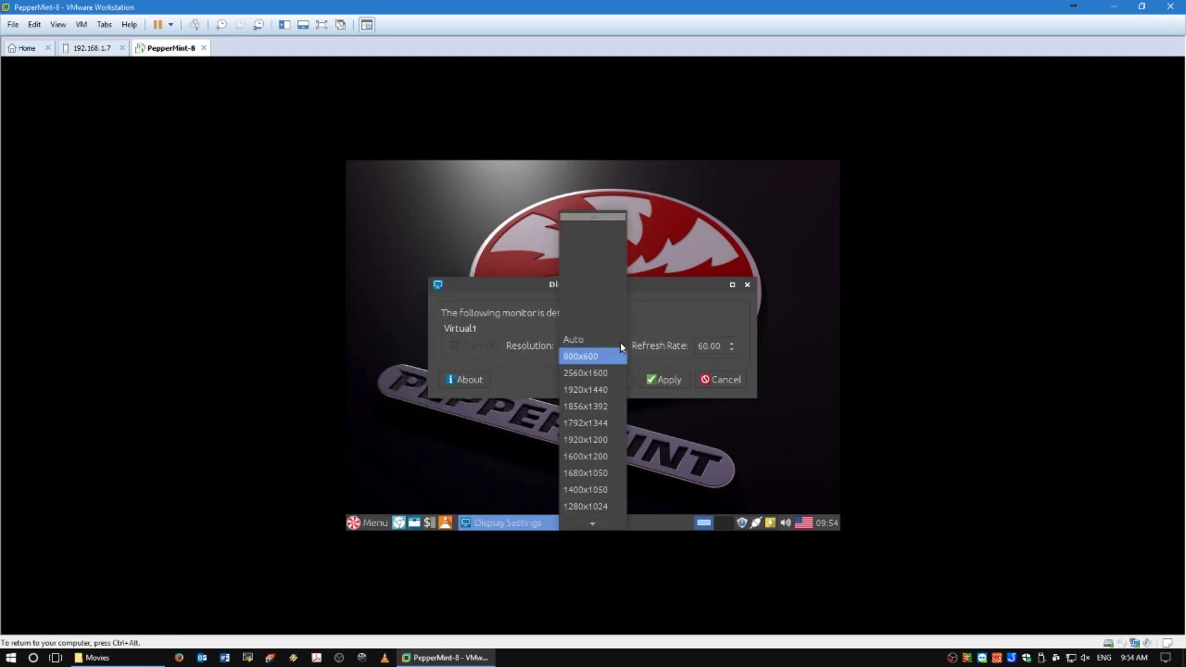
scroll(583, 468, "down", 1)
scroll(583, 468, "down", 1)
left_click(582, 476)
left_click(665, 380)
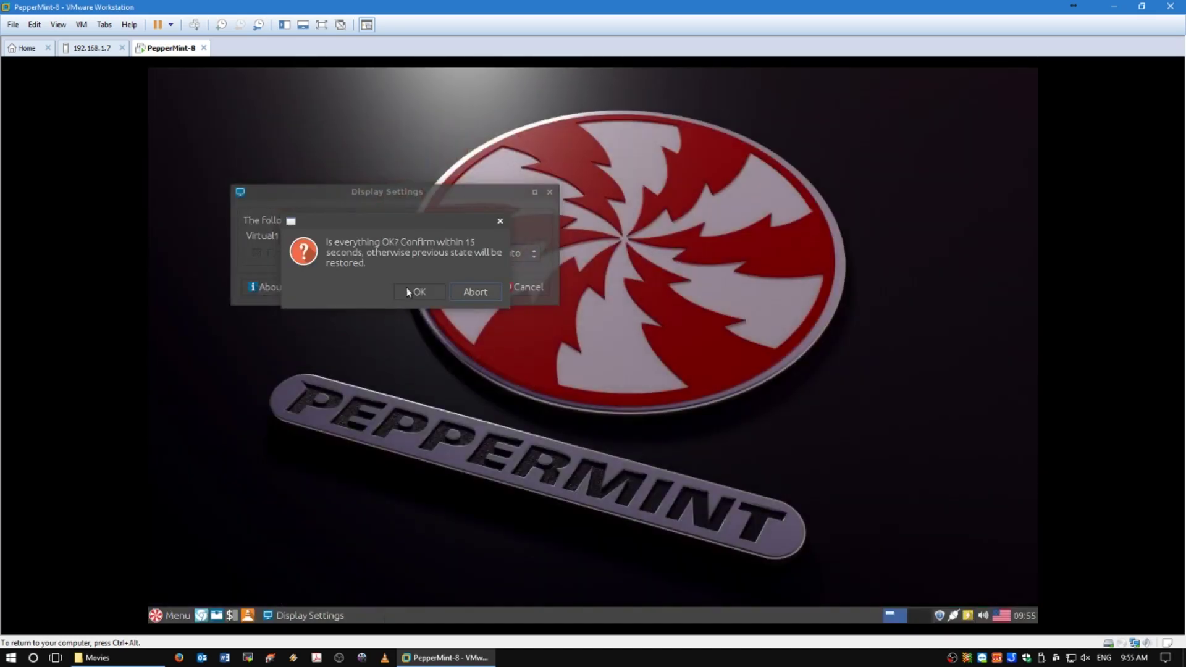
left_click(407, 292)
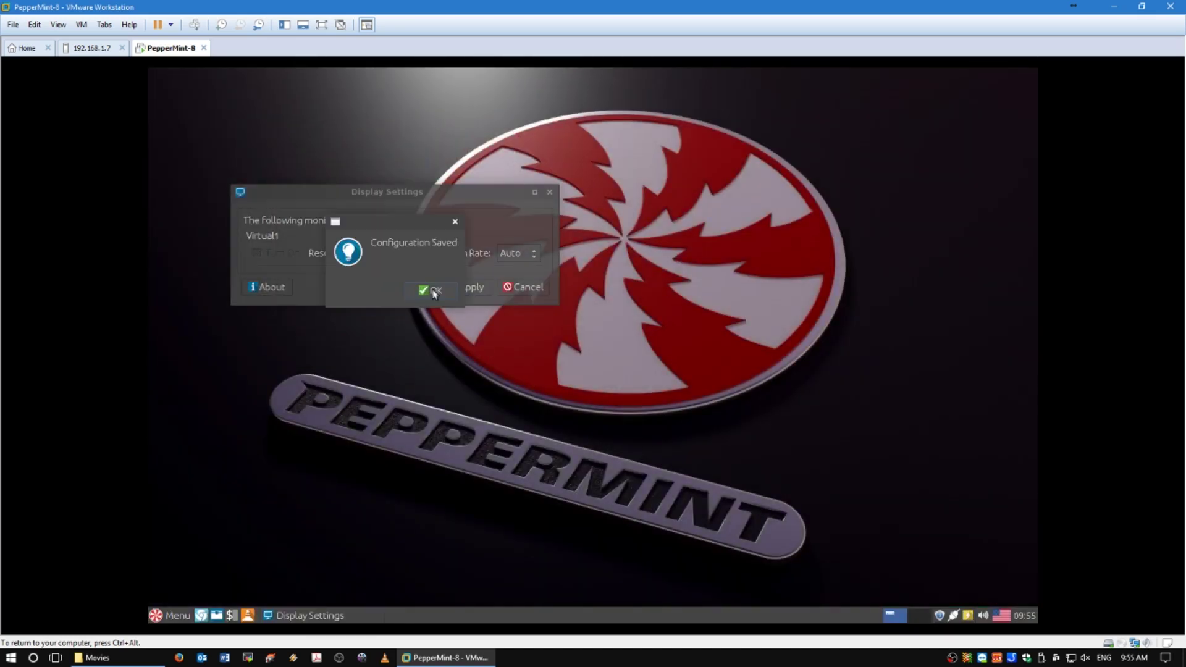
left_click(439, 288)
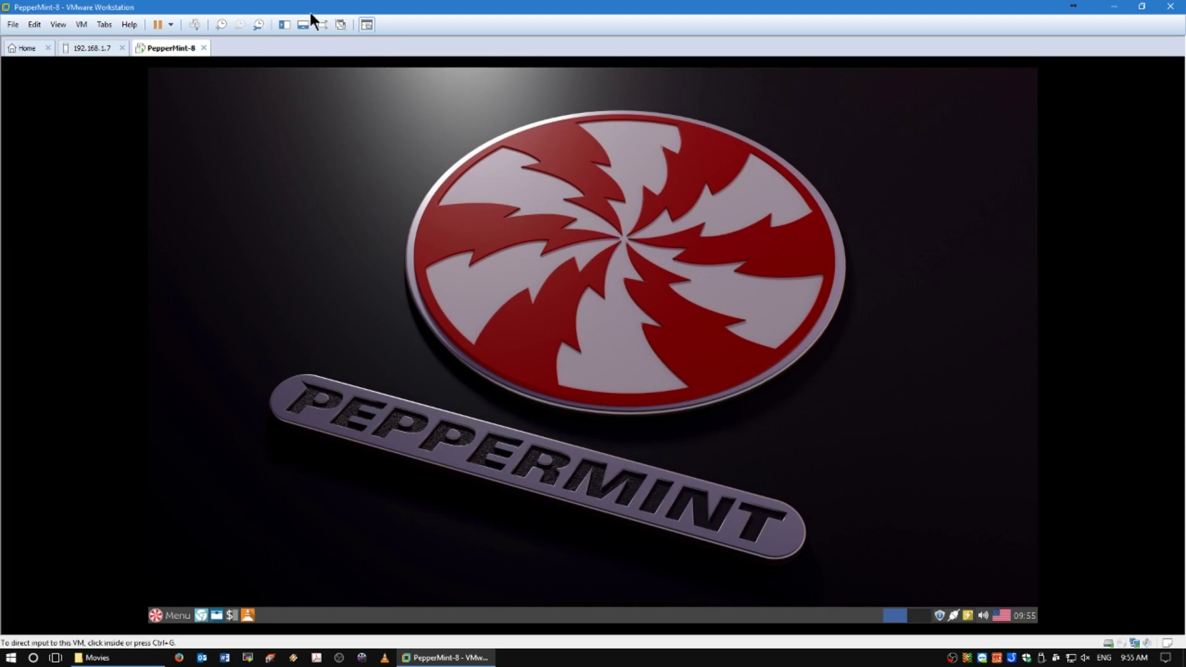
left_click(319, 26)
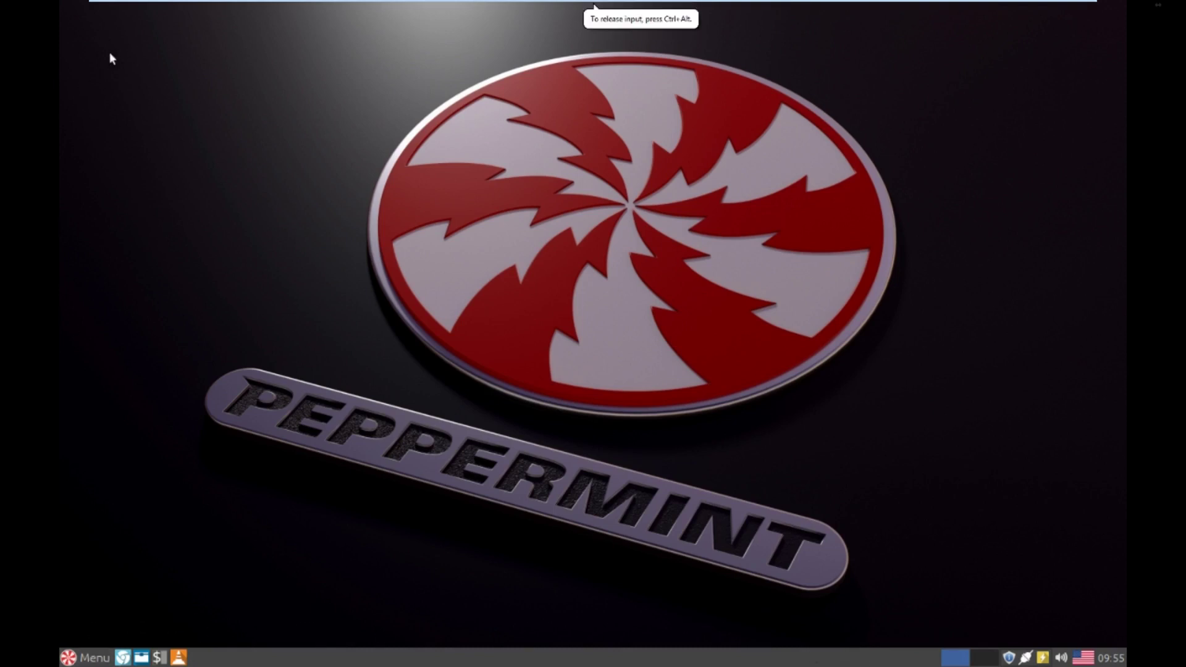
Launch the Ice site-specific browser manager from the menu, close it, and reopen the menu
left_click(73, 659)
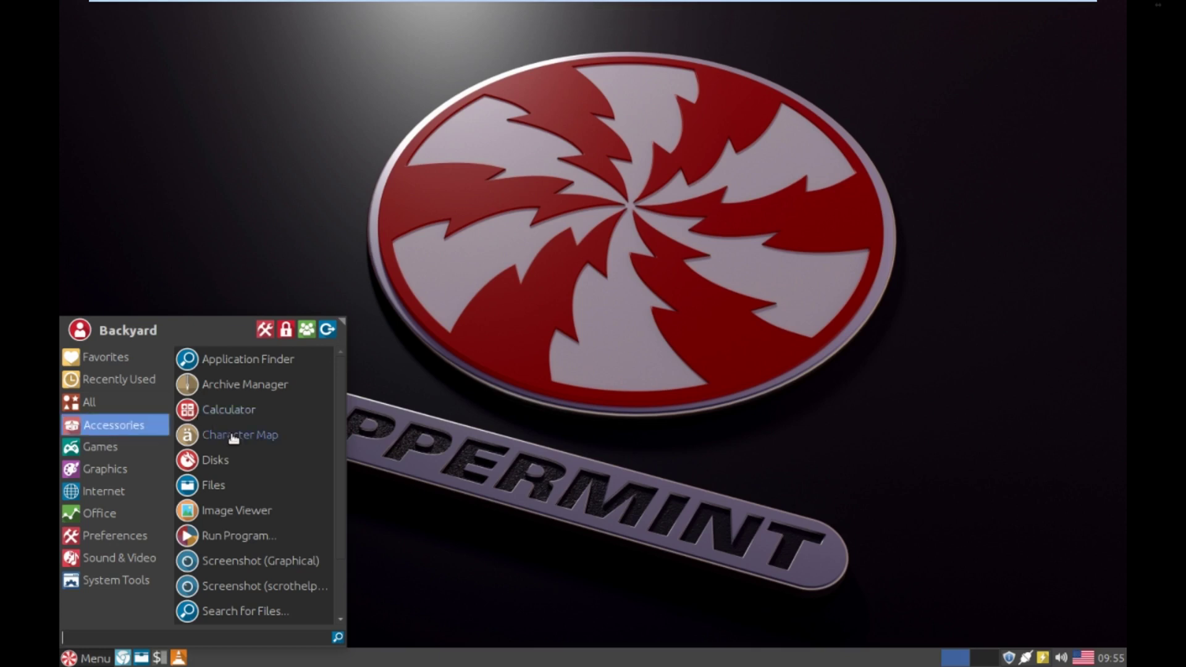
scroll(231, 437, "down", 1)
scroll(233, 438, "down", 1)
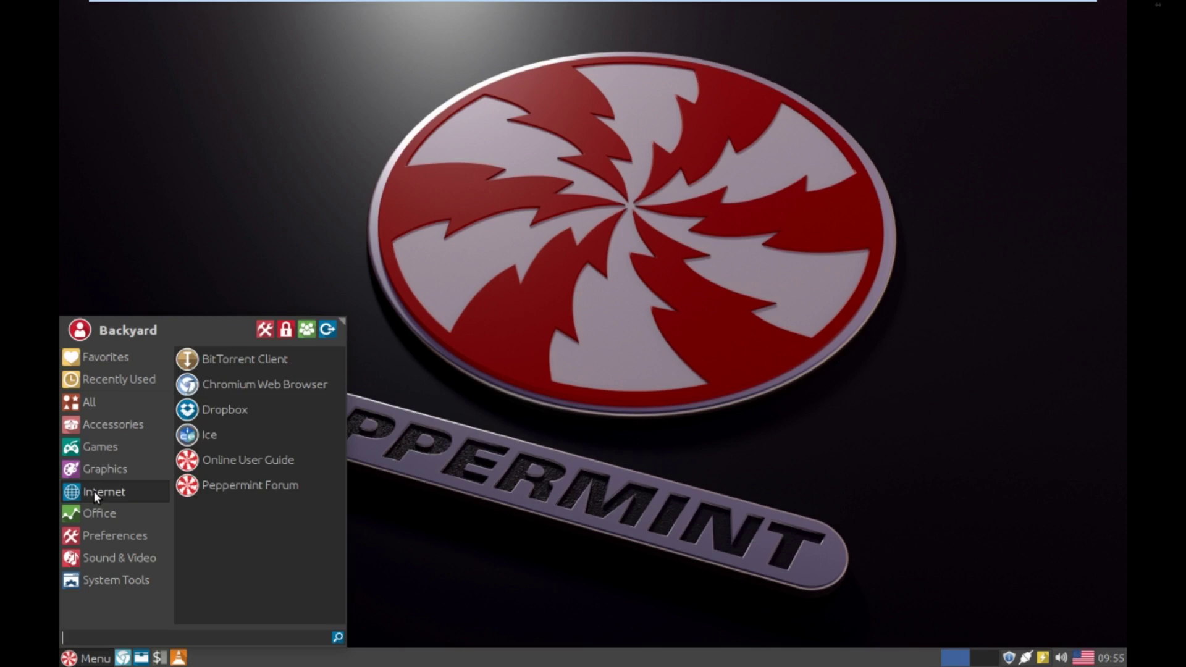
left_click(214, 431)
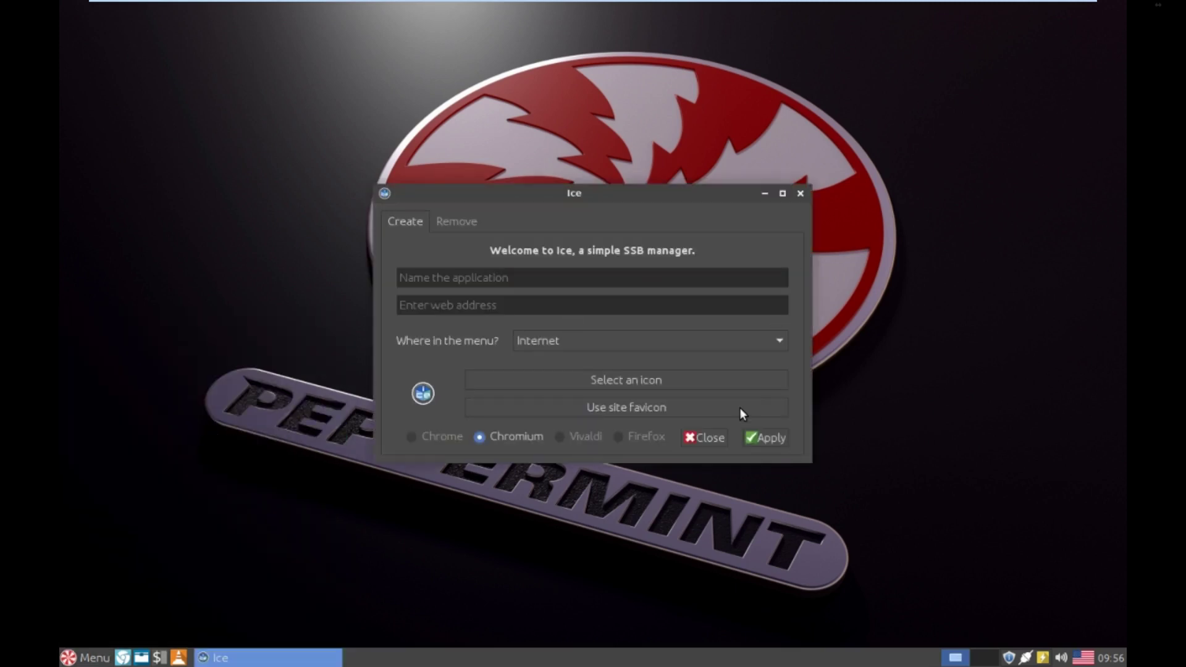
left_click(700, 435)
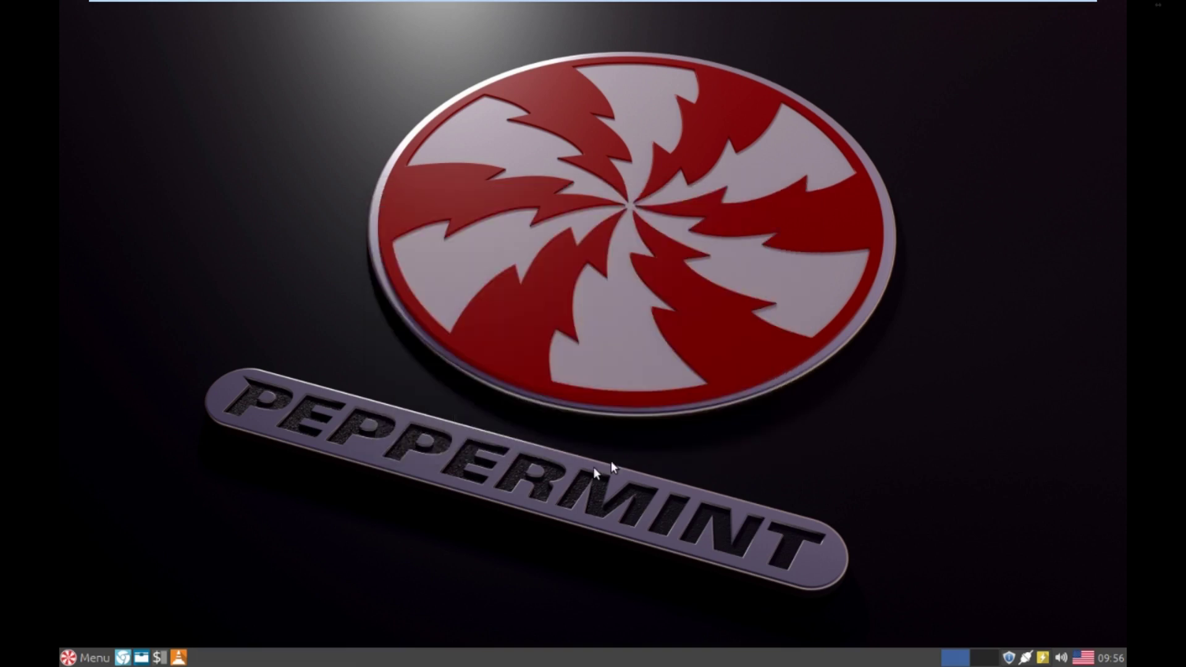
left_click(89, 657)
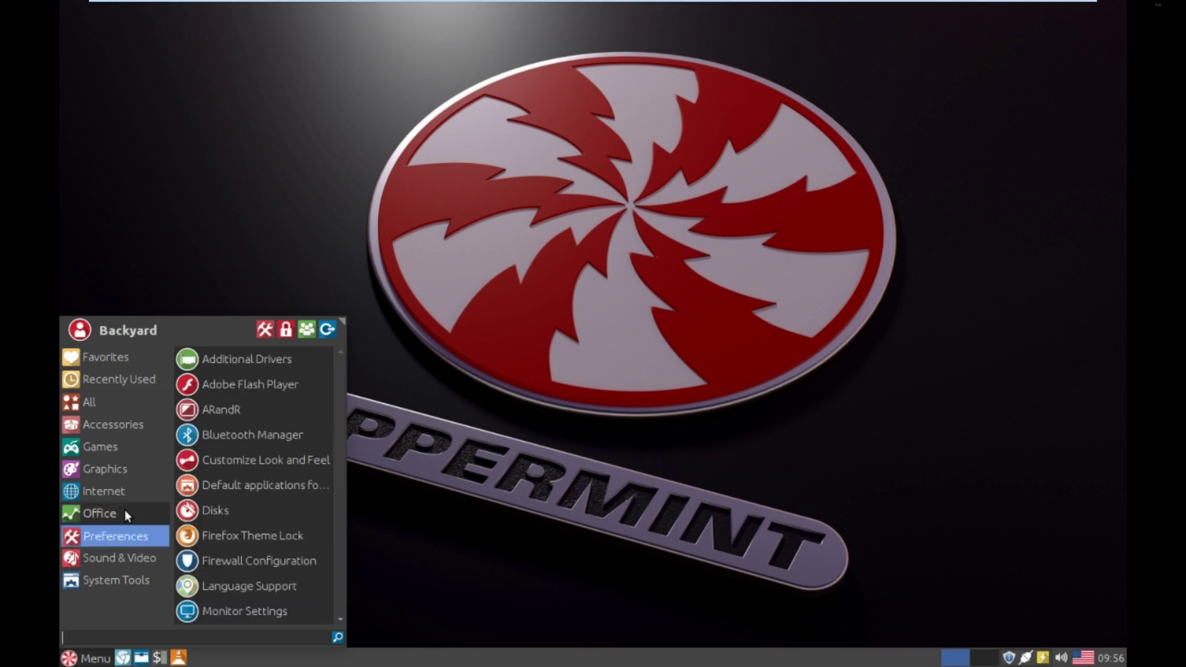
mouse_move(116, 535)
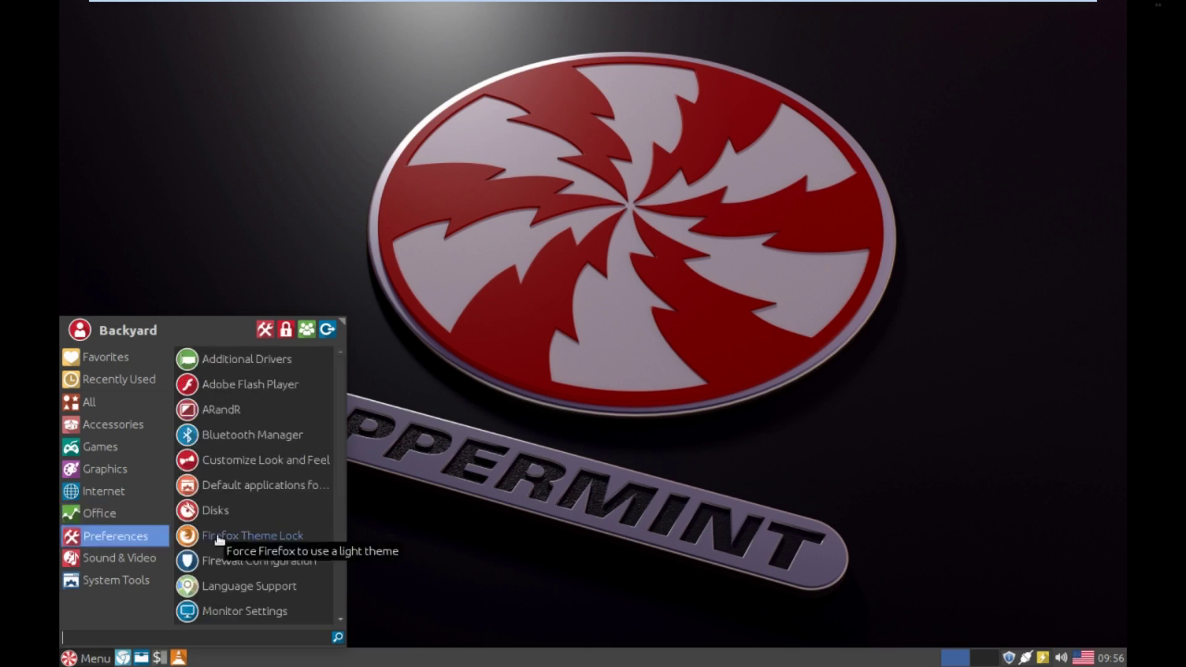
scroll(218, 540, "down", 2)
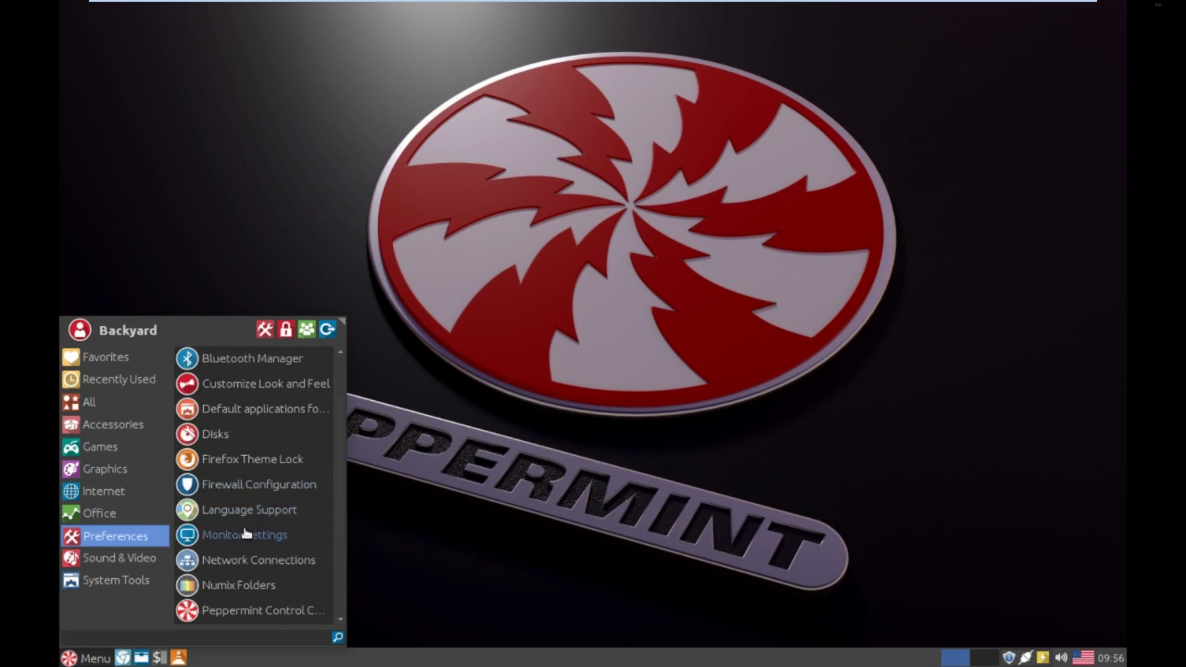
scroll(299, 587, "down", 1)
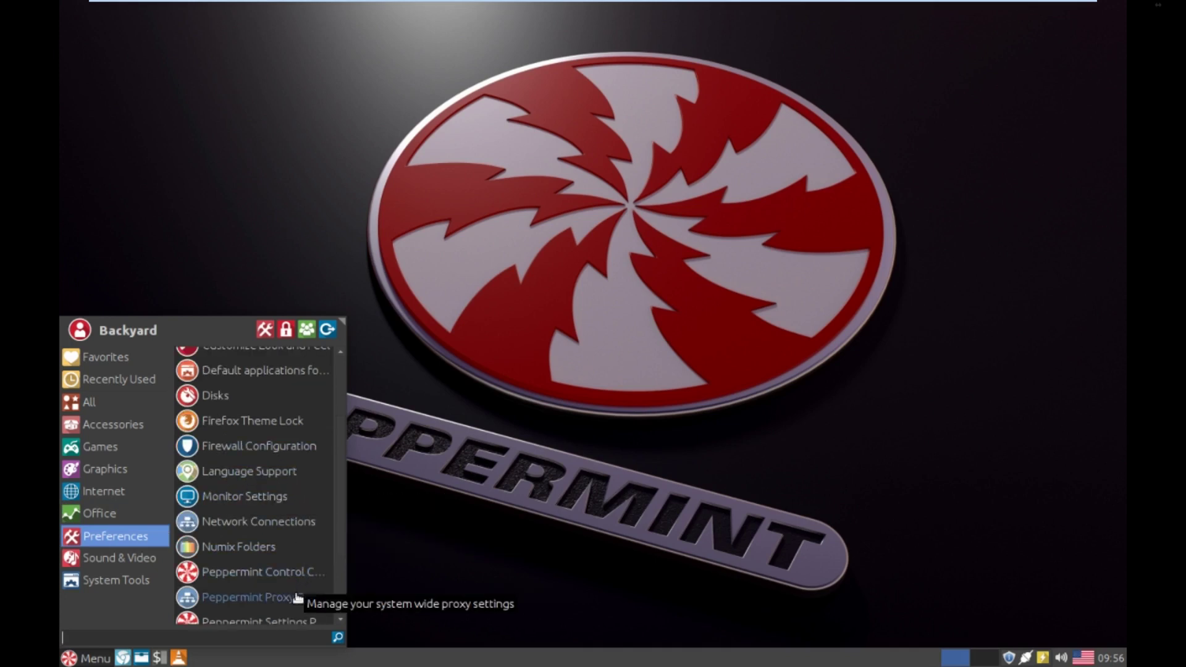
scroll(296, 599, "down", 3)
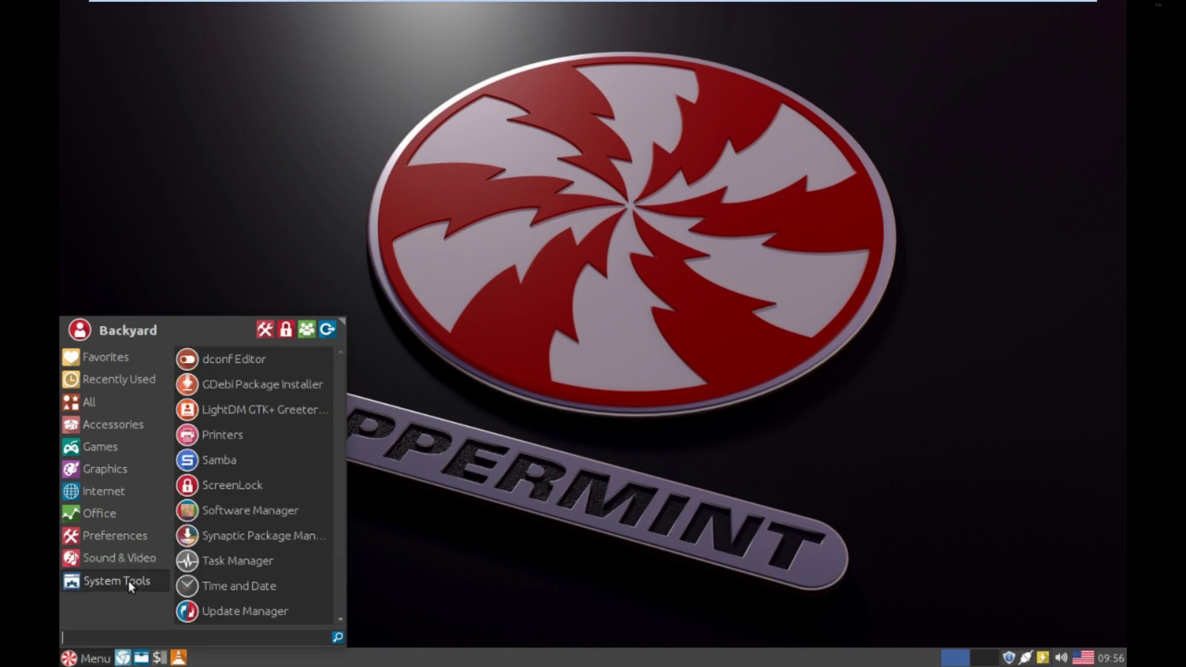
mouse_move(115, 580)
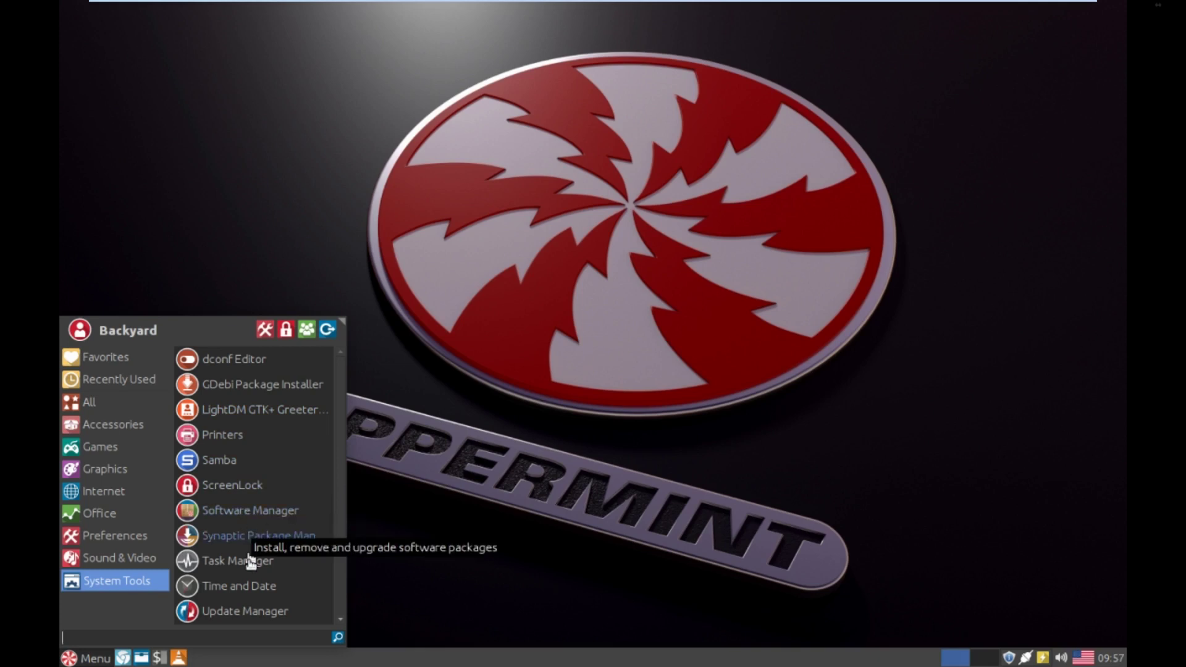
Launch Samba with the admin password, review the shares, close it and reopen the menu
left_click(215, 459)
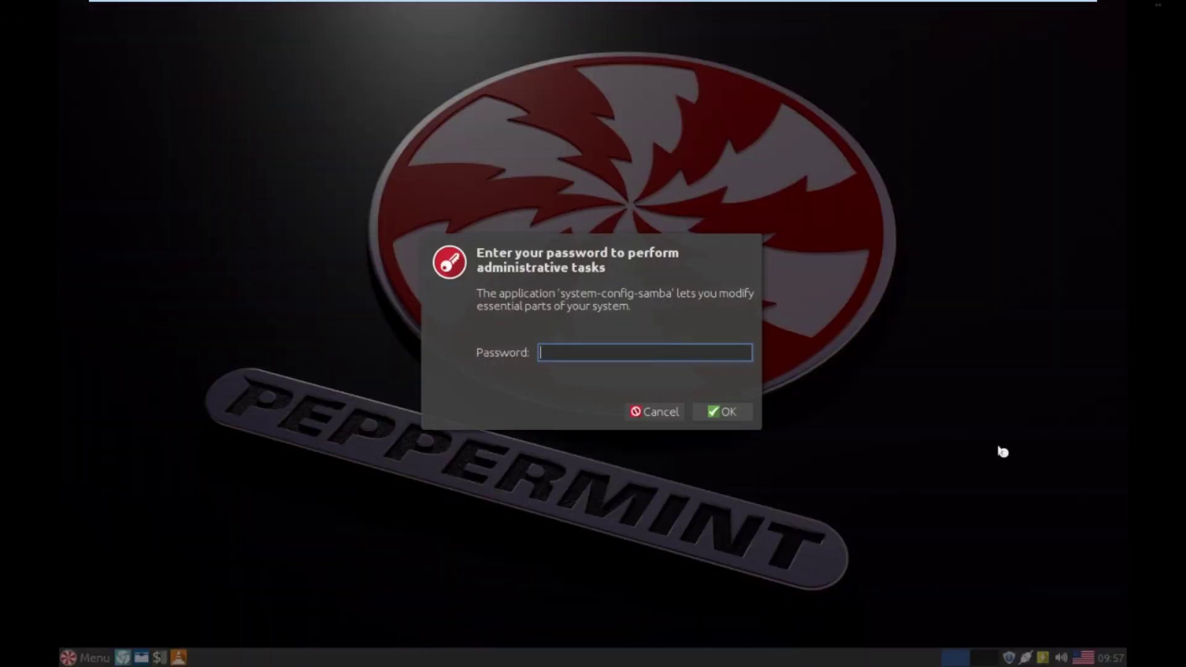
type("**")
key("Return")
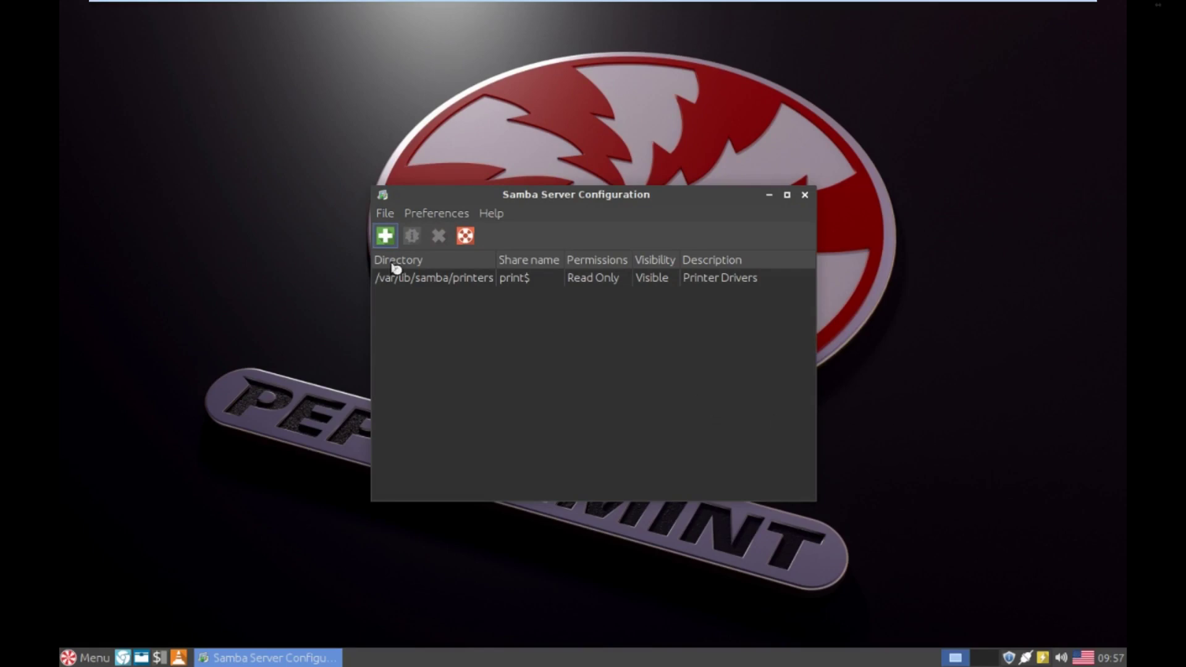
left_click(805, 194)
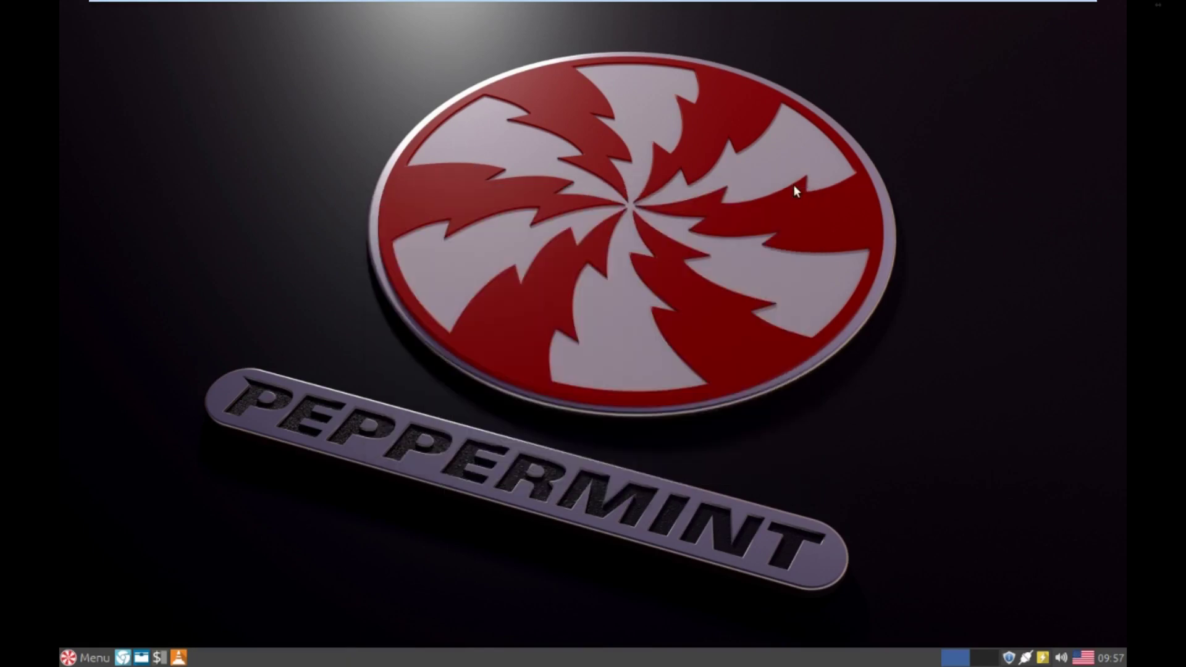
left_click(74, 657)
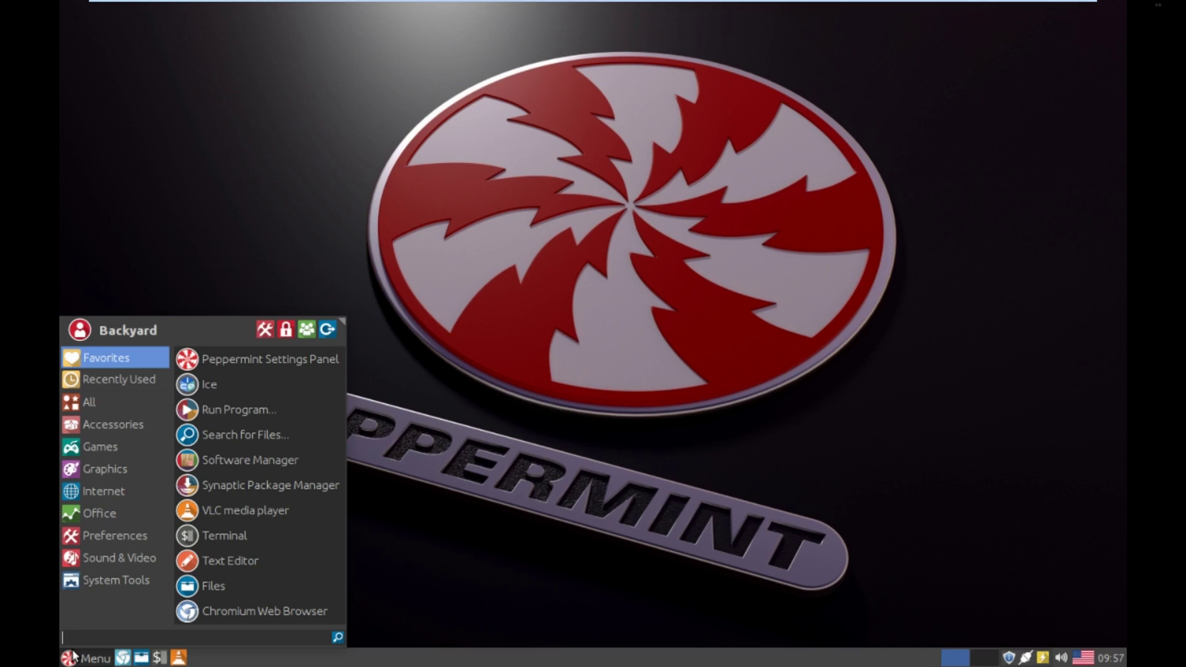
Launch Peppermint Control Center from the Settings Panel and view its keyboard and pointer settings
left_click(295, 369)
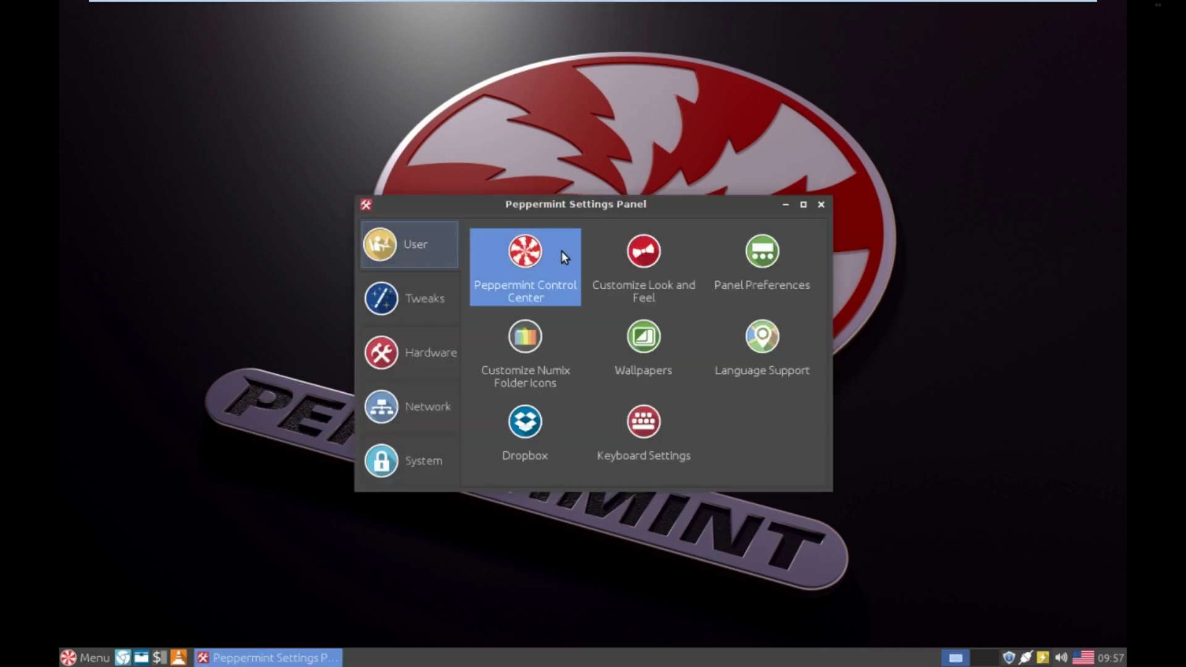
left_click(546, 257)
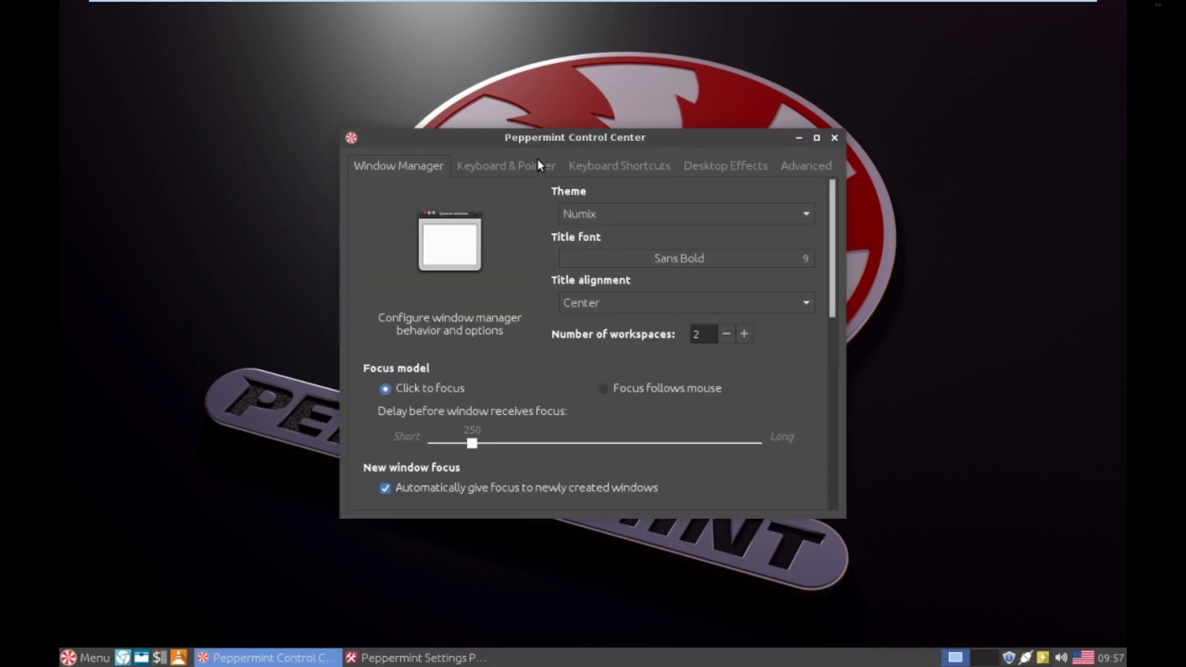
left_click(493, 166)
Browse the Control Center's keyboard shortcuts, desktop effects and Advanced tabs, then close it
left_click(592, 165)
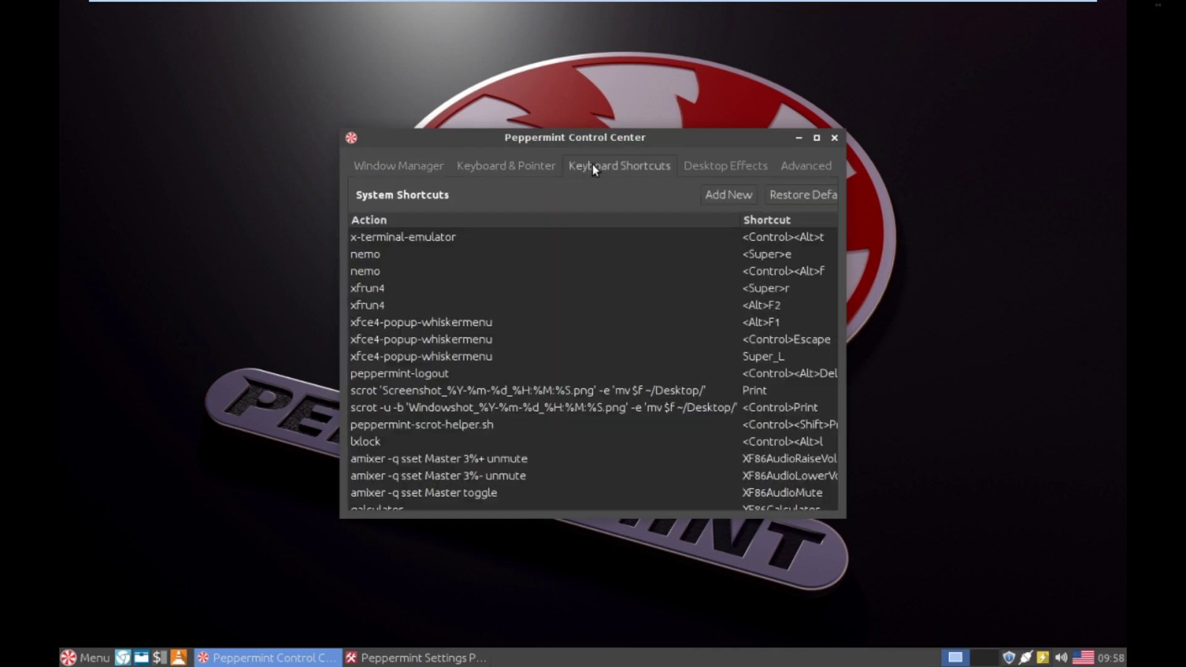
left_click(714, 172)
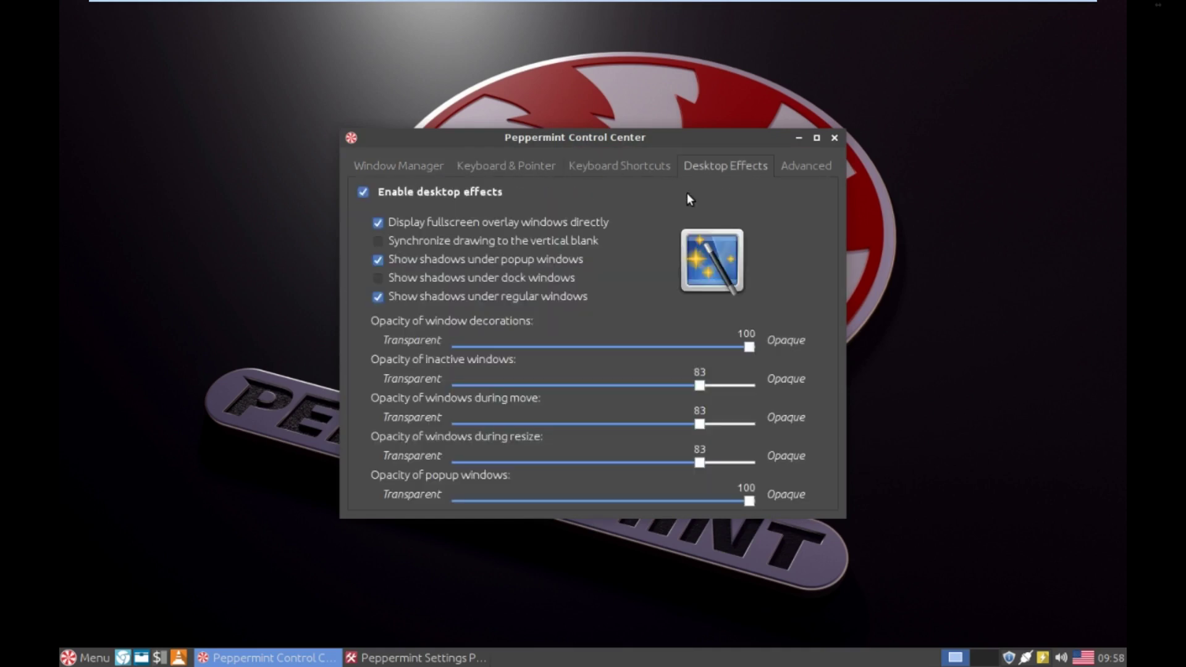
left_click(804, 173)
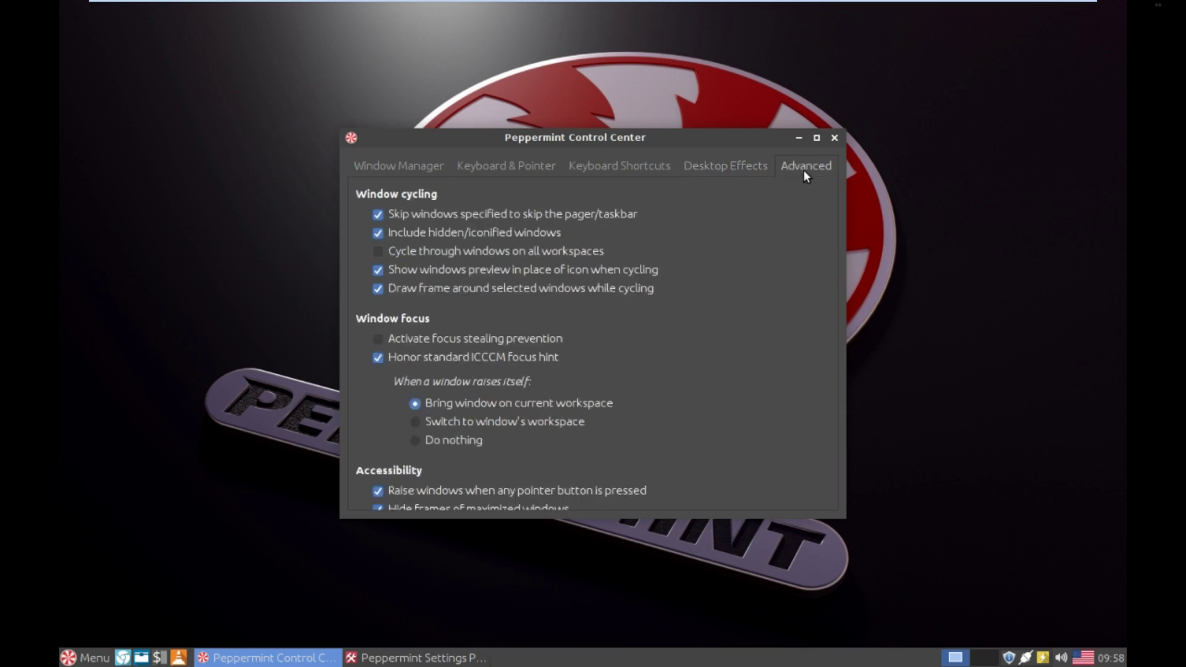
left_click(835, 138)
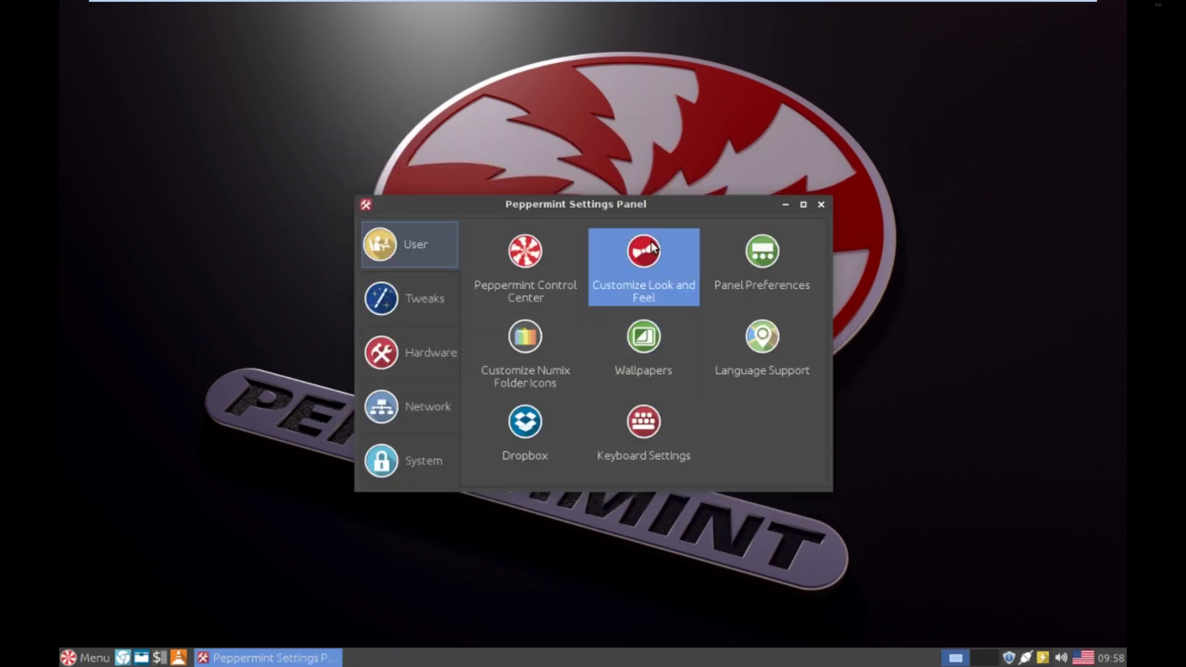
left_click(655, 259)
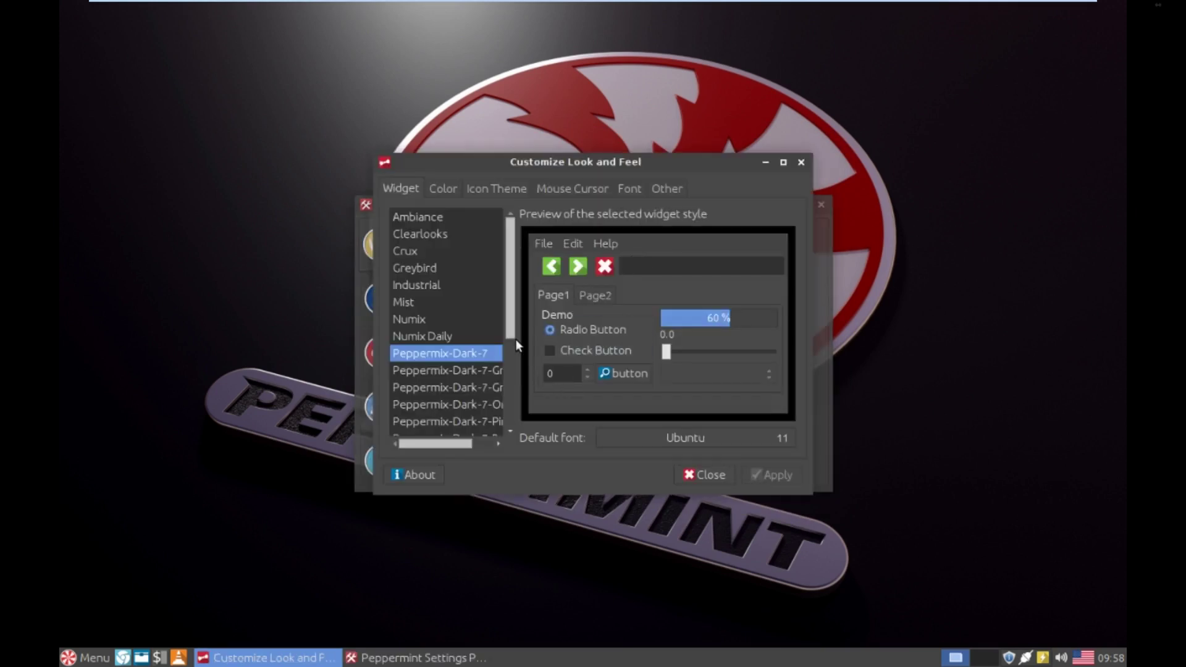
left_click(487, 192)
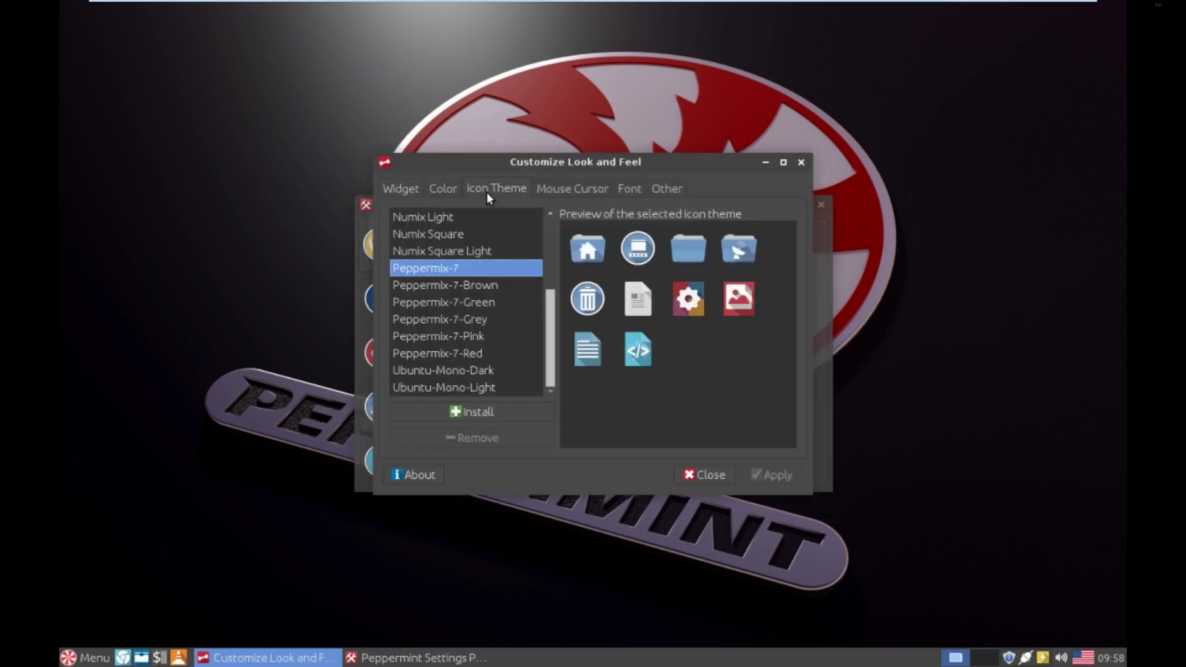
left_click(551, 188)
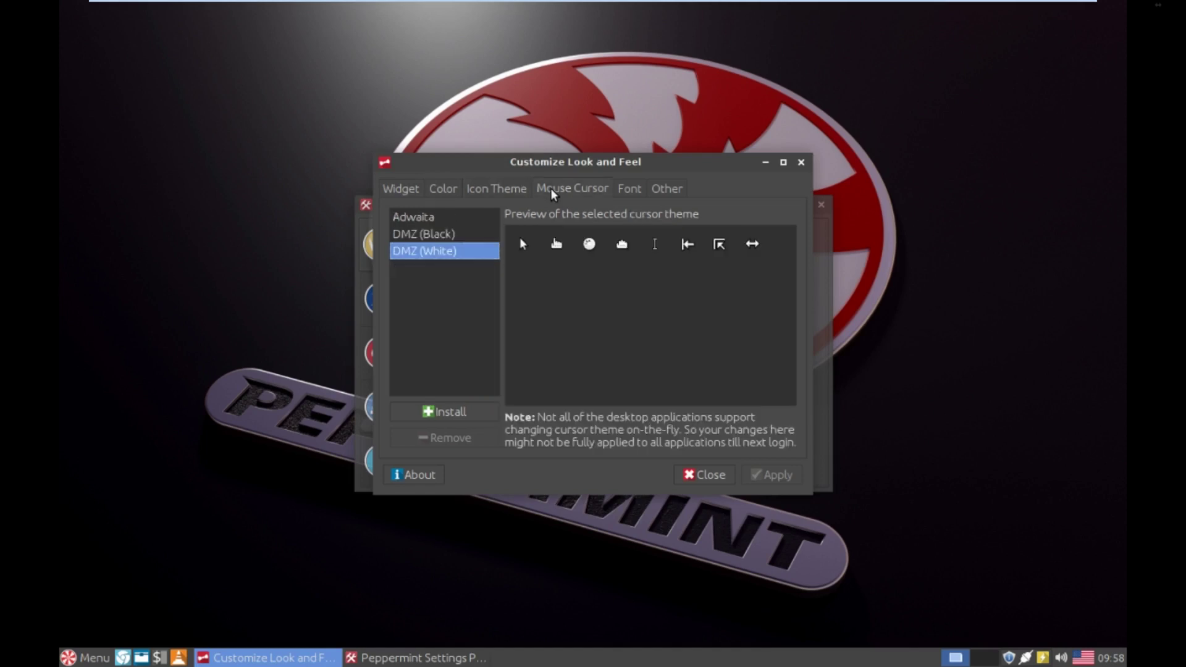
left_click(633, 190)
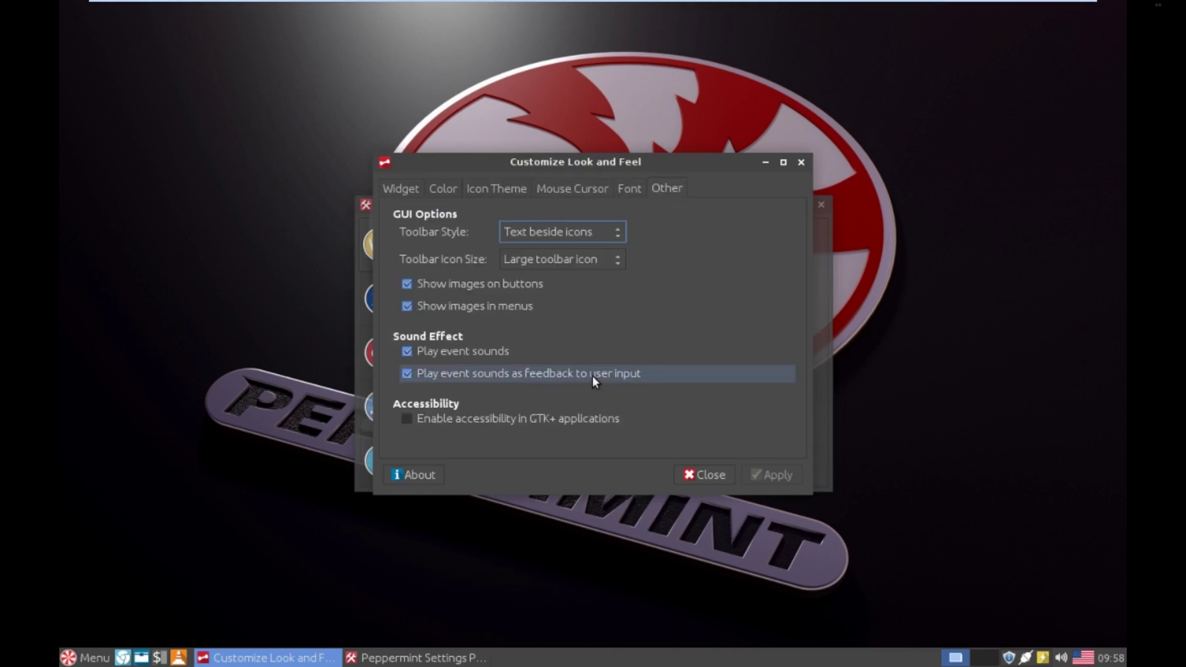
left_click(703, 479)
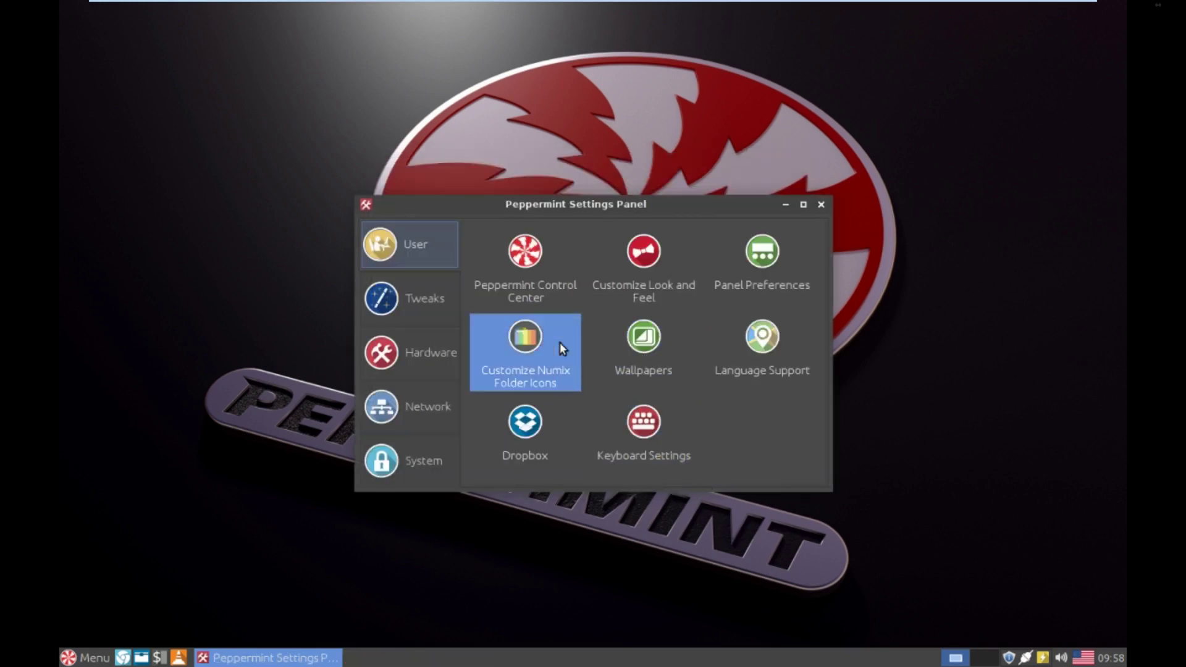
Bring up the Wallpapers chooser and set the St_Marys_Lighthouse image as the desktop wallpaper
left_click(624, 335)
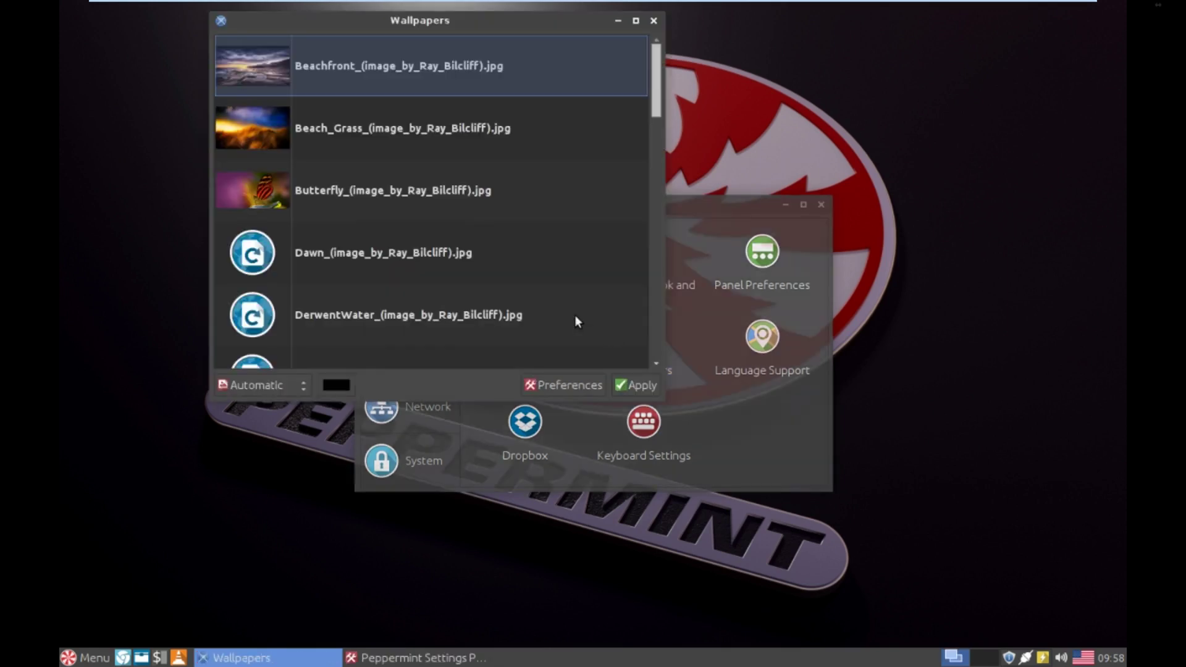
scroll(457, 288, "down", 2)
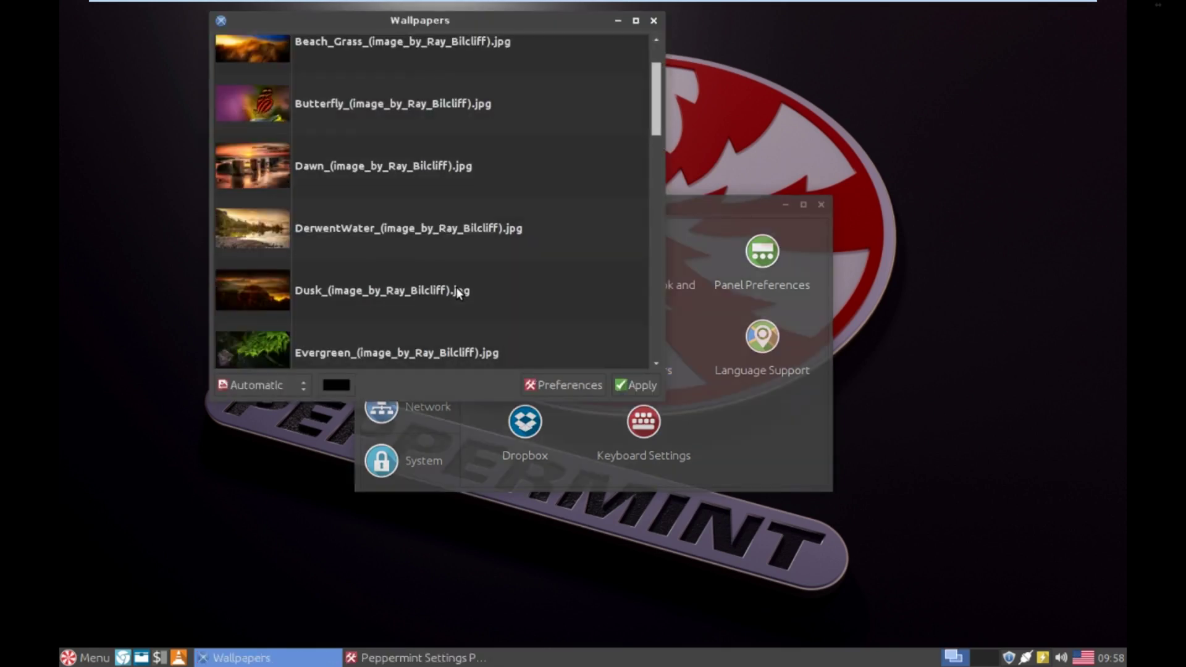
scroll(457, 288, "down", 3)
scroll(456, 288, "down", 3)
scroll(456, 287, "down", 2)
scroll(456, 286, "down", 2)
scroll(456, 286, "down", 2)
scroll(456, 286, "down", 2)
scroll(456, 286, "down", 2)
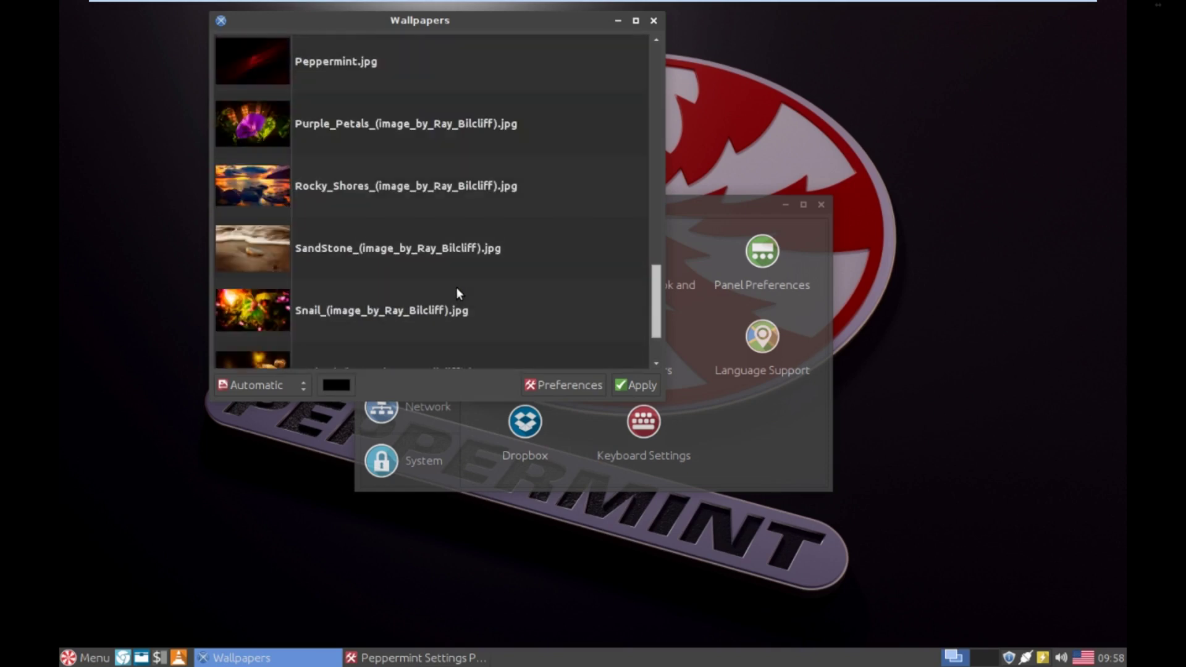
scroll(456, 287, "down", 2)
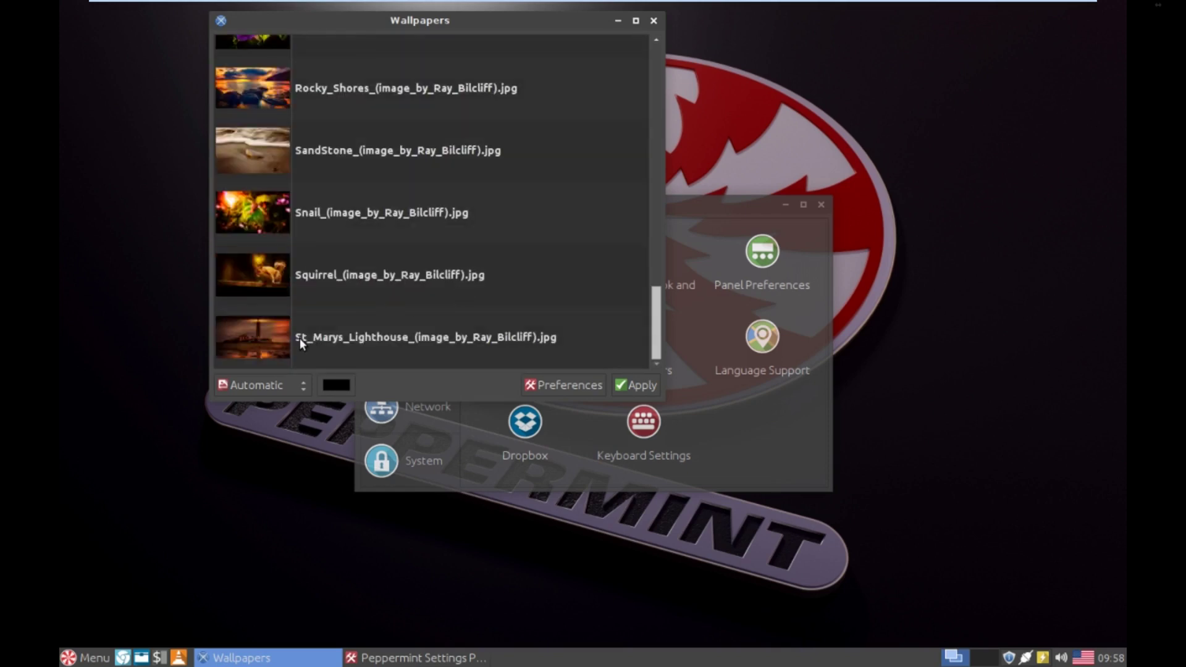
left_click(272, 333)
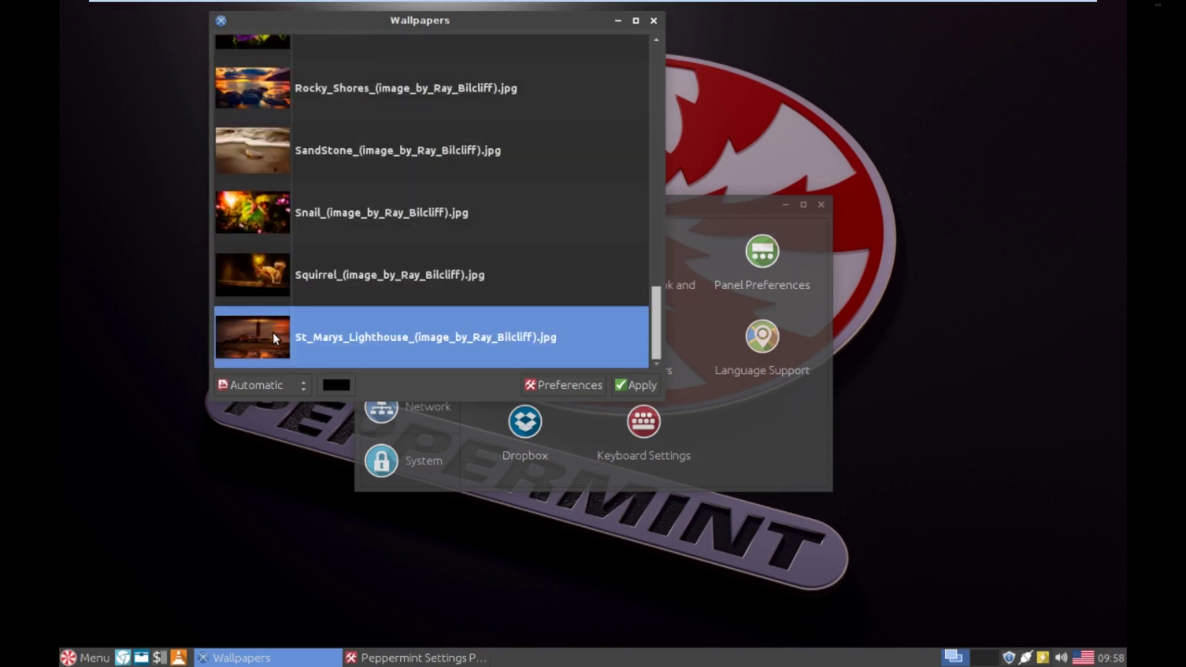
double_click(336, 337)
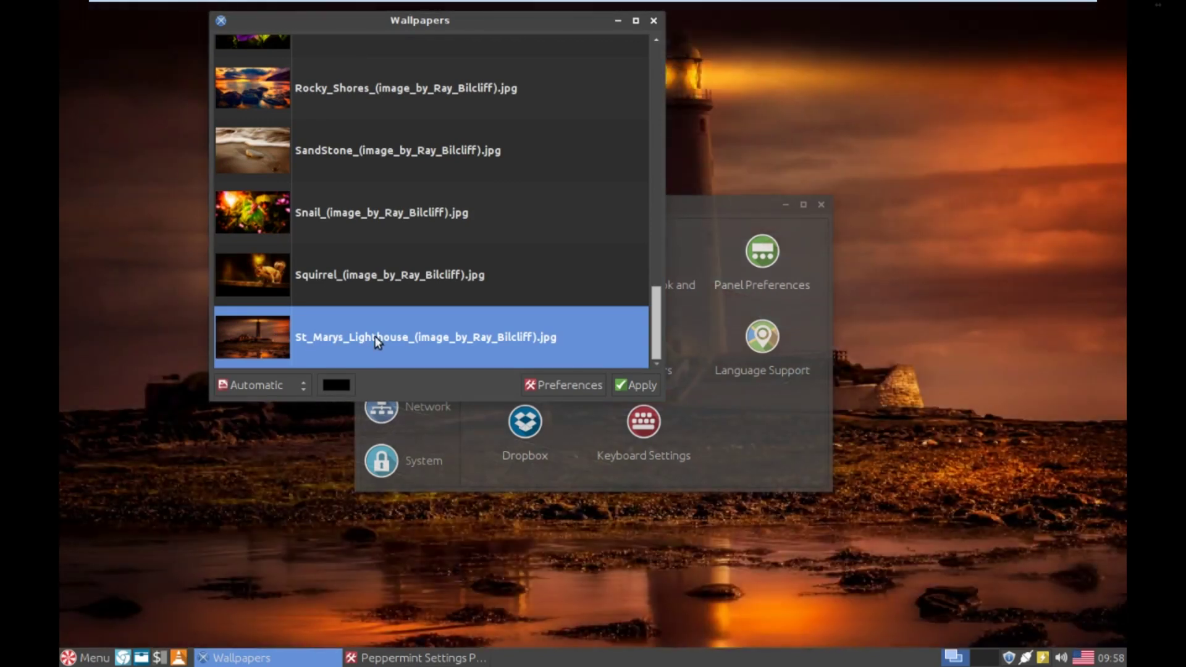
scroll(364, 334, "up", 5)
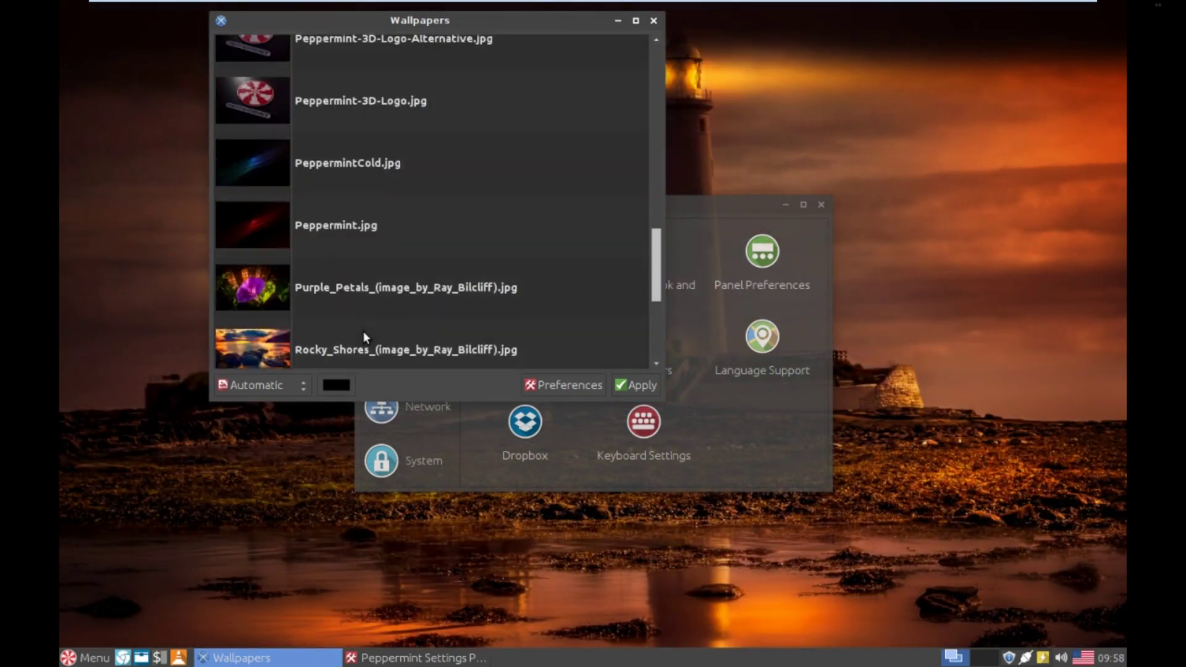
scroll(363, 335, "up", 4)
scroll(363, 333, "up", 3)
scroll(363, 330, "up", 3)
scroll(364, 331, "up", 1)
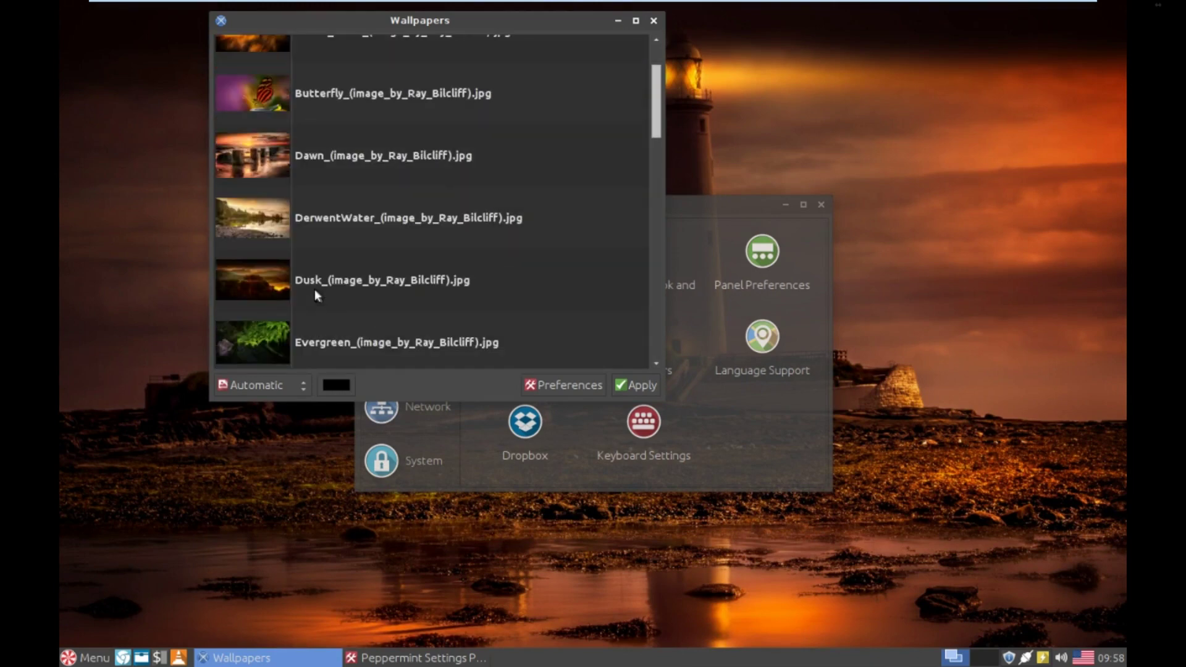
Switch the wallpaper to DerwentWater, apply it, and move the chooser slightly lower on the desktop
double_click(261, 202)
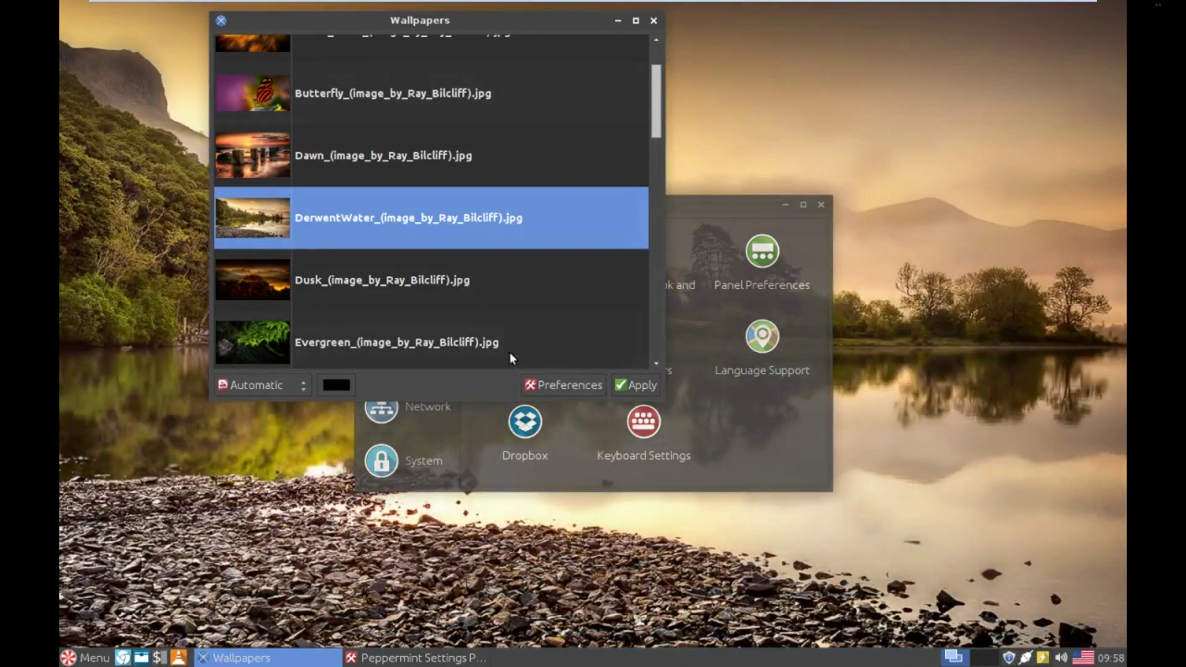
left_click(622, 381)
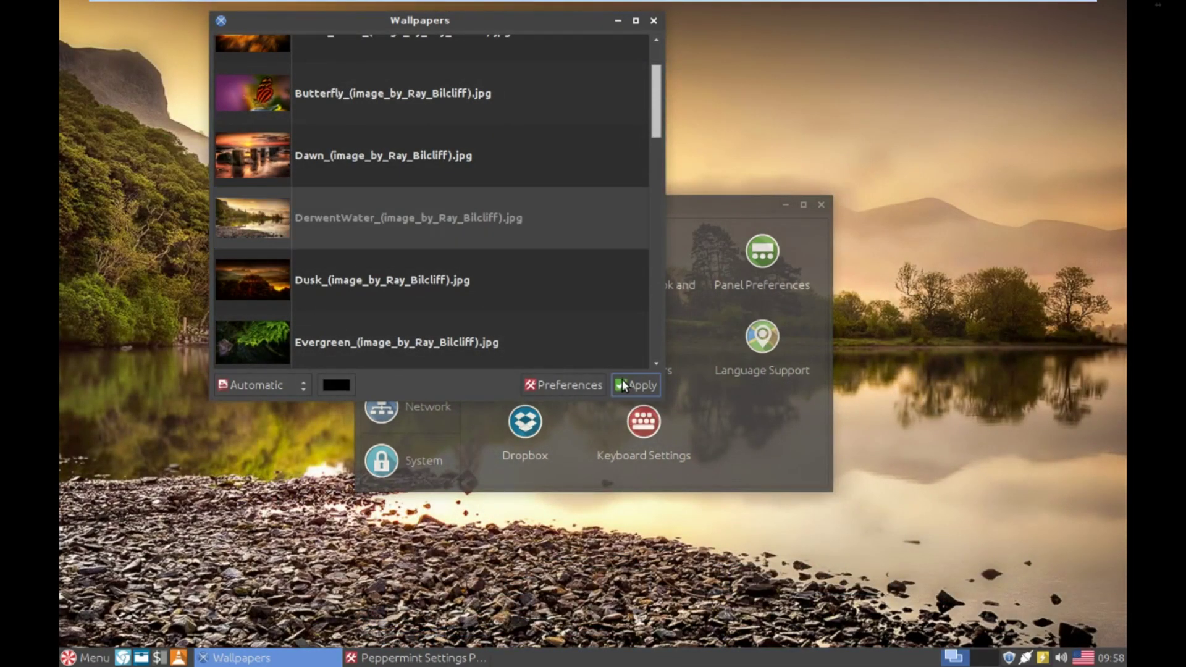
left_click(692, 46)
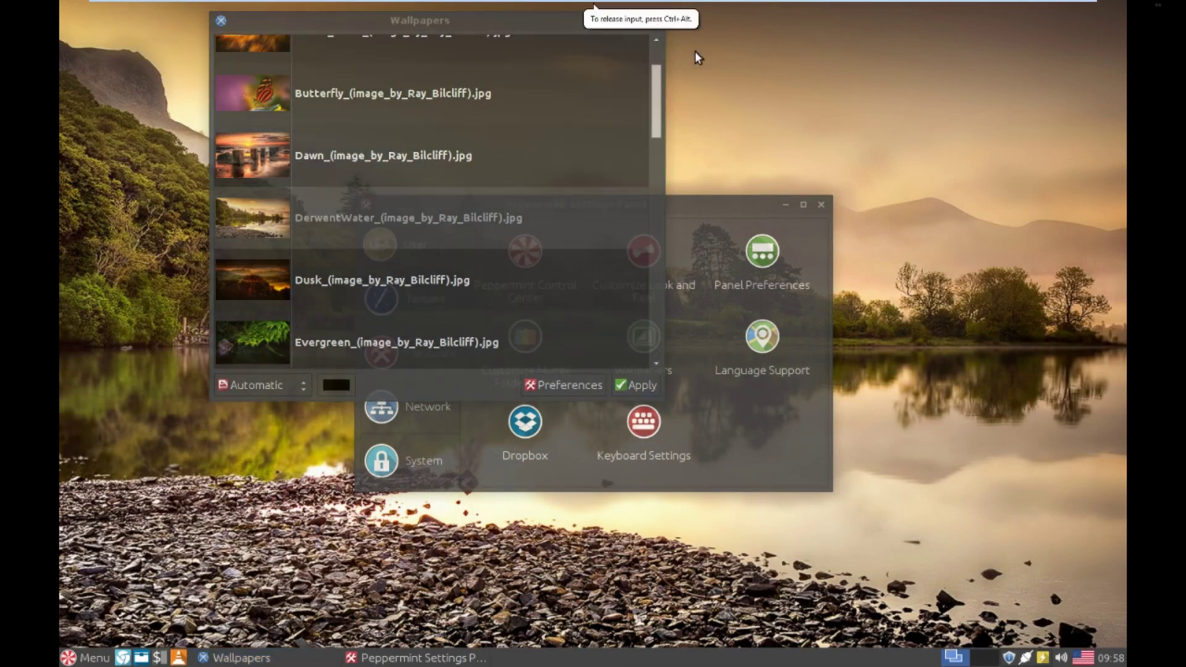
left_click_drag(546, 22, 543, 58)
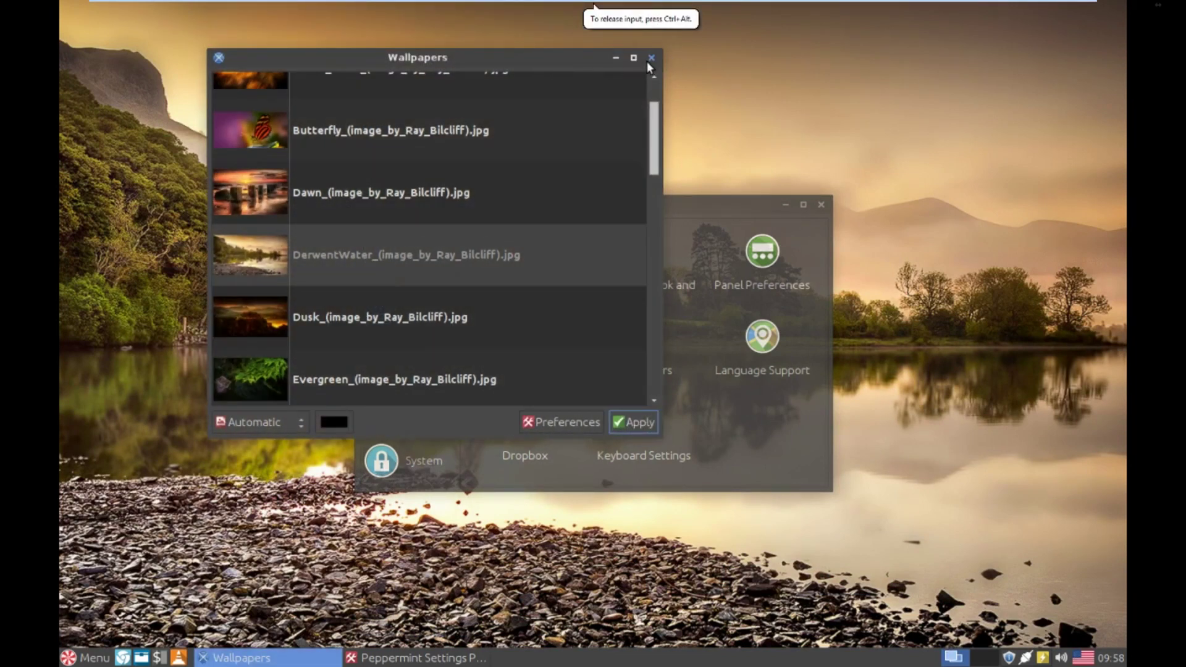
Close the Wallpapers chooser and browse the Tweaks, Hardware, Network and System settings categories
left_click(651, 58)
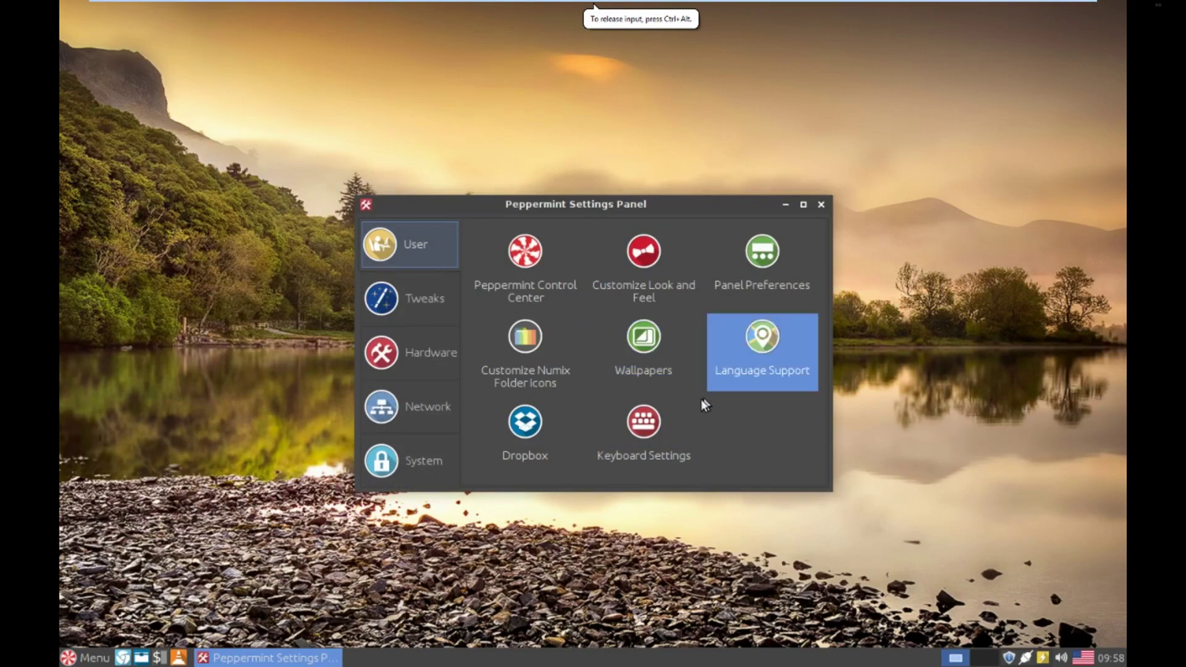
left_click(410, 296)
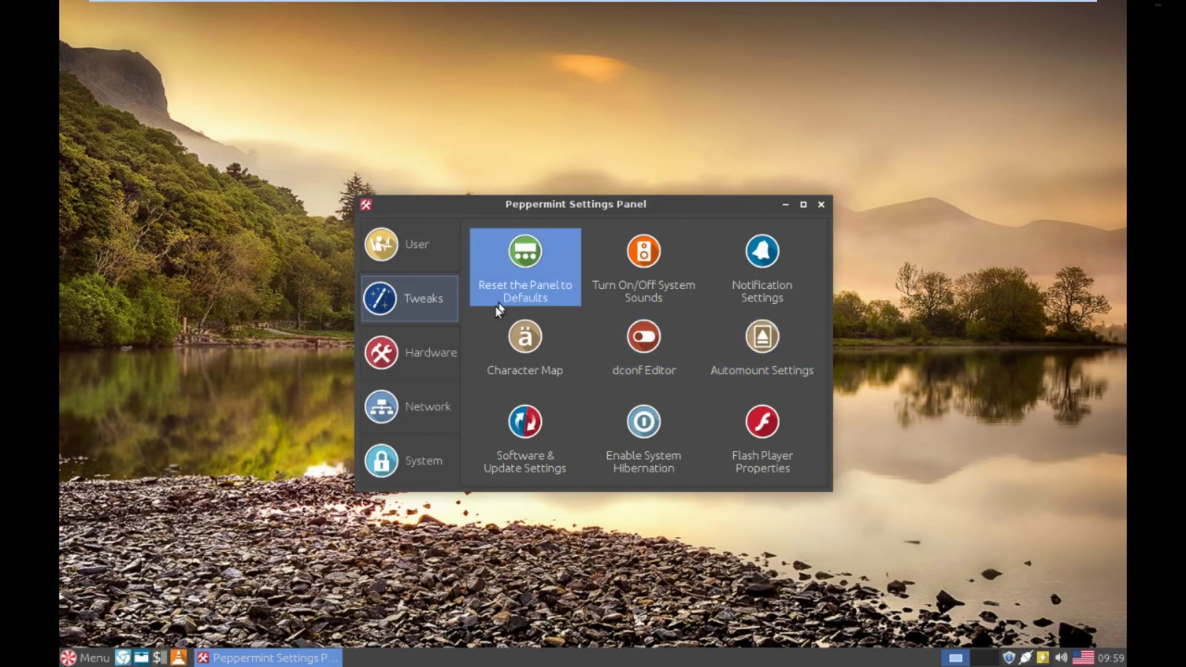
left_click(382, 353)
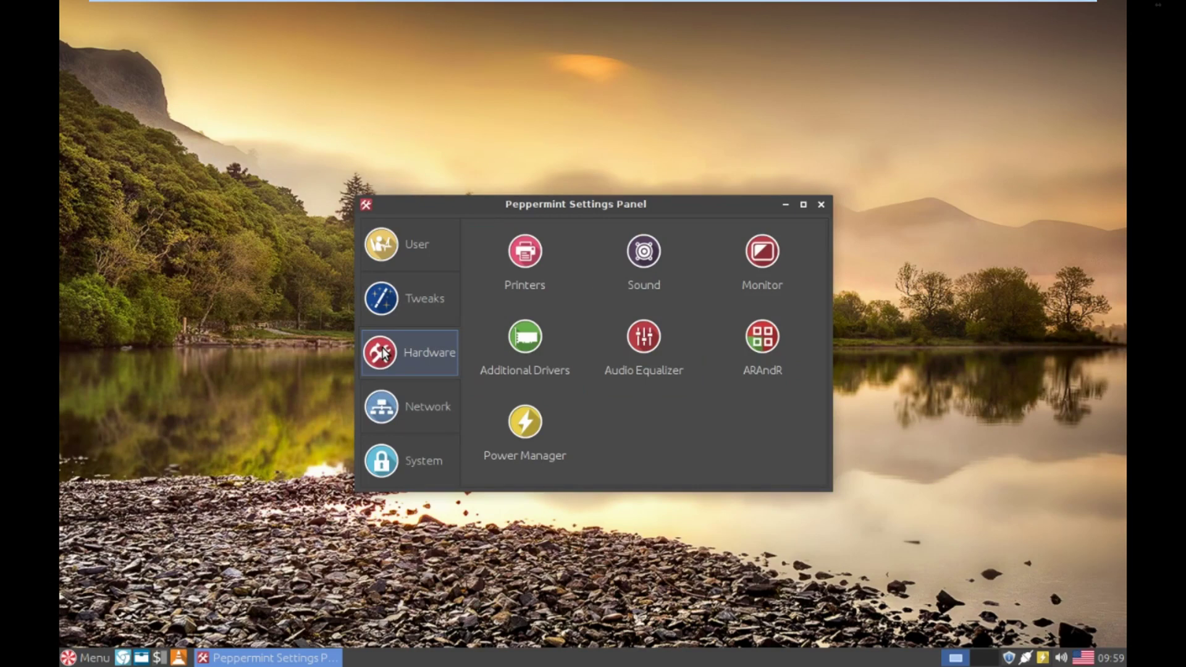
left_click(393, 414)
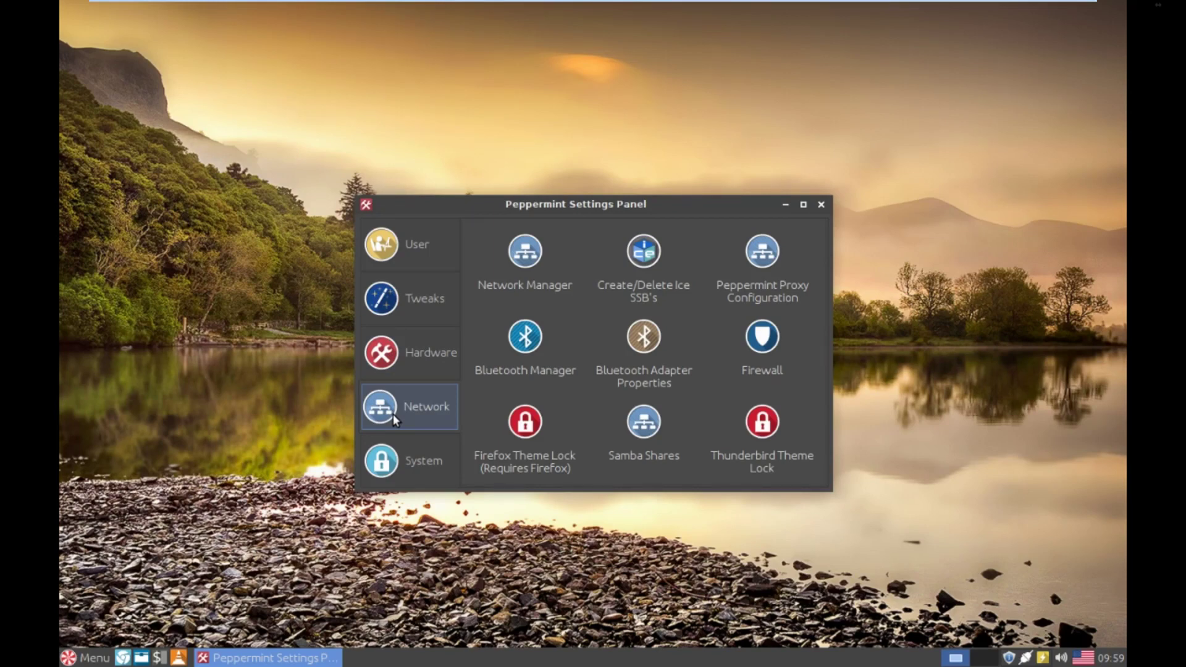
left_click(416, 462)
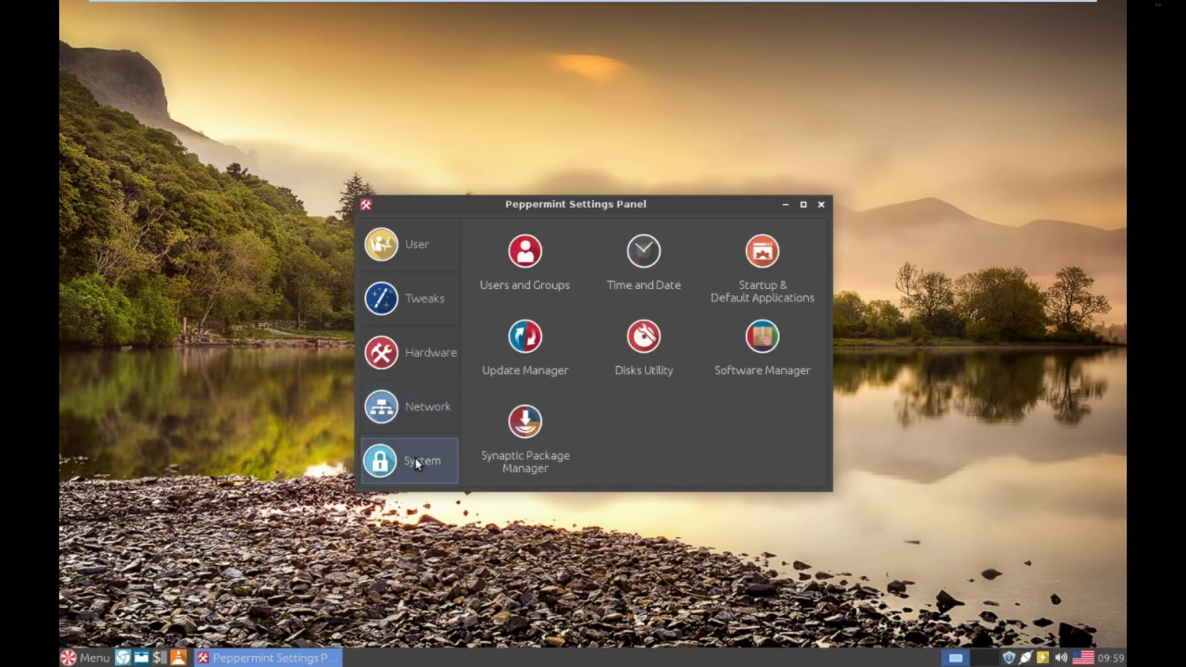
Launch Synaptic Package Manager, submit the password, and dismiss its quick introduction
left_click(524, 434)
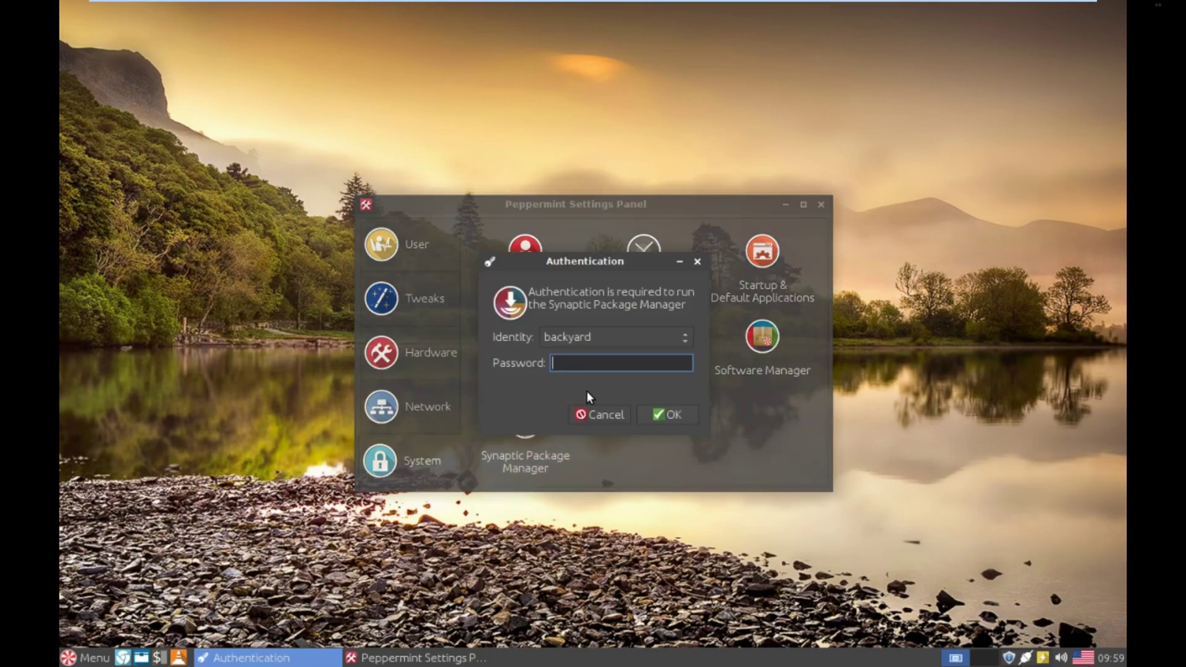
key("Return")
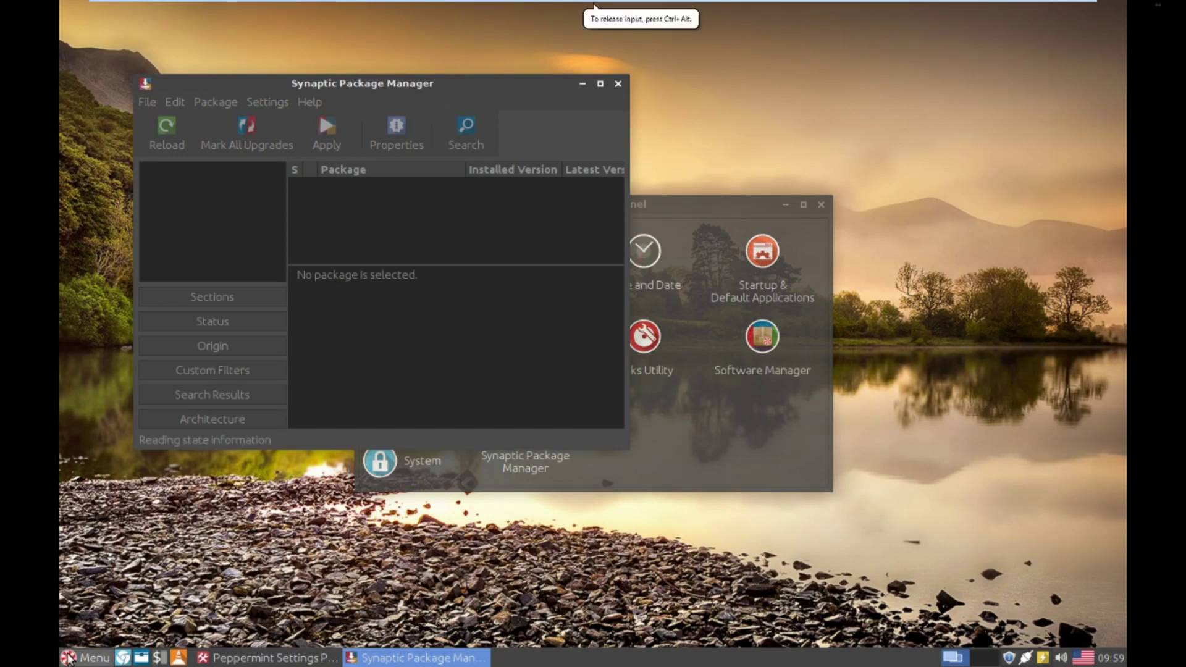
left_click(69, 655)
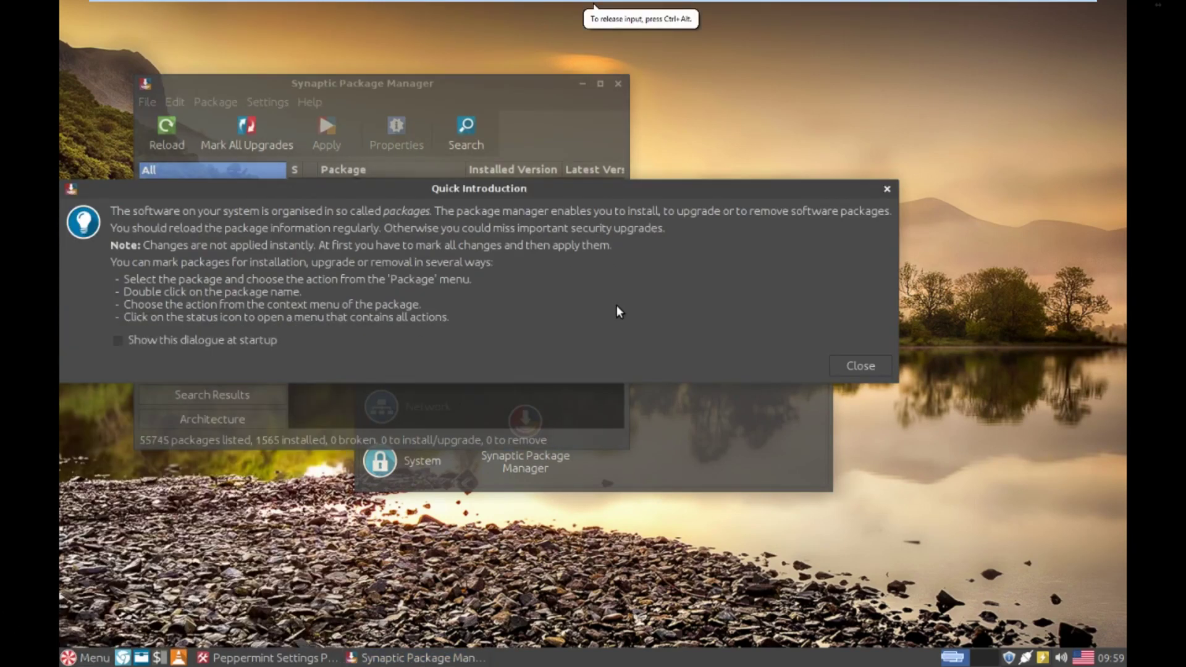
left_click(871, 367)
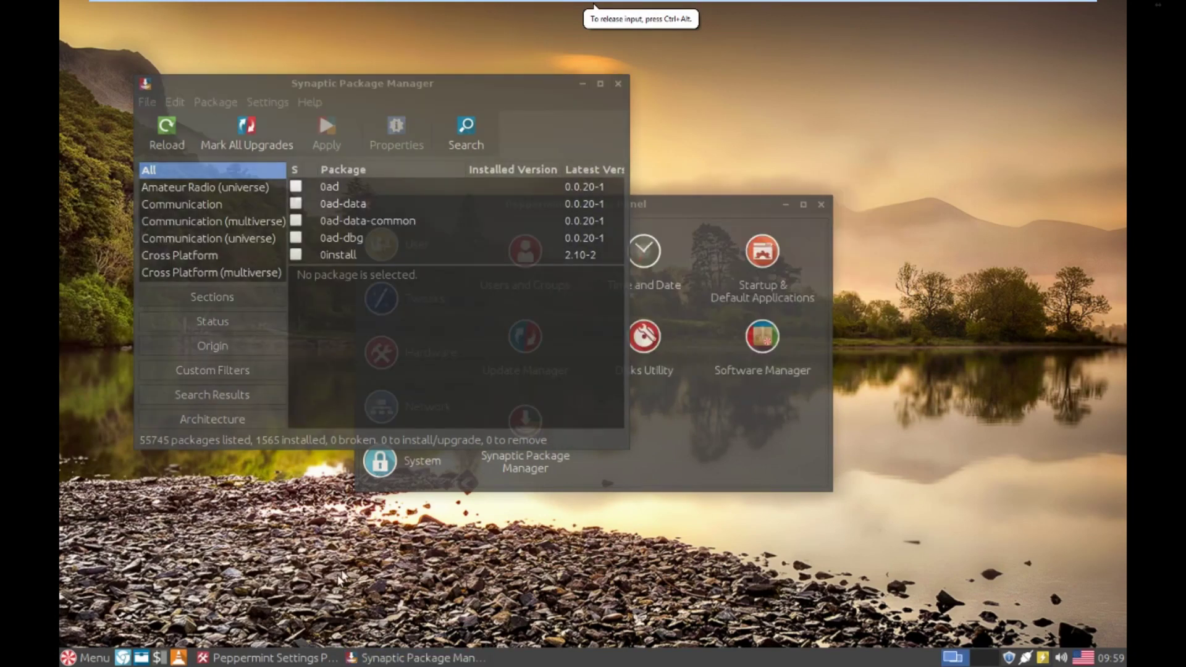
left_click(83, 657)
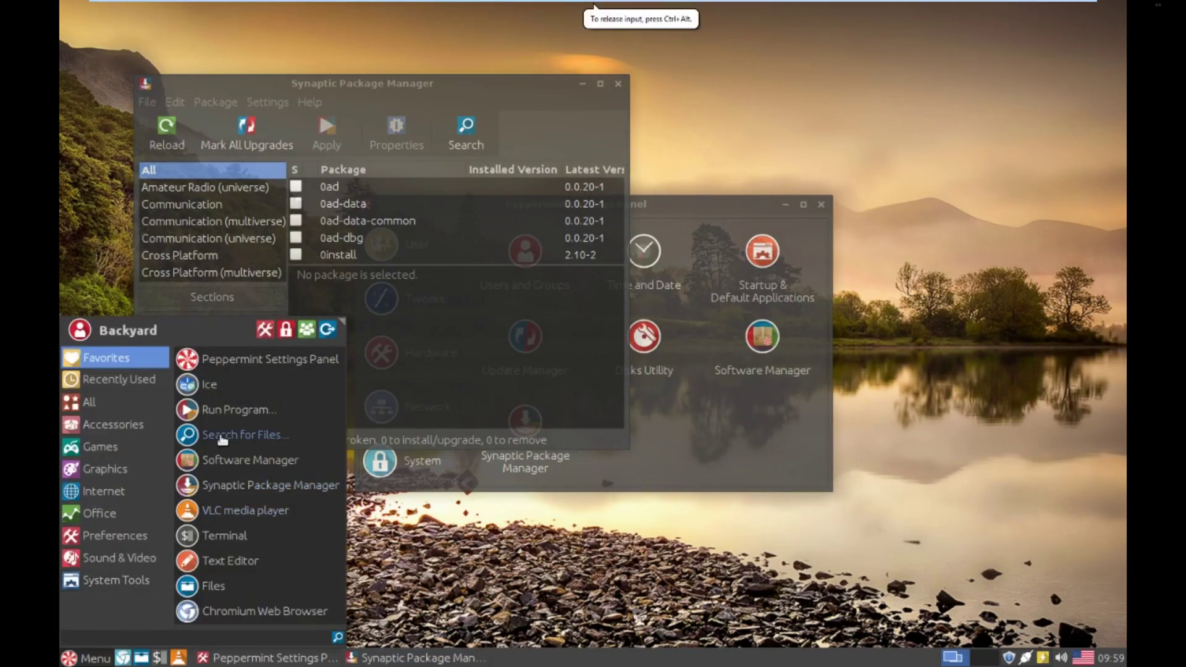
Open a terminal from the desktop context menu and try switching to root with su
left_click(918, 338)
right_click(919, 338)
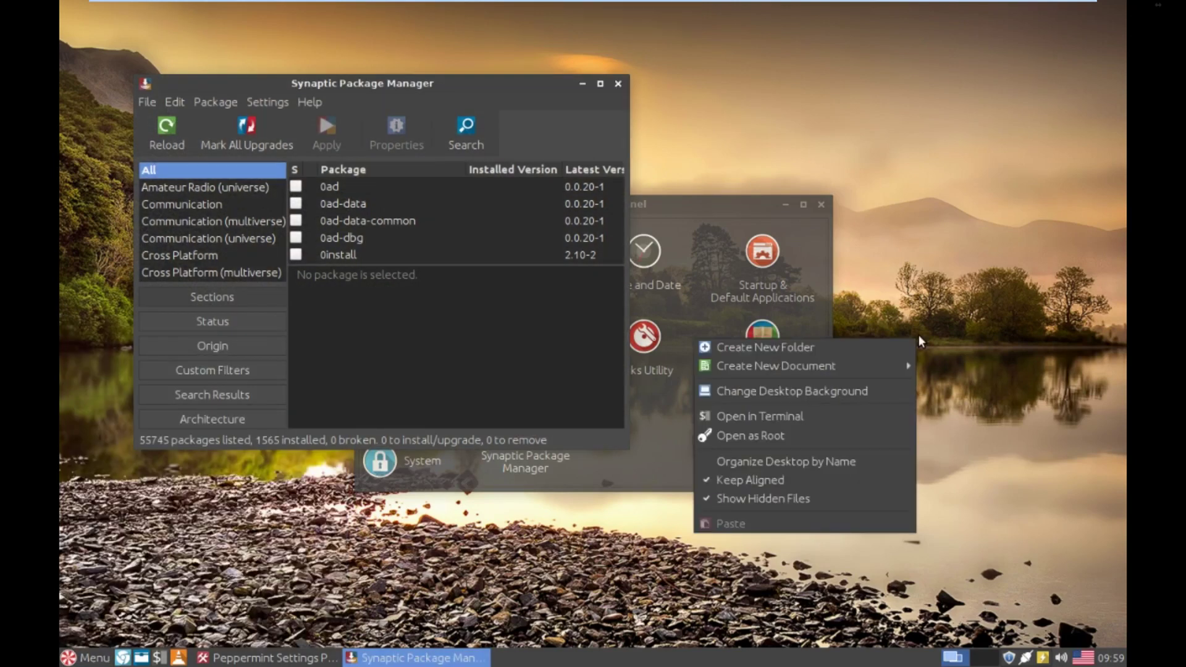
left_click(778, 415)
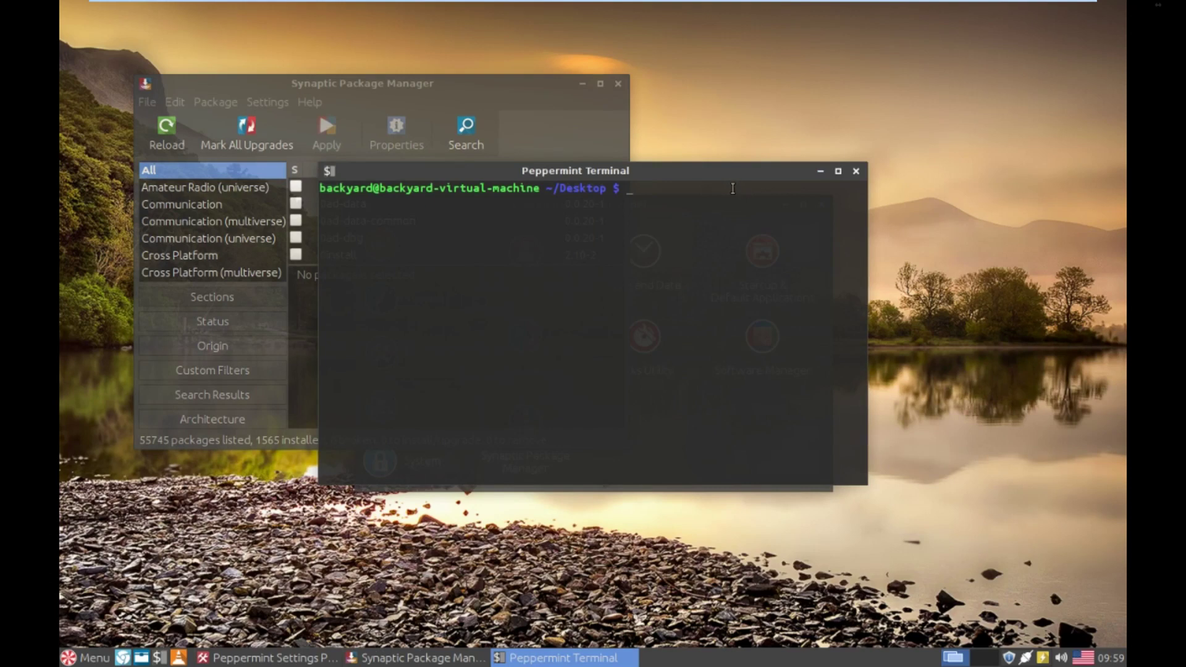
type("su")
key("Return")
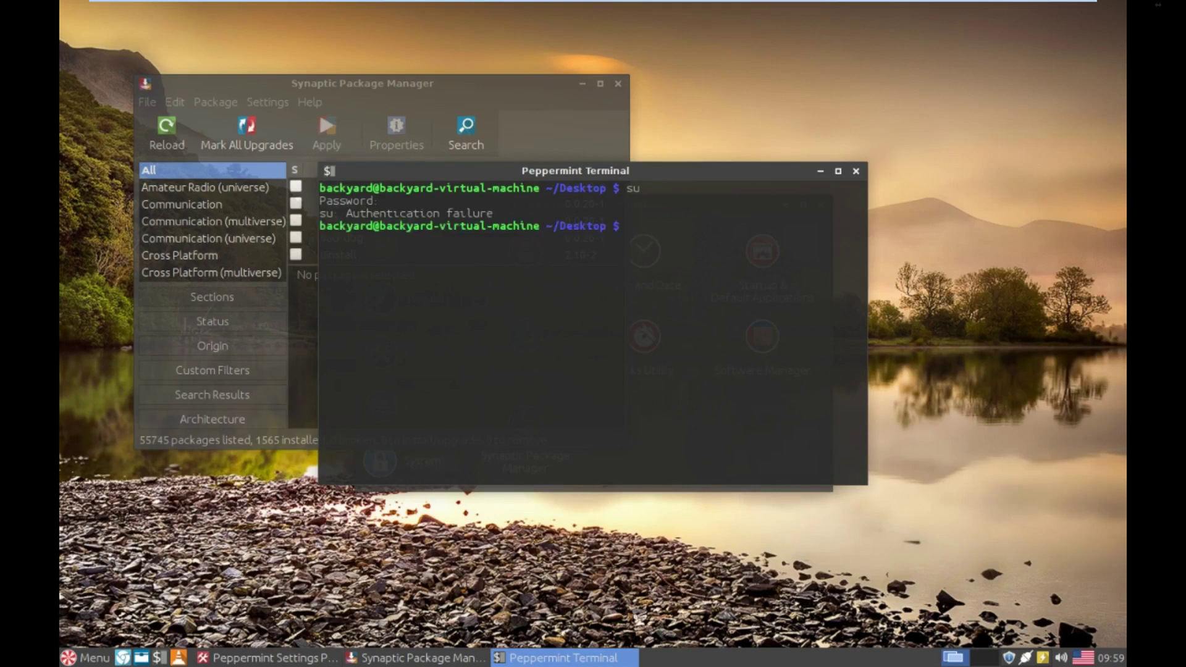
type("cd/")
Change to the root directory, retry su, and run sudo apt install htop, which fails on a package lock
key("Return")
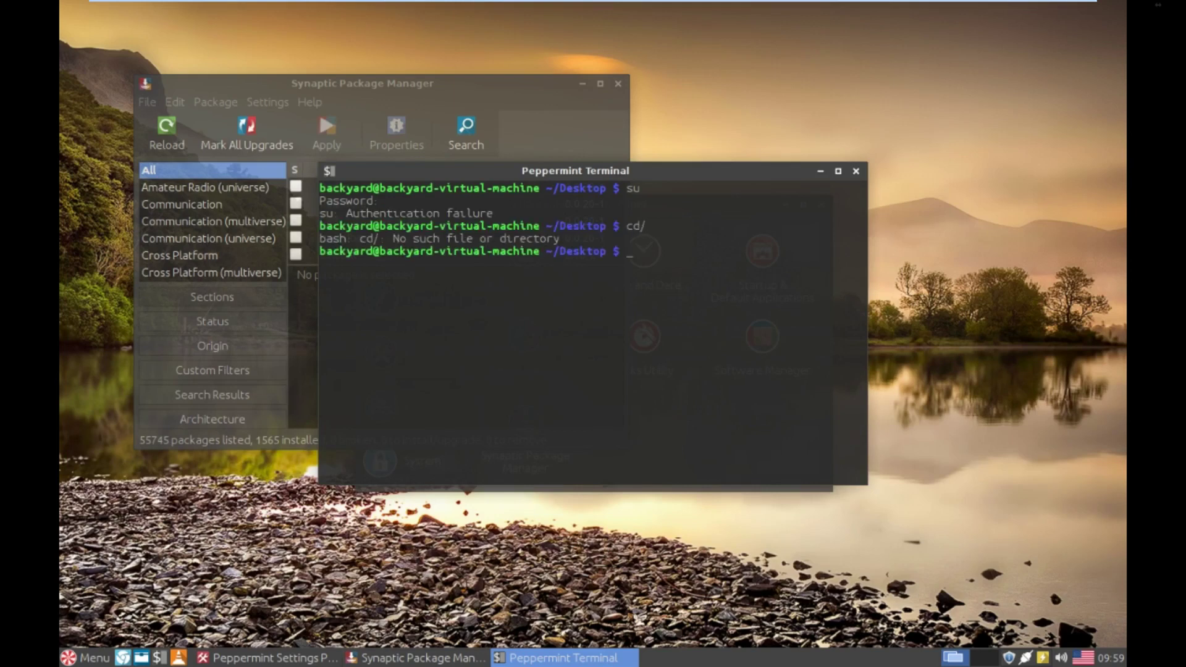
type("cd /")
key("Return")
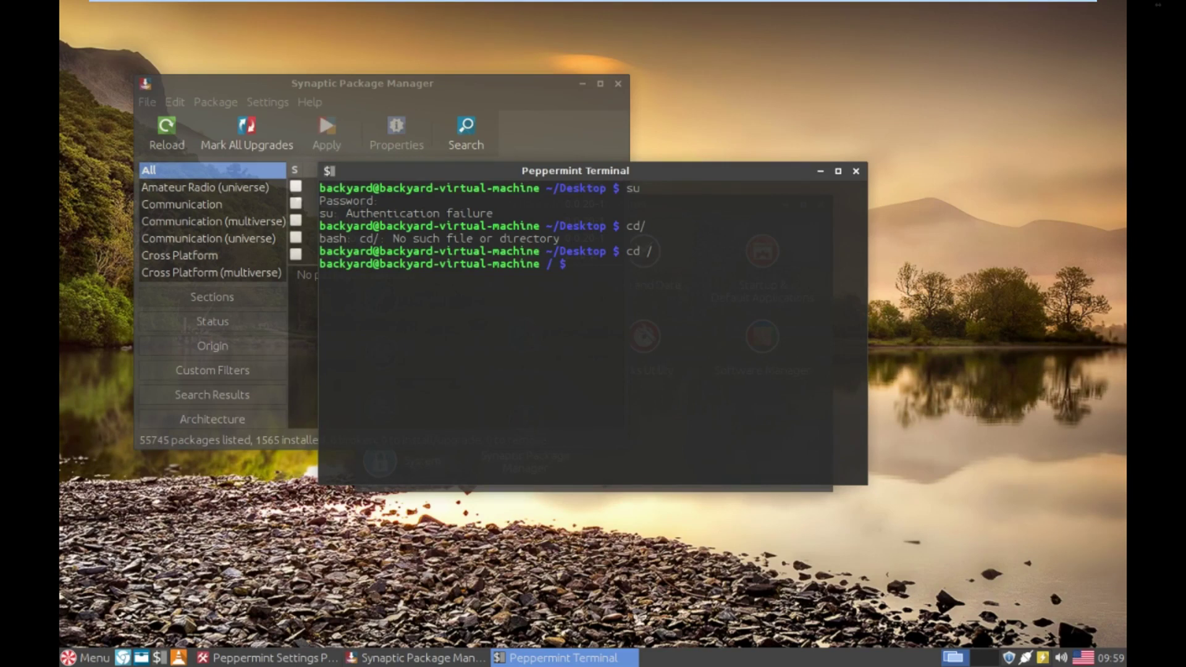
type("su")
key("Return")
key("Return")
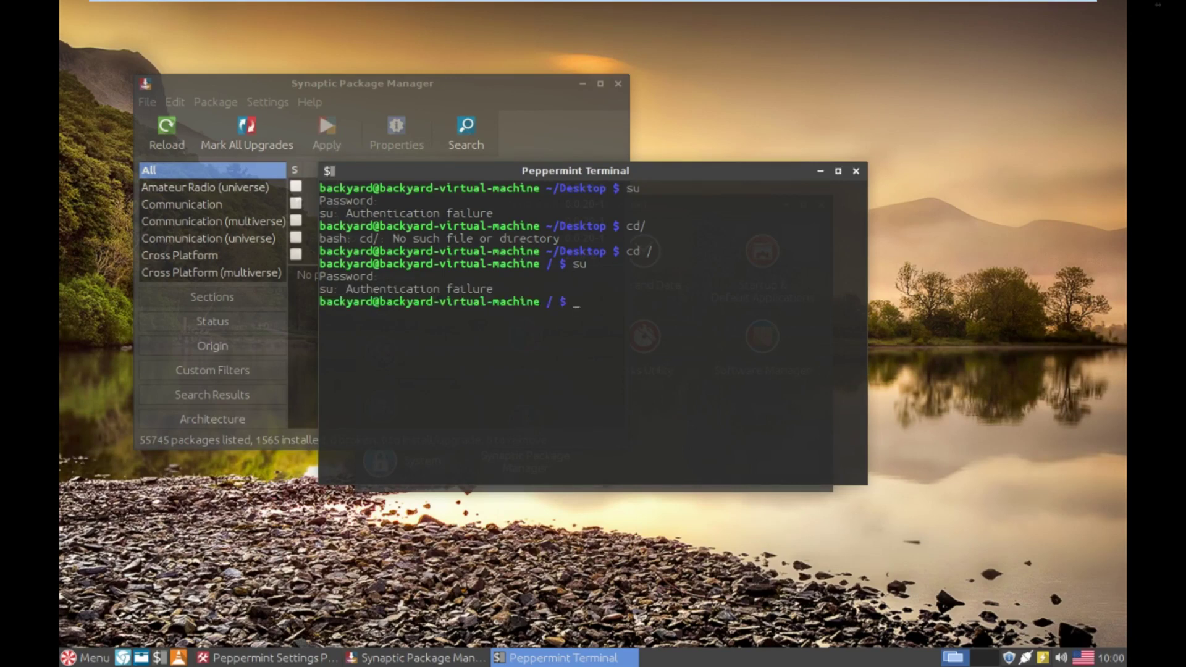
type("htop")
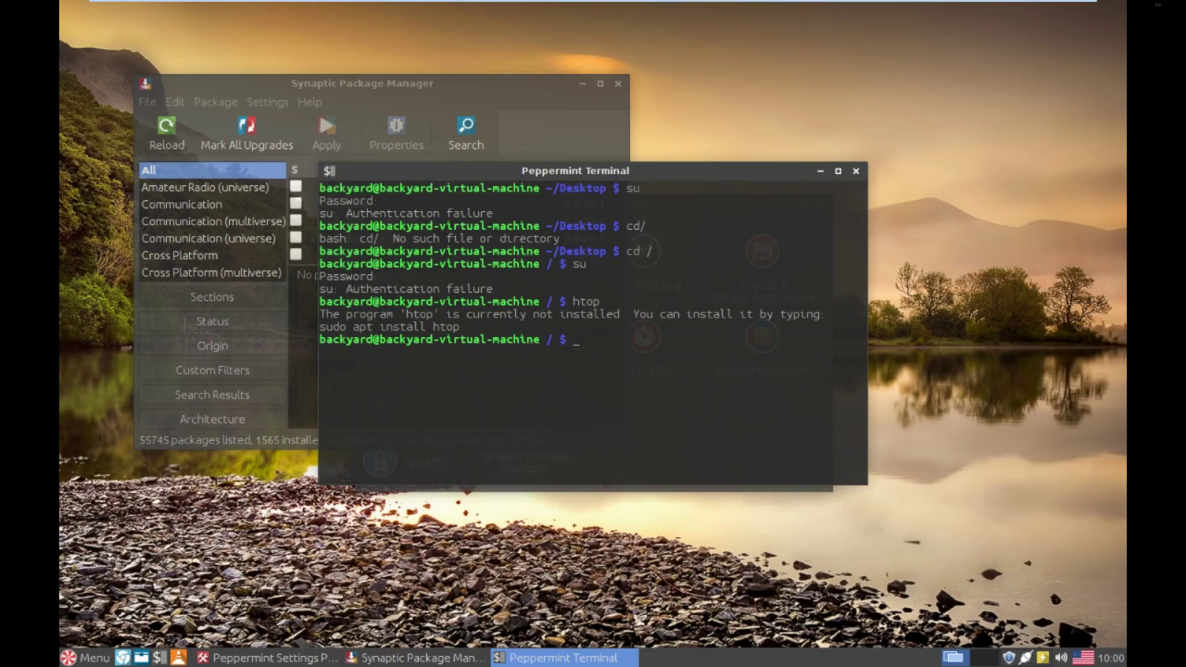
type("sudo aptinstall htop")
key("Return")
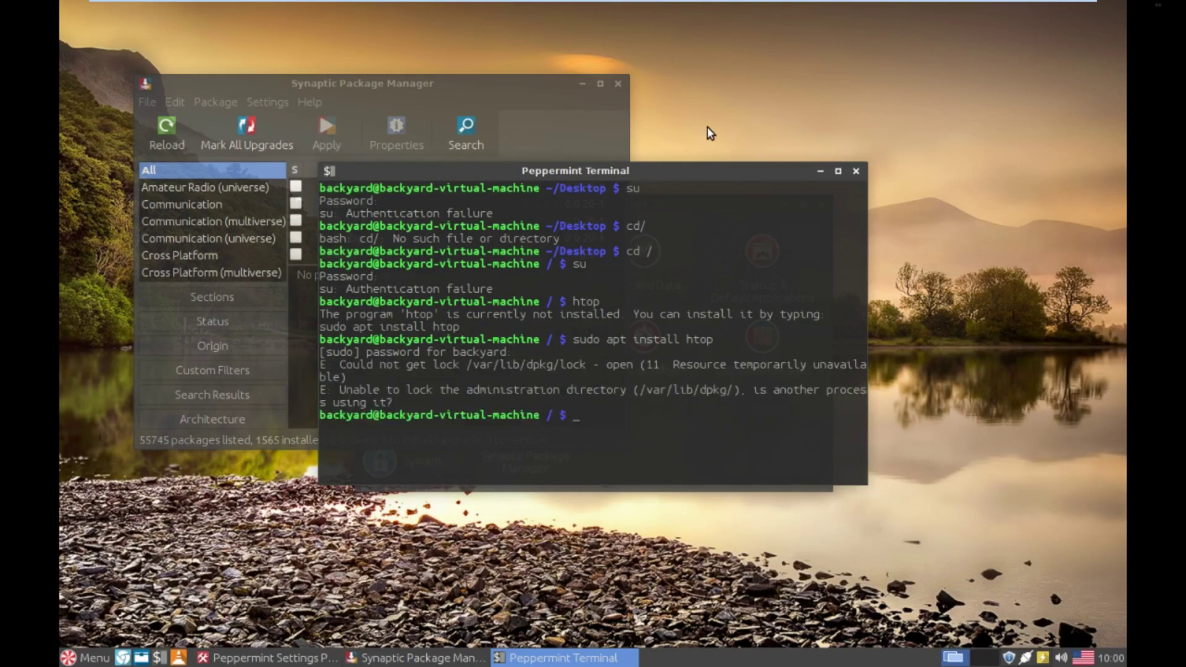
Close the terminal, search Synaptic for htop and mark the htop package for installation
left_click(859, 177)
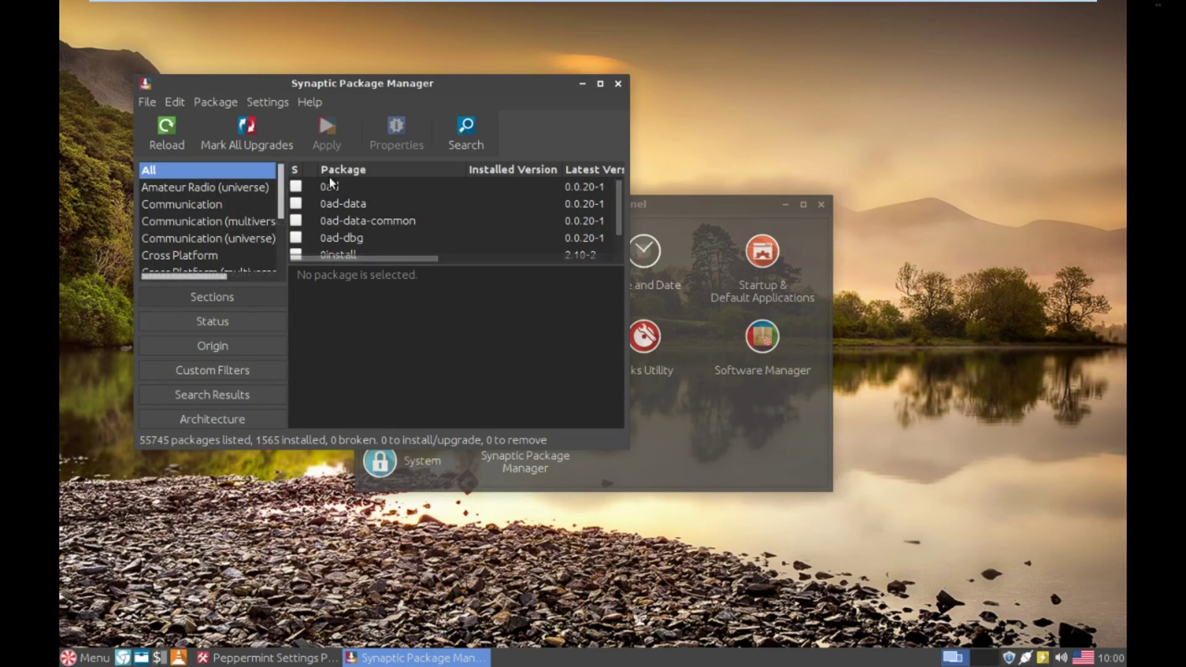
left_click(480, 124)
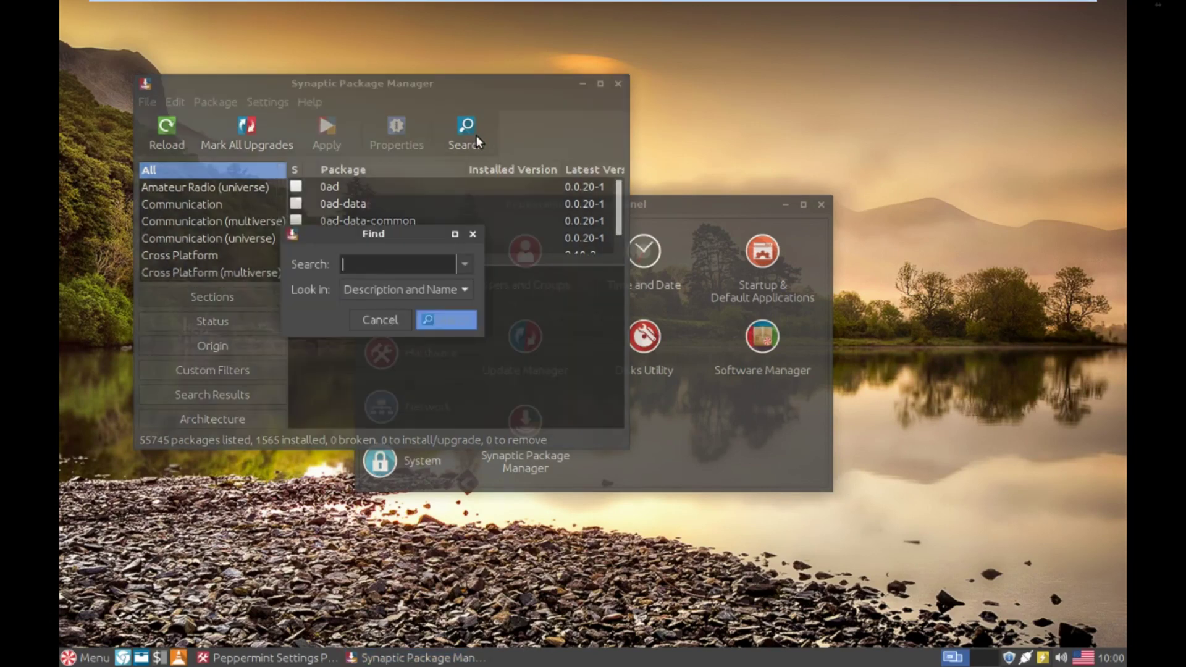
type("htop")
key("Return")
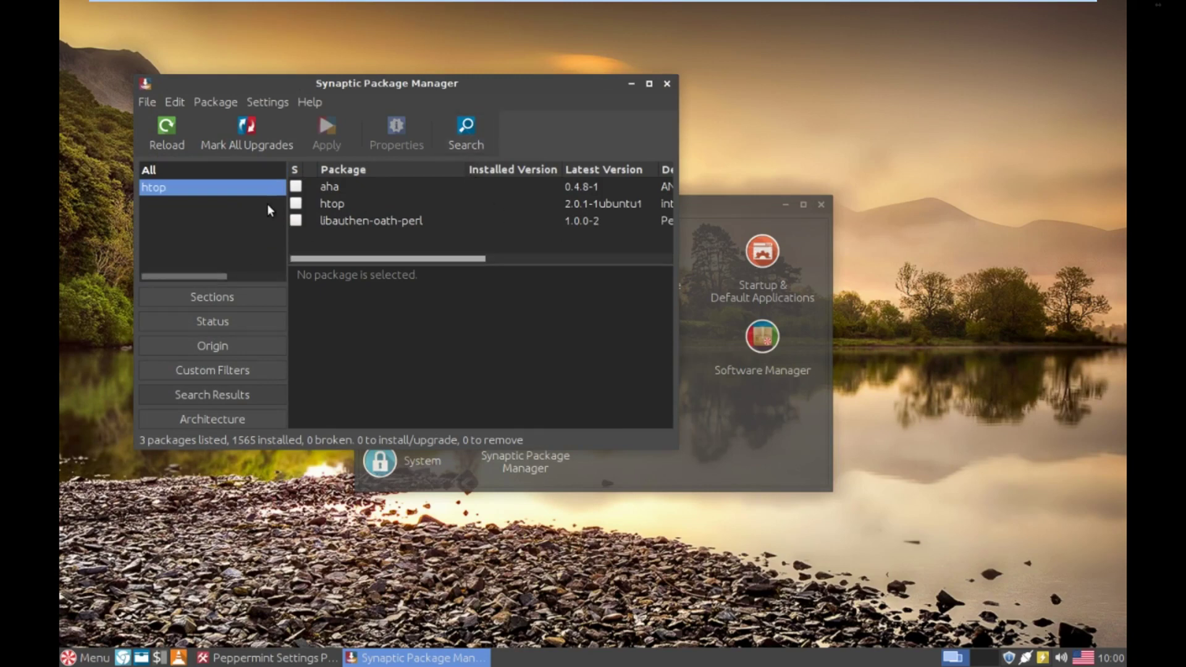
left_click(294, 203)
left_click(333, 238)
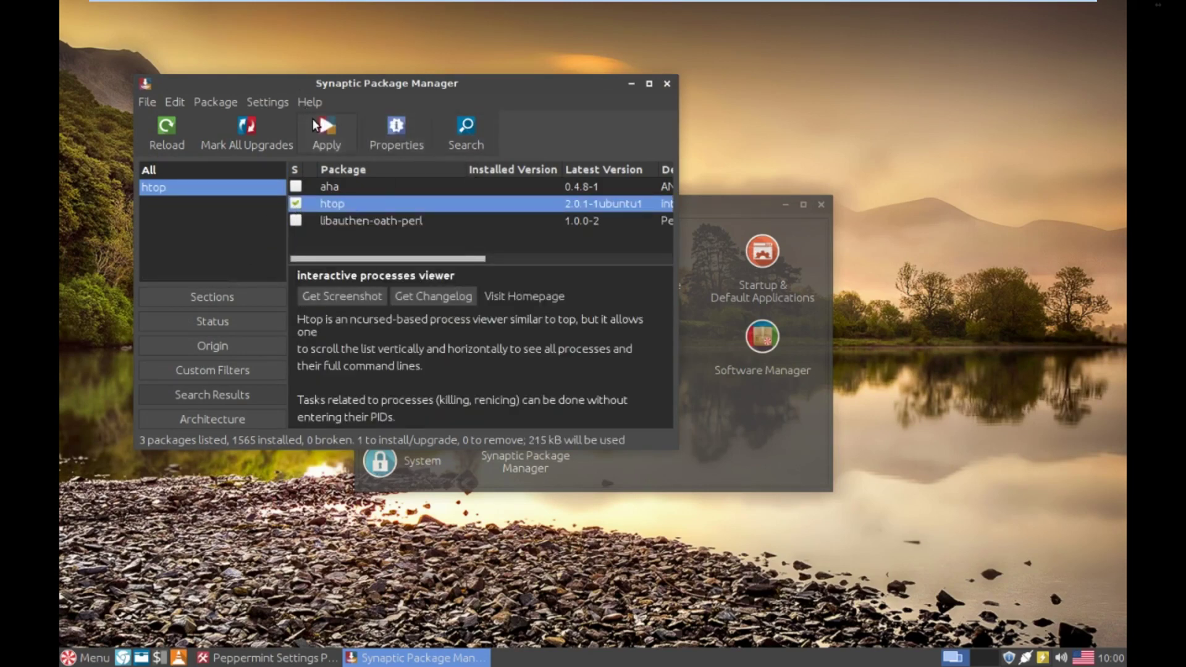
Apply the marked changes so htop installs, then dismiss the changes-applied notice
left_click(312, 118)
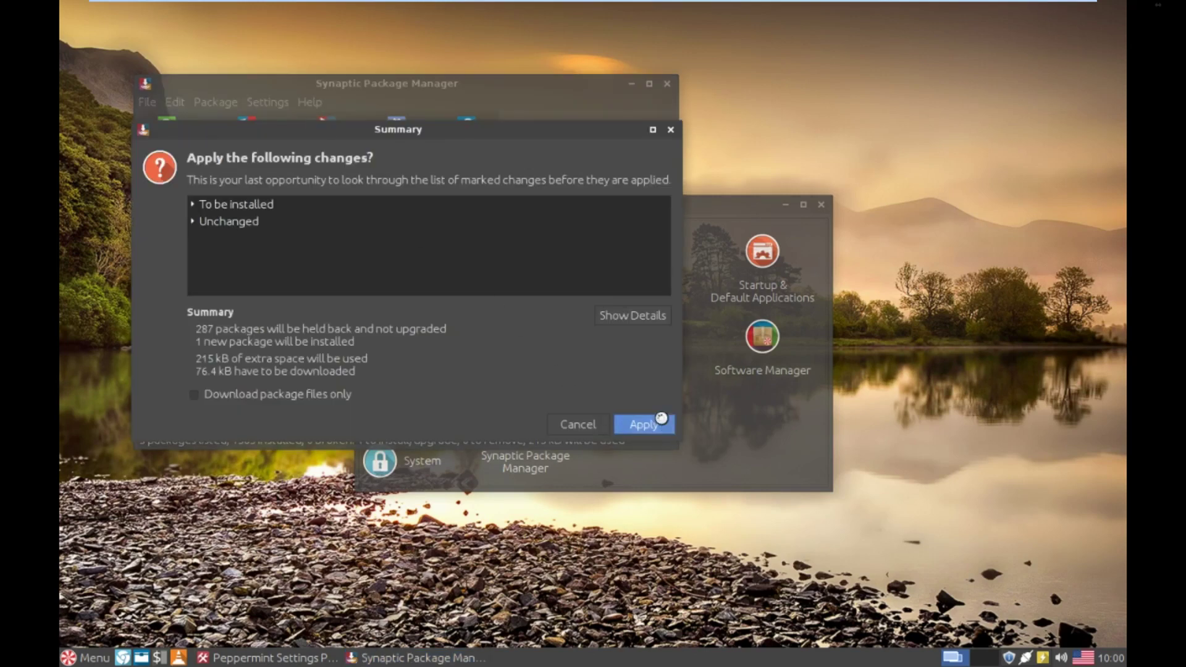
left_click(660, 422)
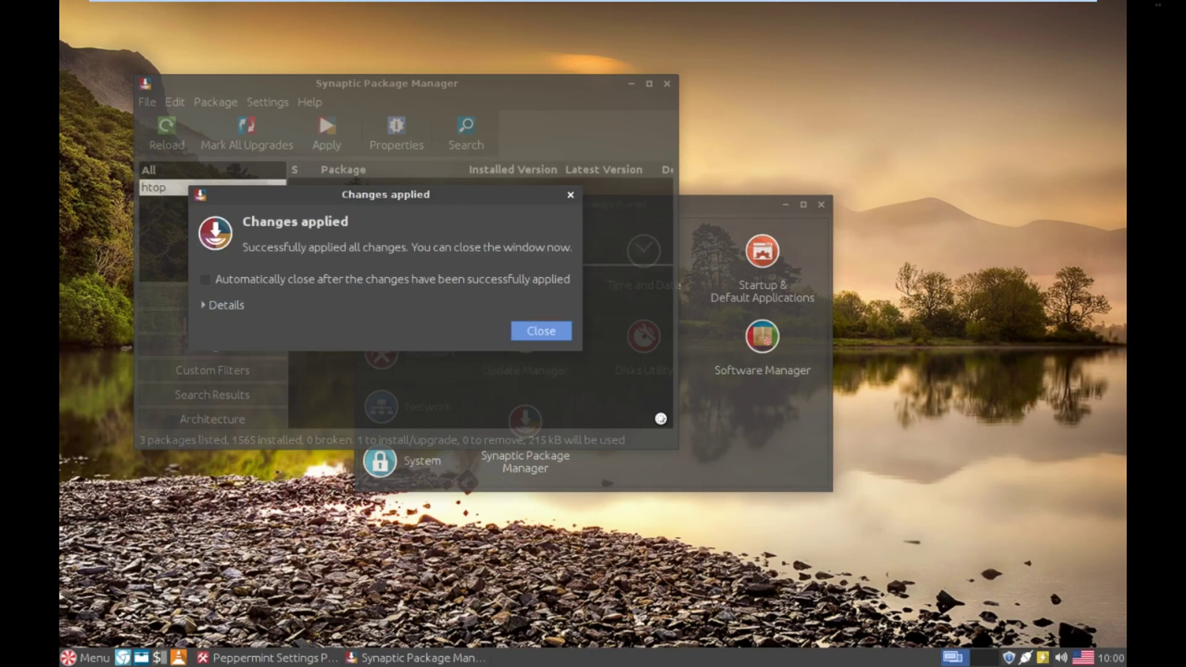
left_click(529, 342)
Open a terminal from the desktop context menu and run htop to list running processes
right_click(917, 355)
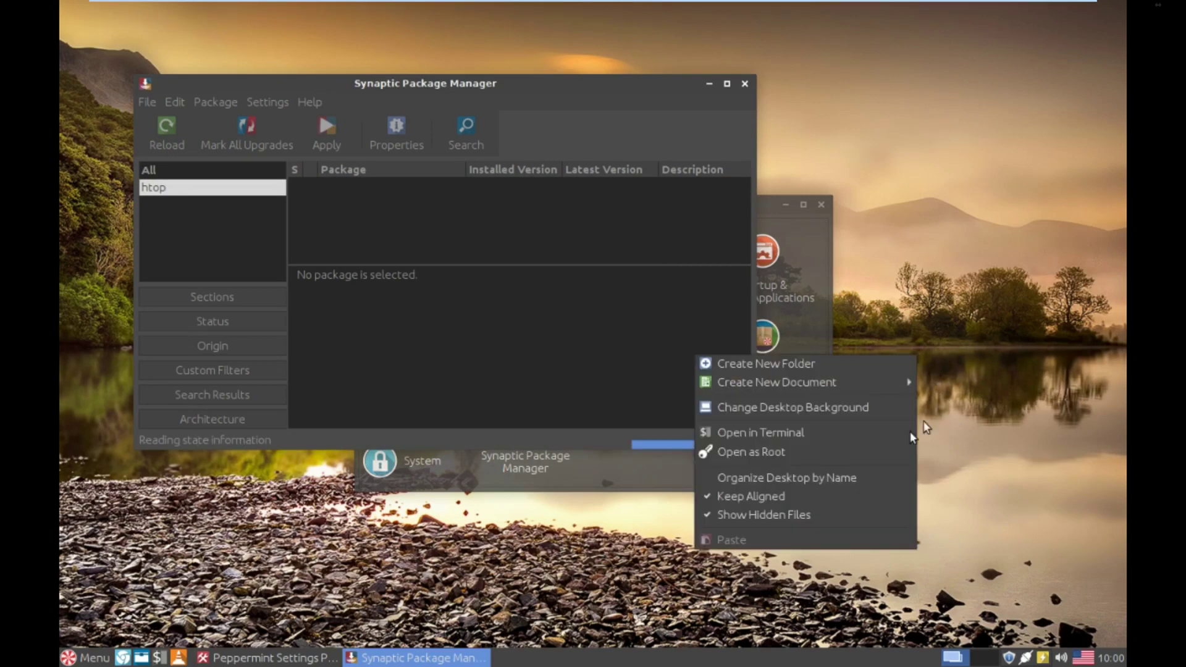
left_click(842, 432)
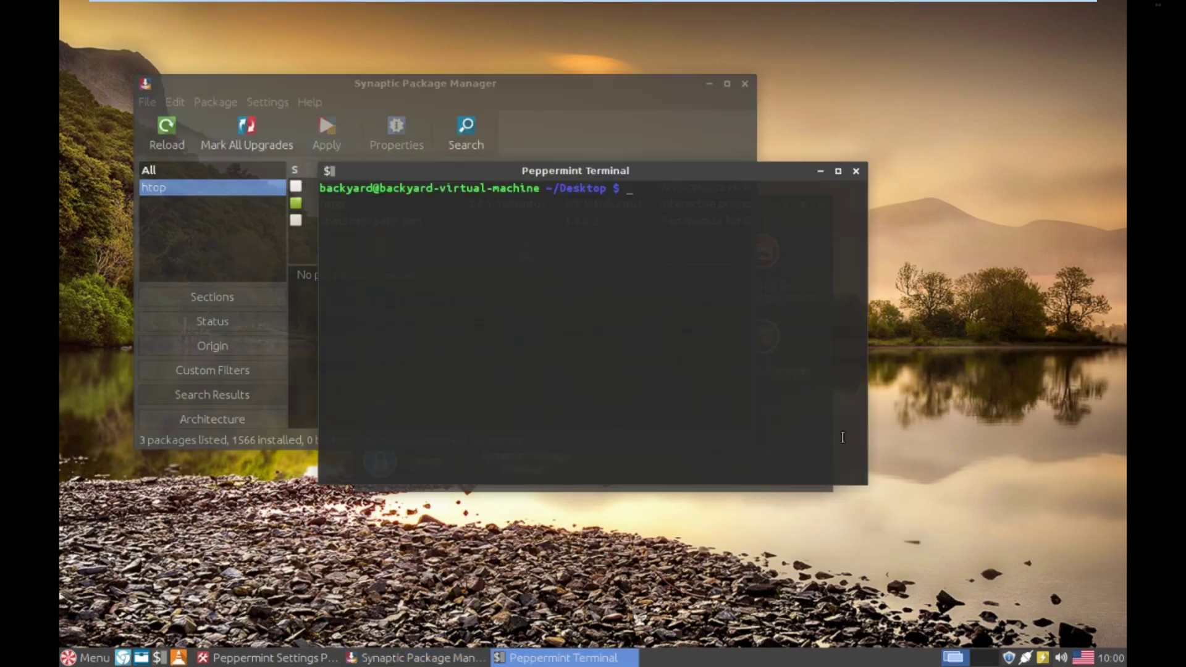
type("htop")
key("Return")
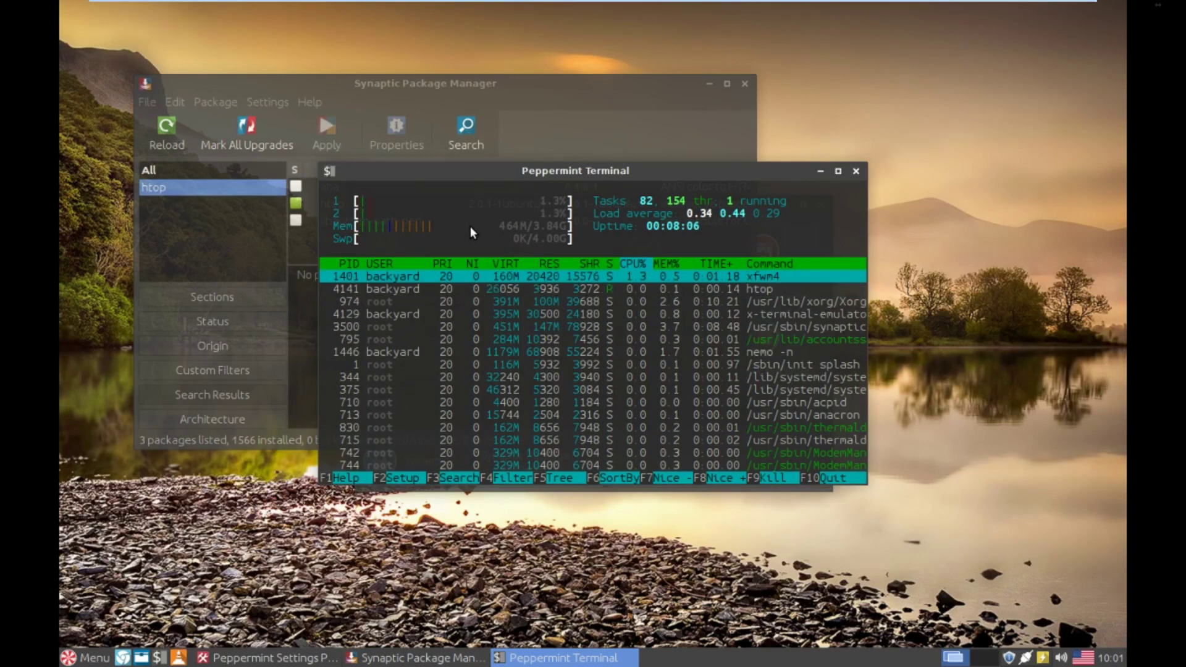
Bring Synaptic to the front and search its packages for obs-studio, finding none
left_click(591, 142)
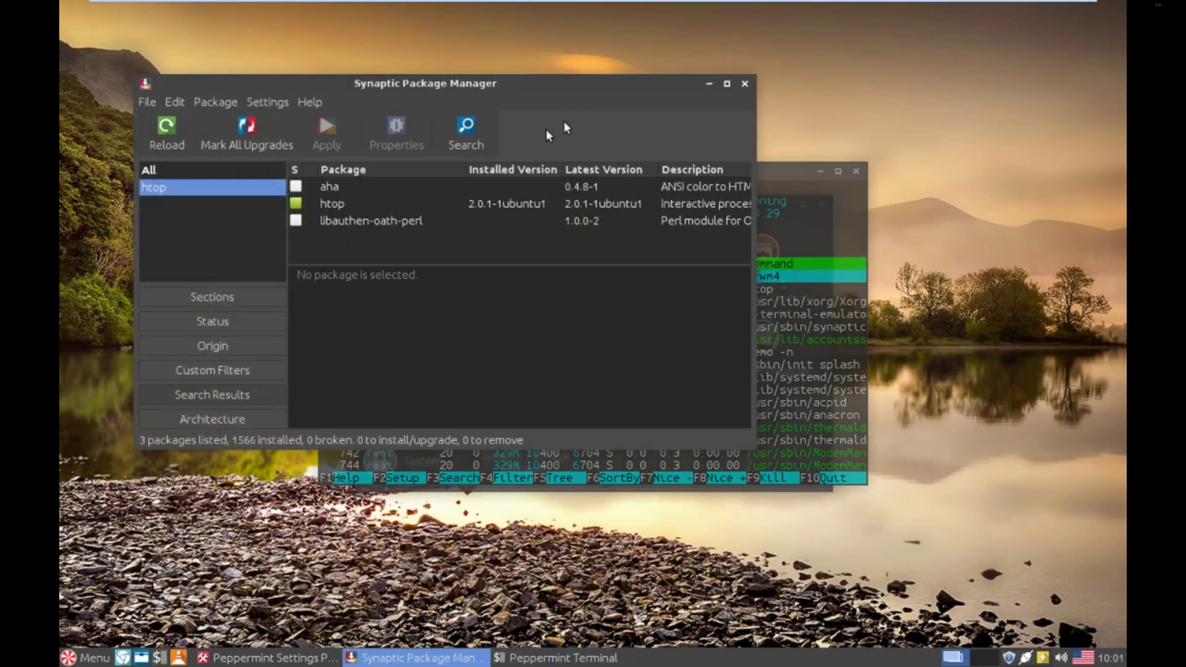
left_click(451, 129)
type("obs-studo")
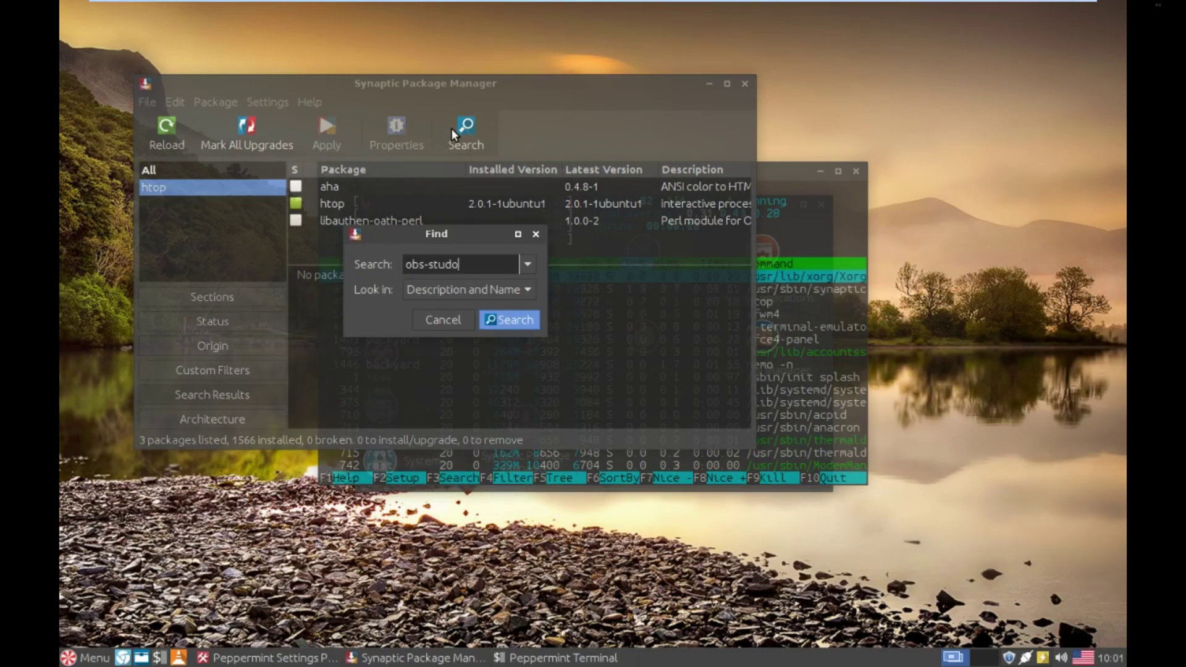
key("Return")
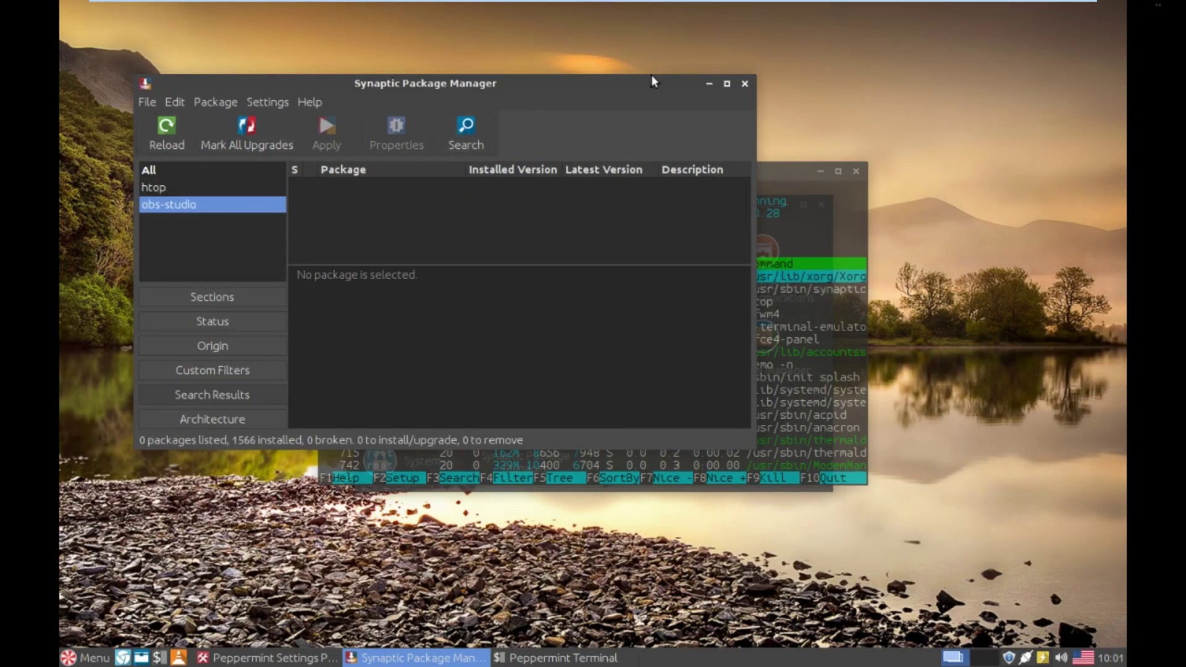
Close Synaptic, launch VLC from the menu, accept its privacy policy and show its About box
left_click(737, 90)
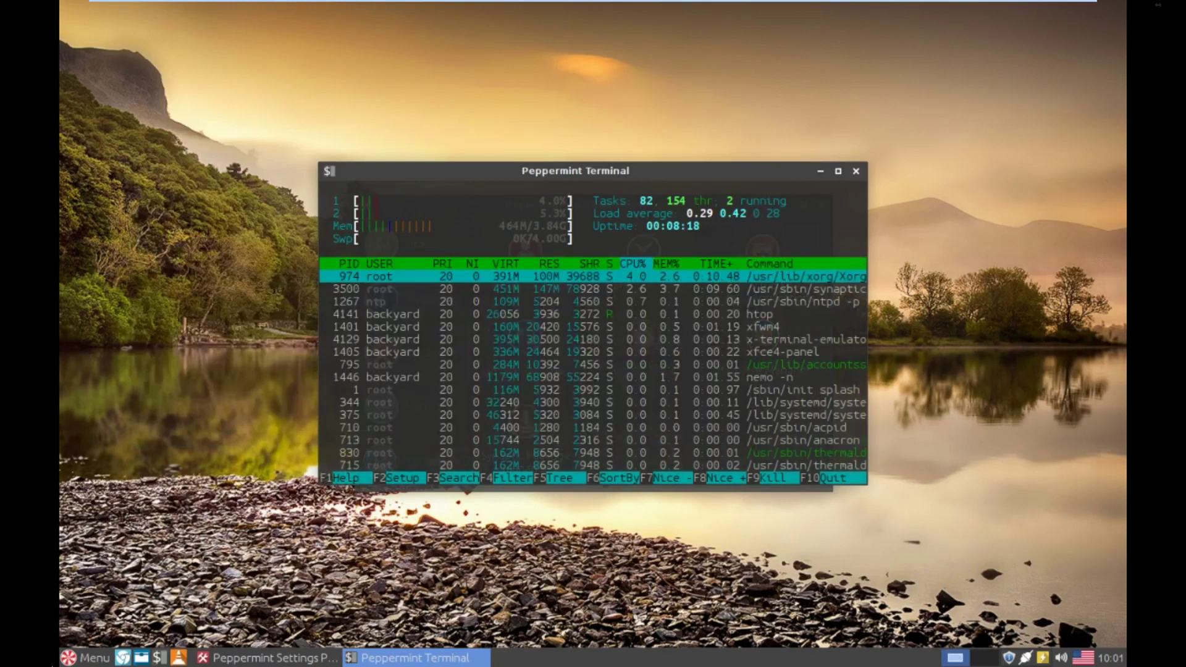
left_click(92, 658)
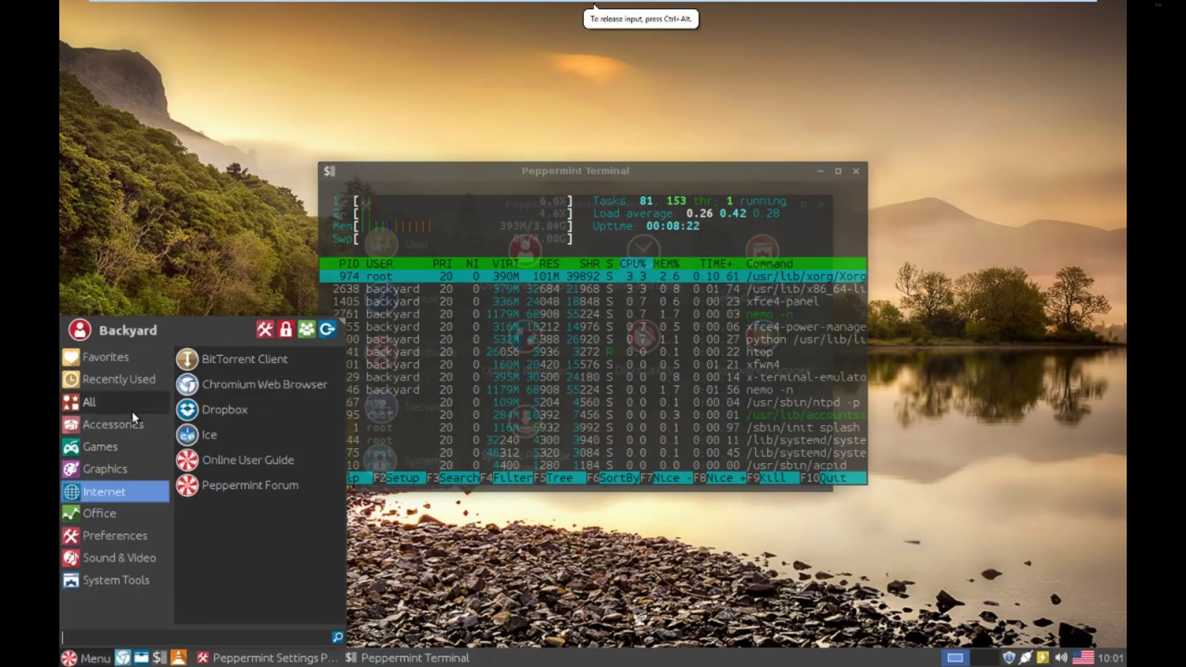
mouse_move(118, 557)
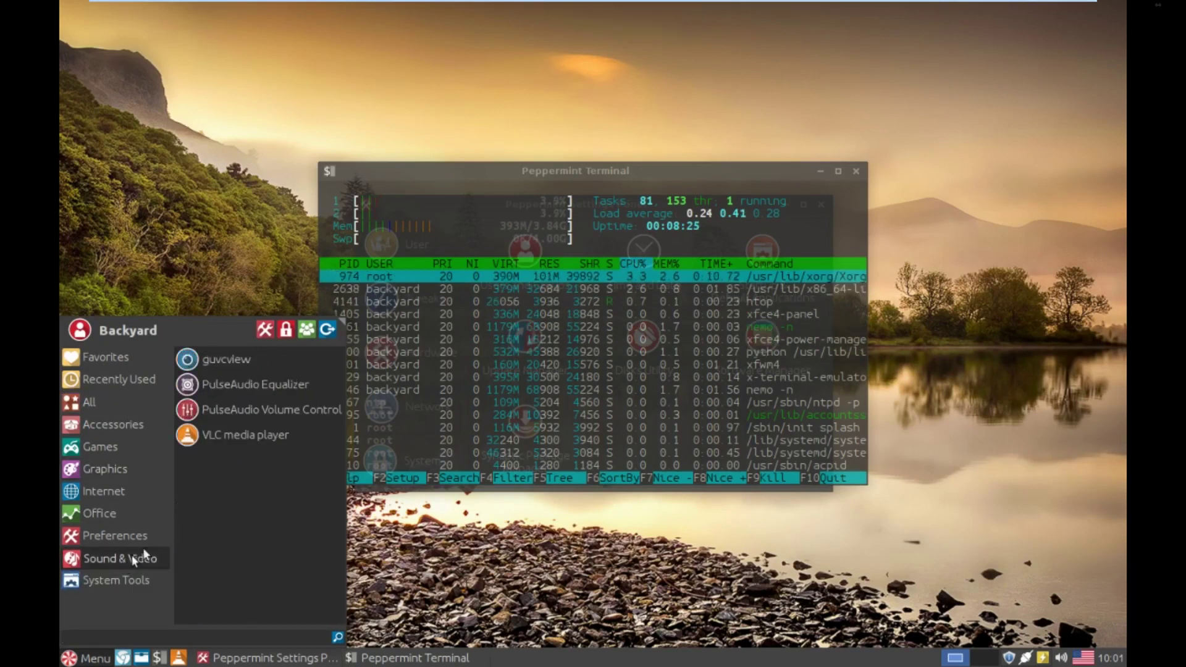
left_click(251, 436)
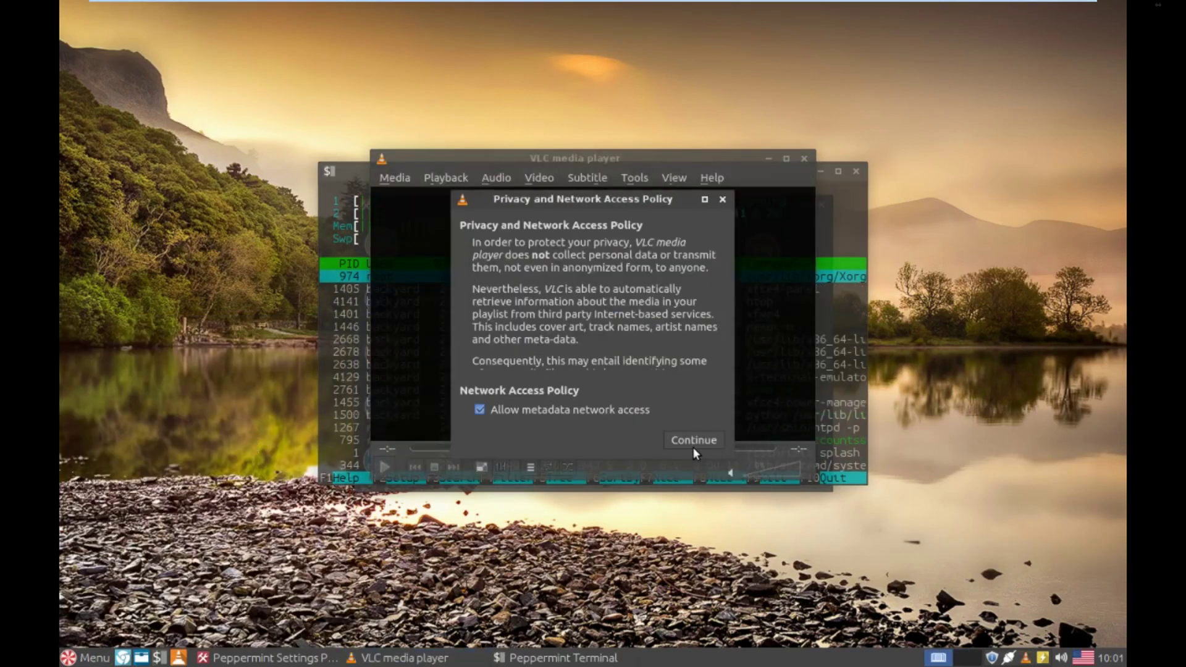
left_click(694, 441)
left_click(716, 186)
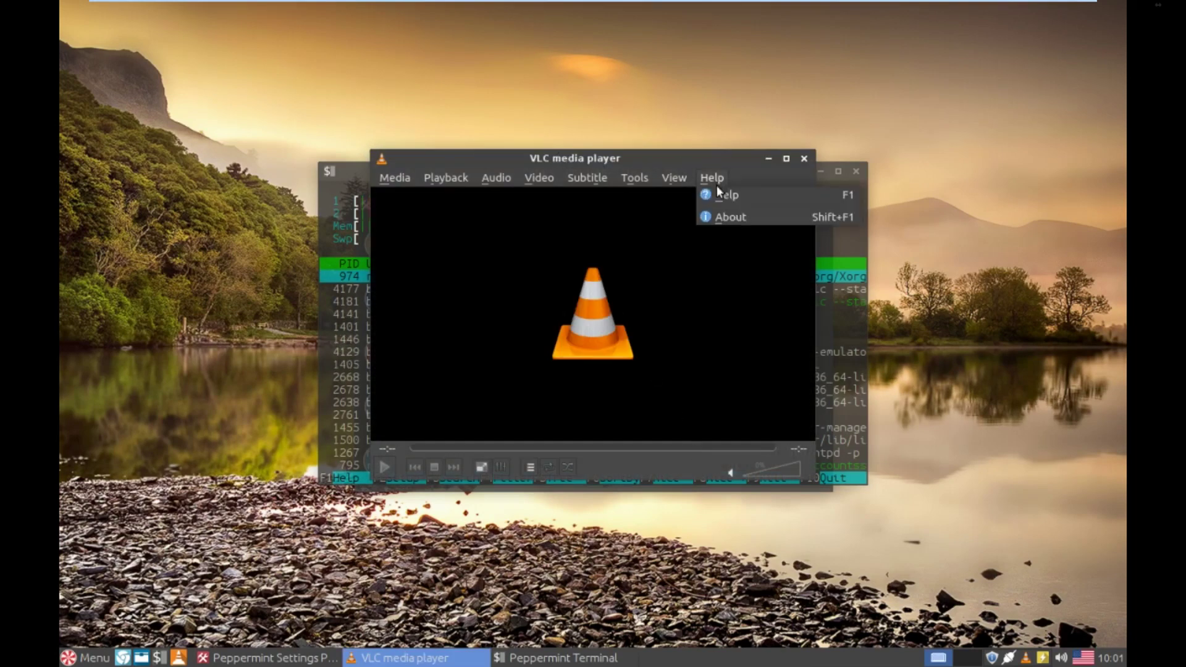
left_click(732, 222)
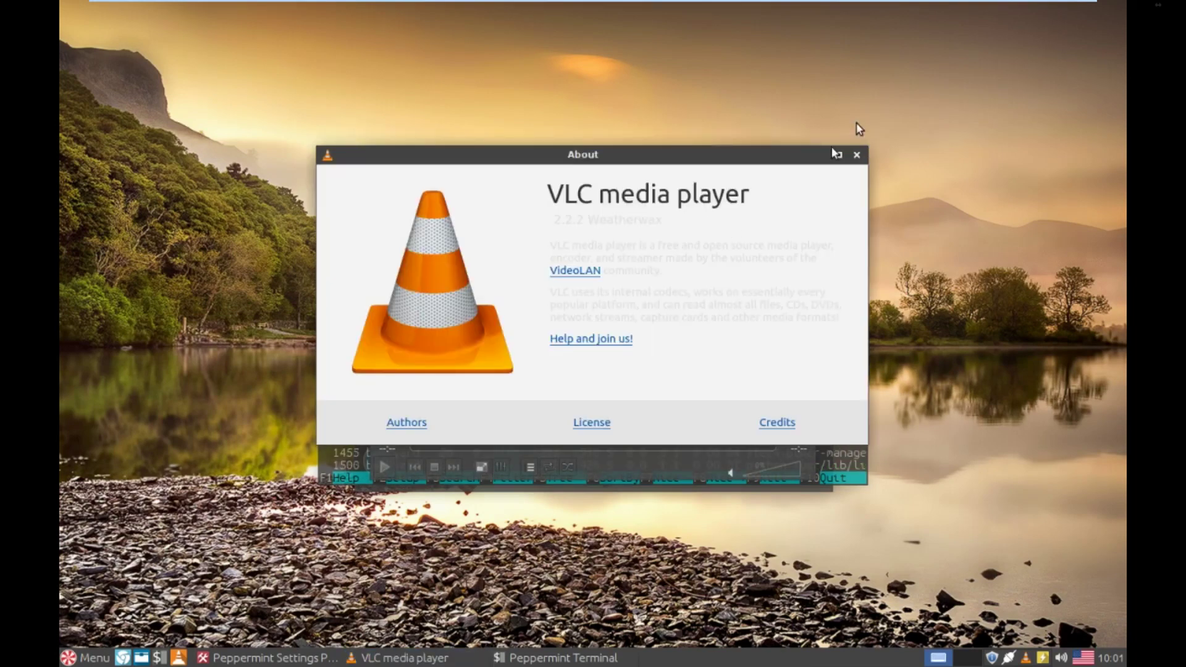
Close the About box and VLC, then close the htop terminal, confirming despite running processes
left_click(860, 159)
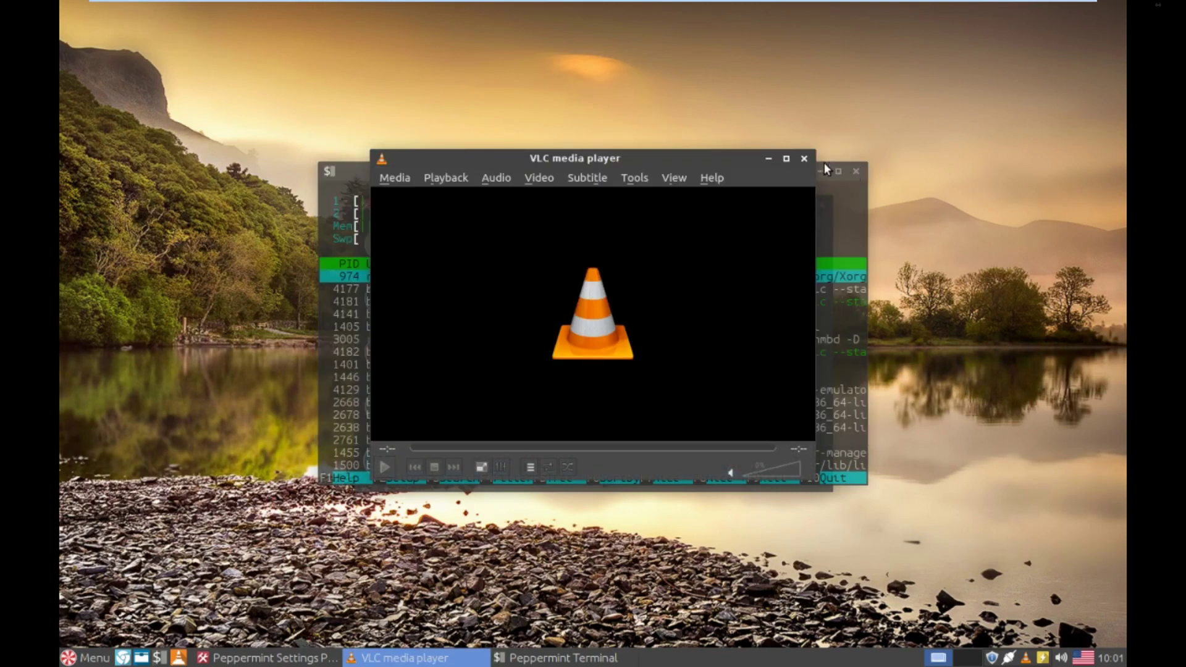
left_click(808, 158)
left_click(863, 174)
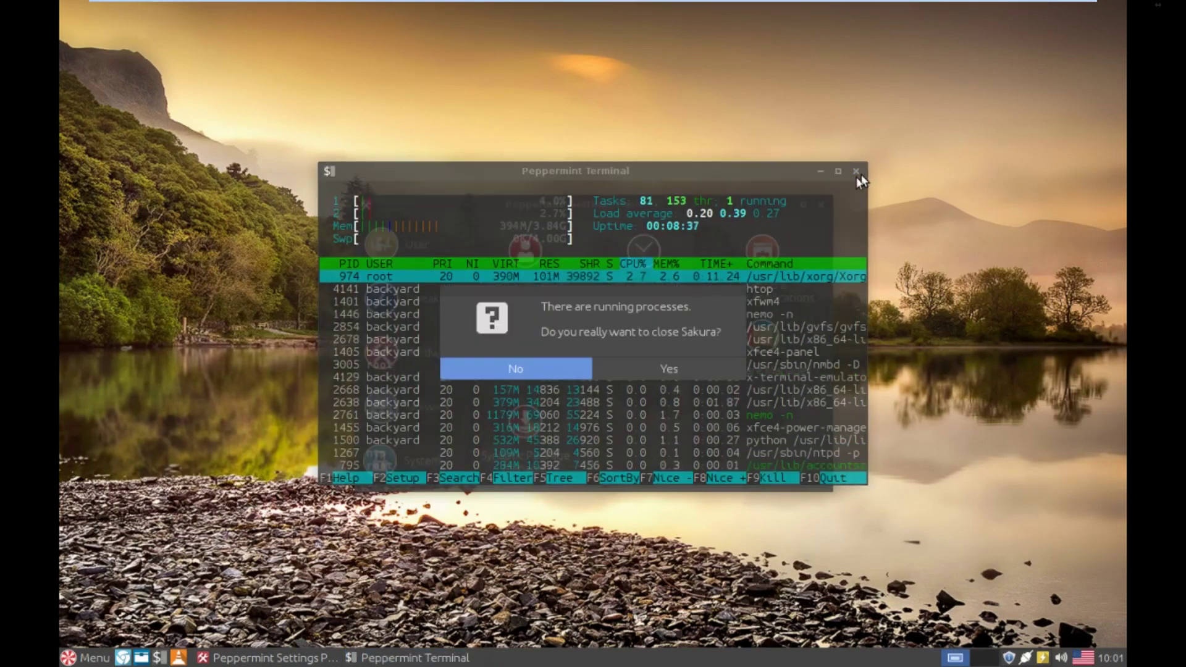
left_click(669, 375)
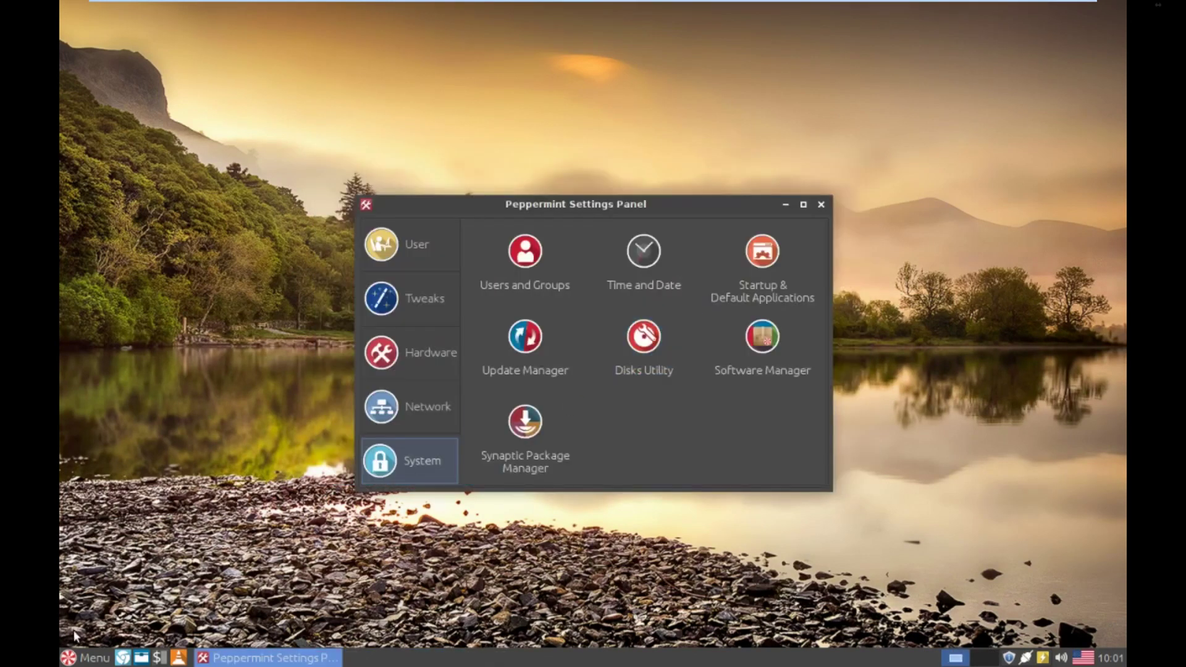
Close the Settings Panel and launch Chromium Web Browser from the menu's Internet category
left_click(821, 205)
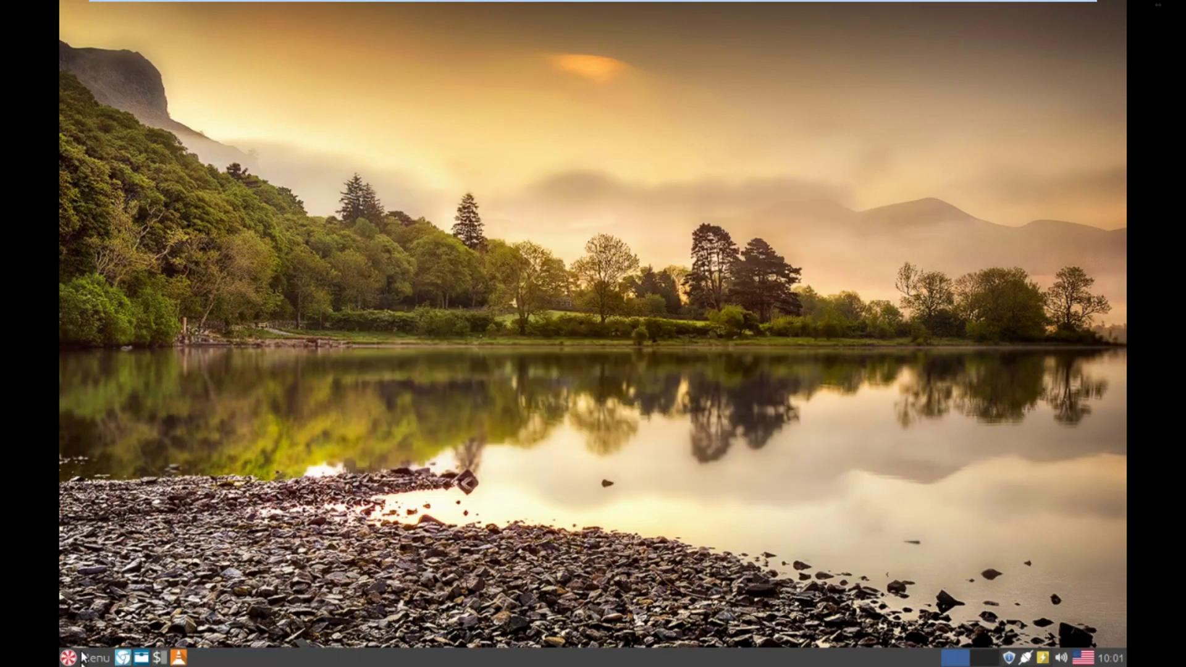
left_click(86, 657)
left_click(101, 425)
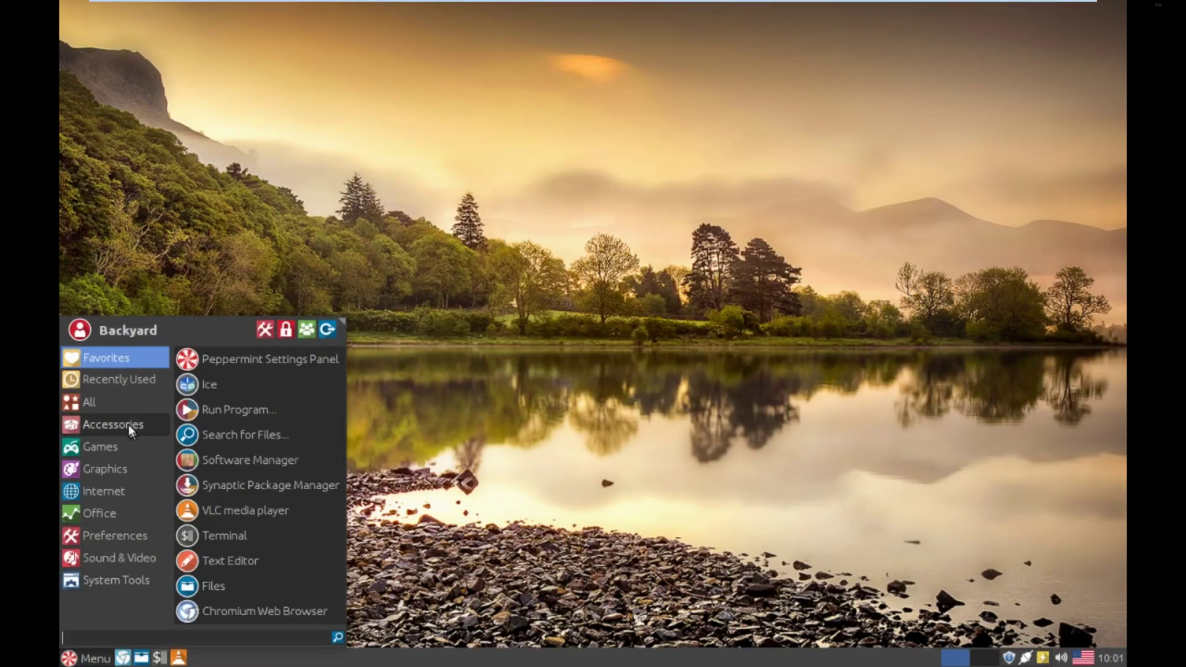
left_click(104, 491)
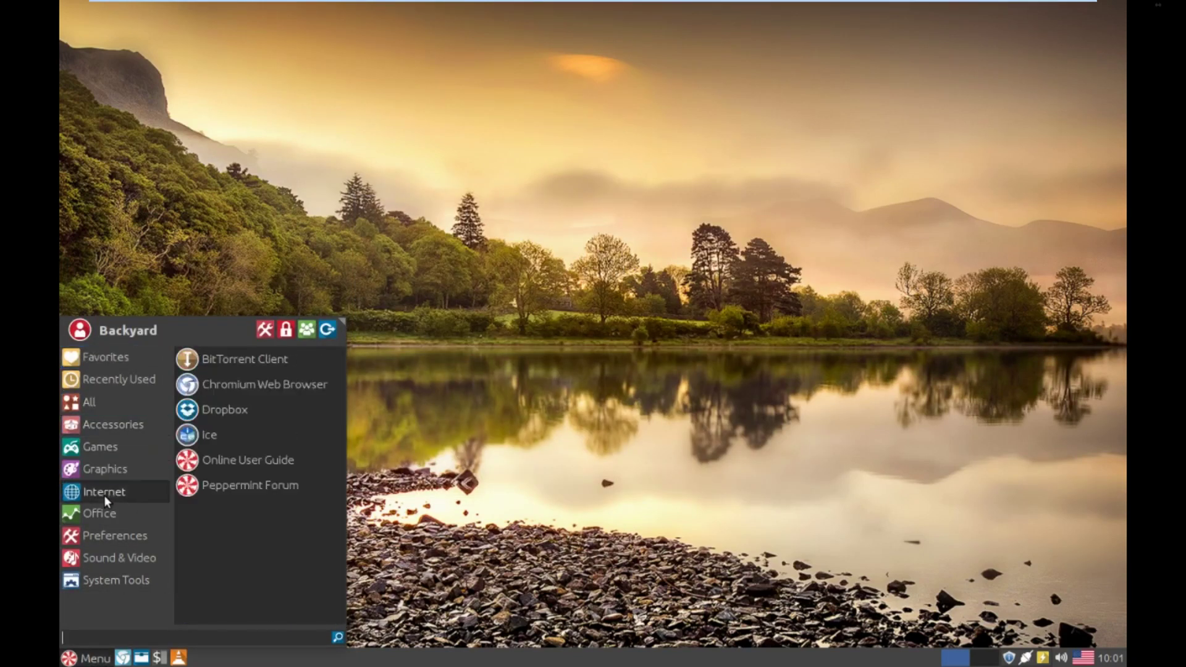
left_click(280, 393)
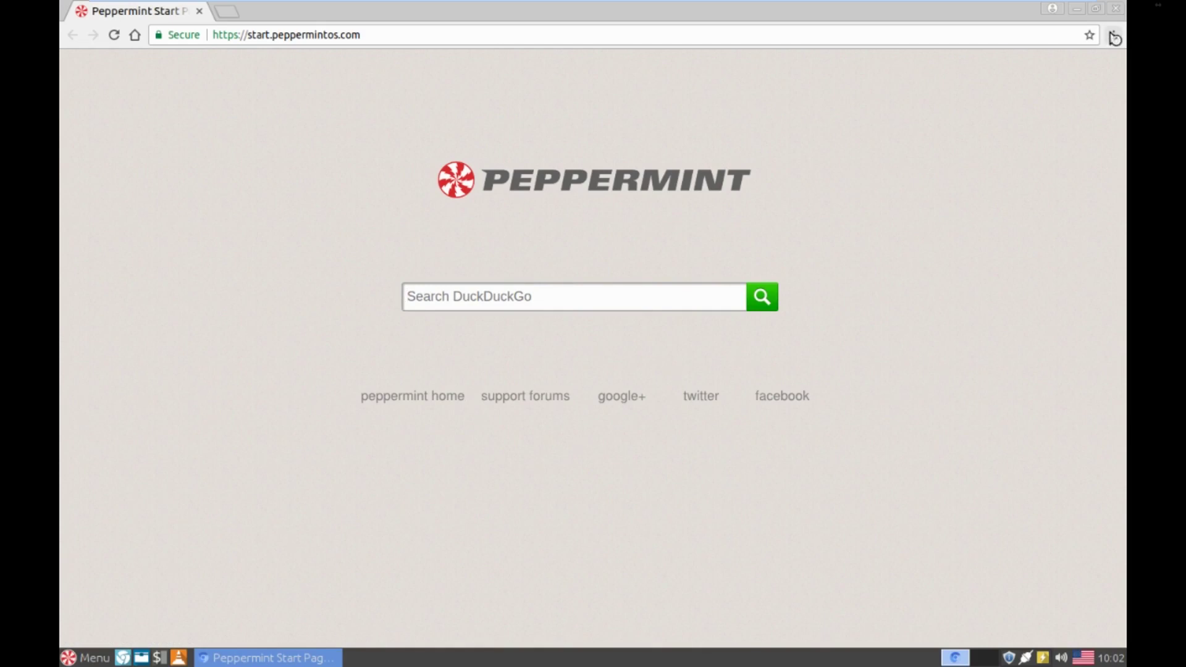
View About Chromium showing version 61.0.3163.100, then close the Settings tab and the browser
left_click(1115, 37)
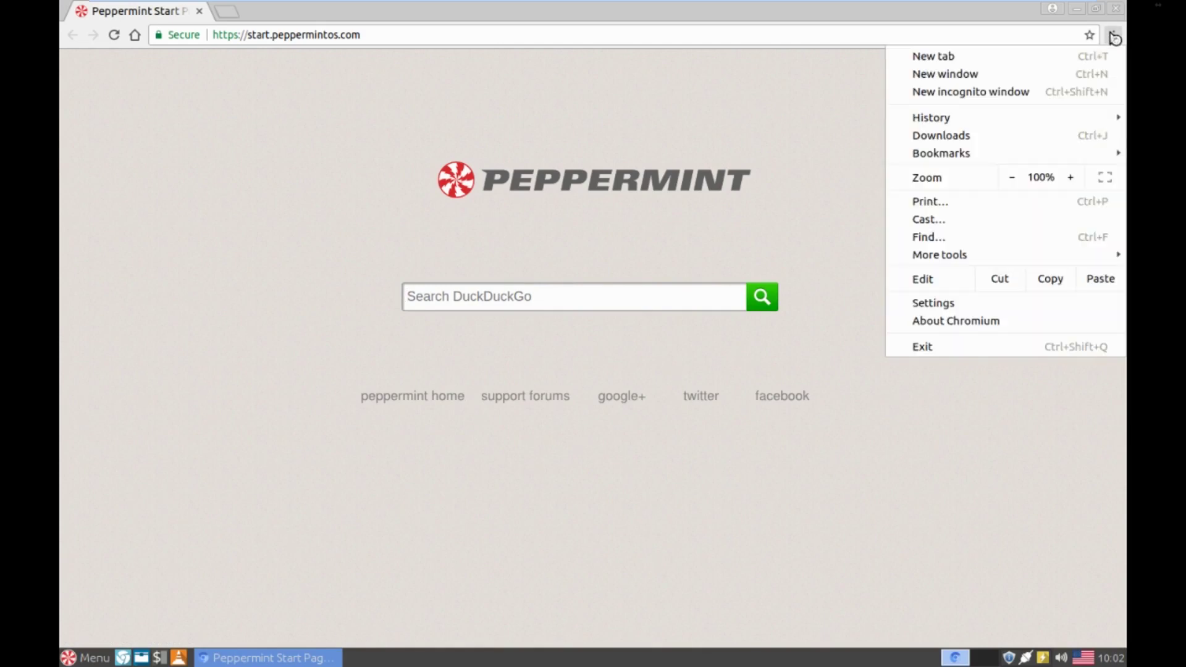
left_click(948, 323)
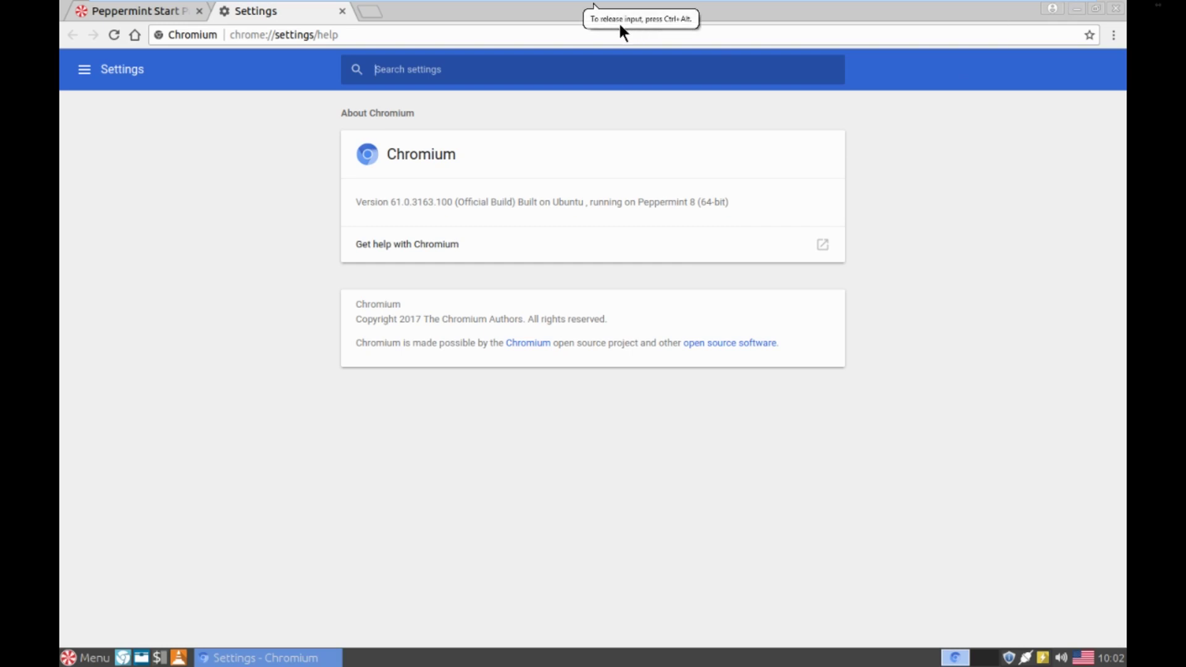
left_click(342, 11)
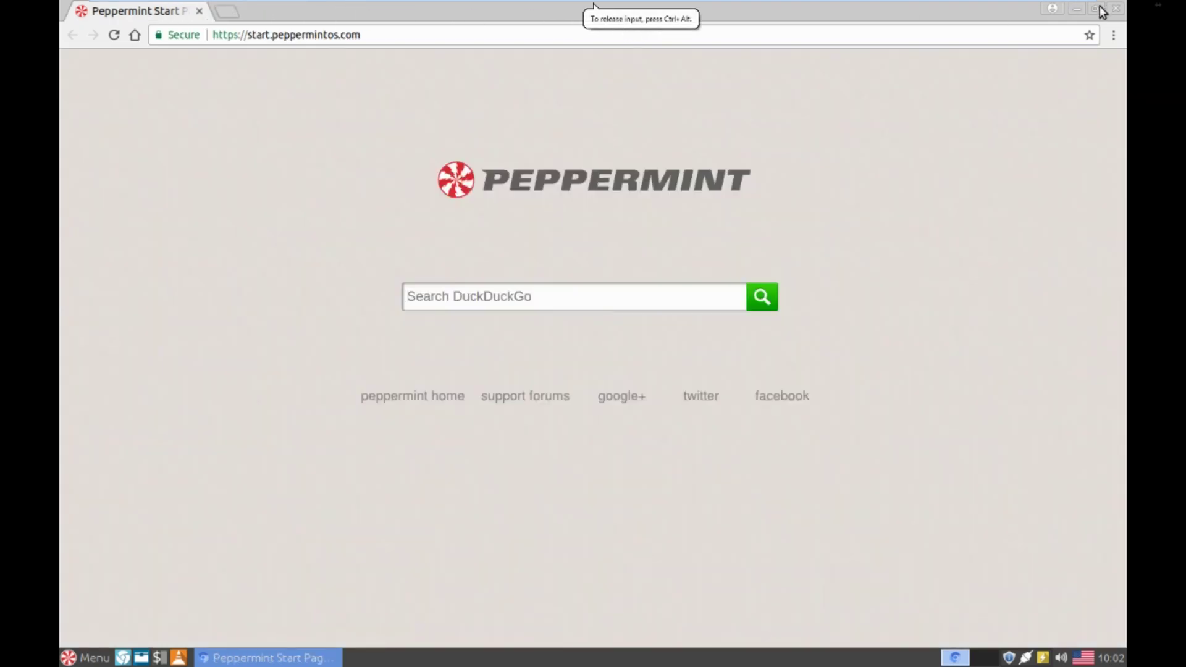
left_click(1114, 10)
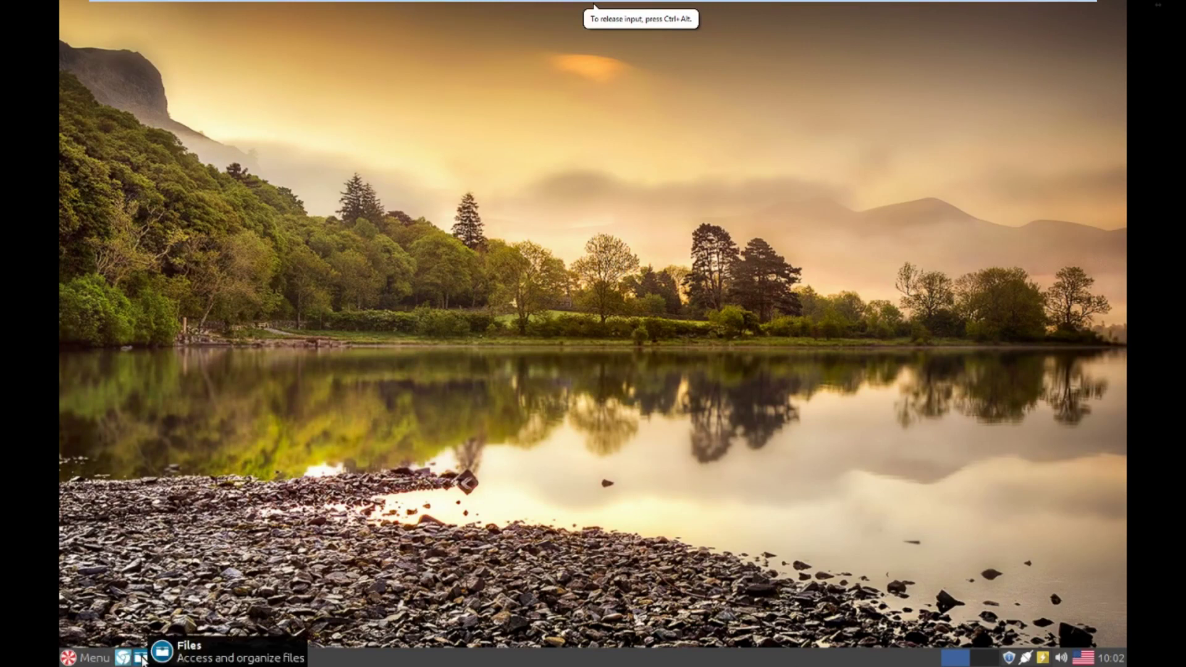
Browse from home to the file-system root and into the etc folder in Nemo
left_click(142, 657)
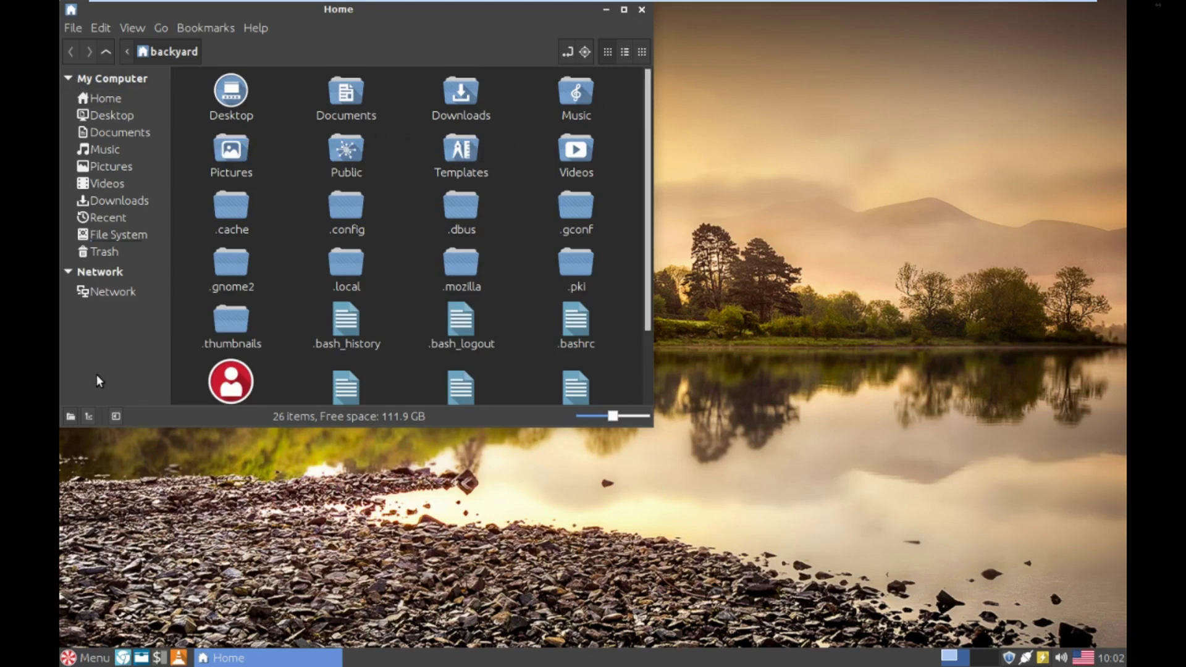
left_click(104, 235)
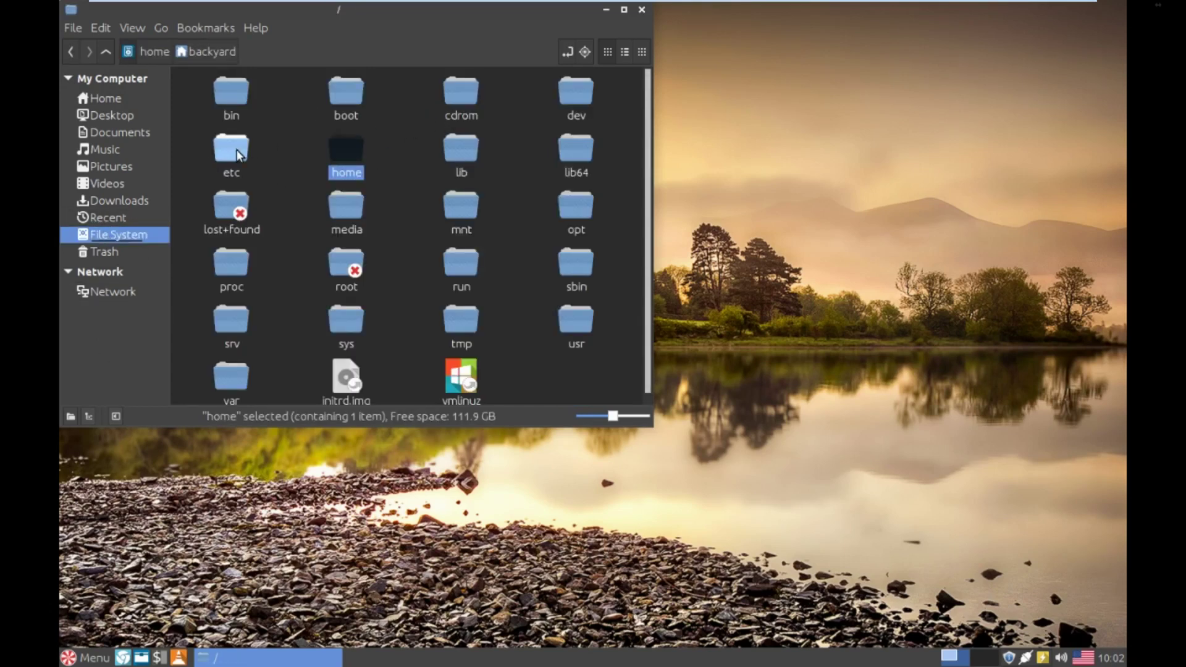
double_click(234, 149)
scroll(388, 153, "down", 3)
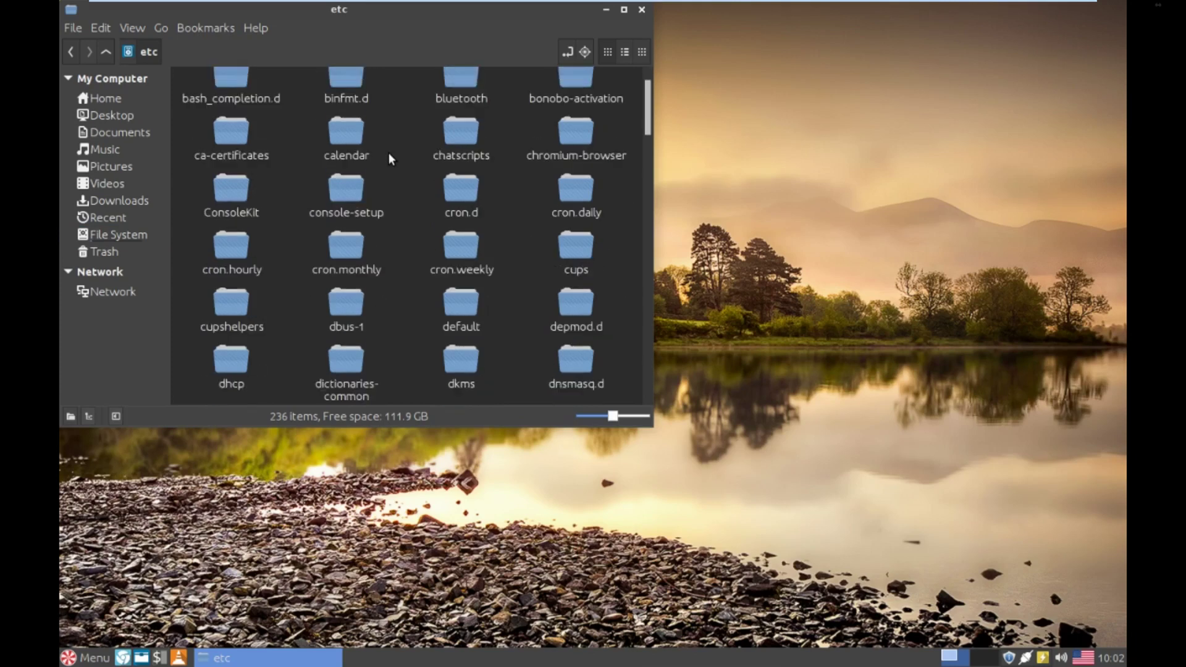
scroll(389, 153, "down", 2)
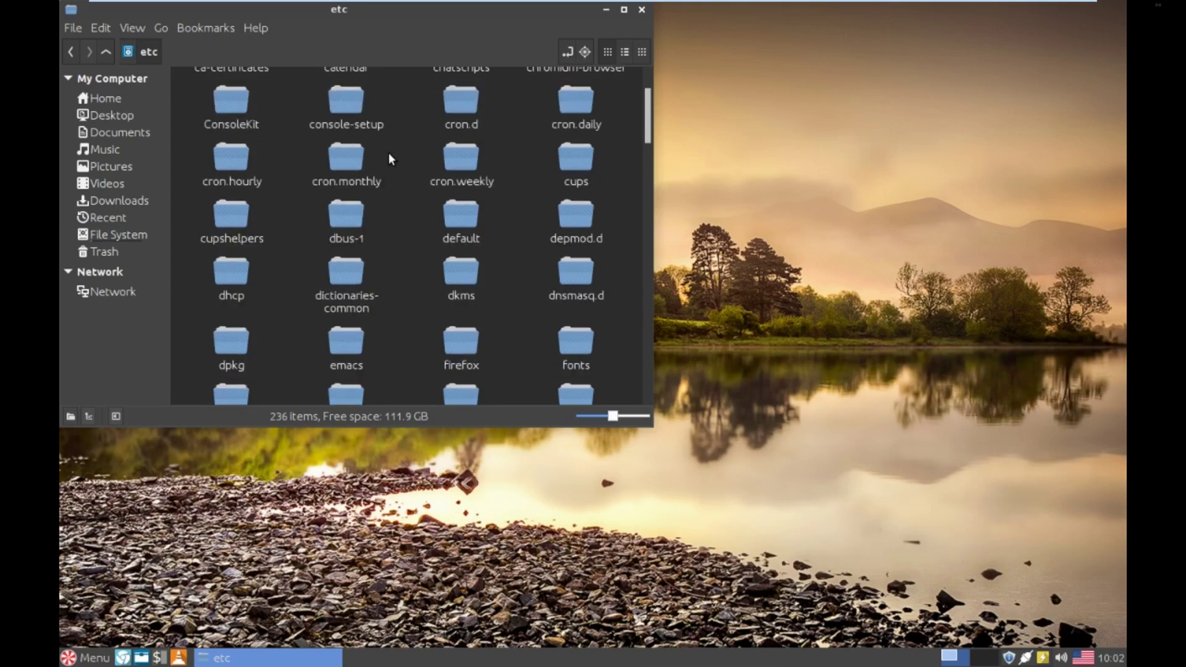
Look inside etc's default folder, return to etc, and close the file manager
double_click(455, 207)
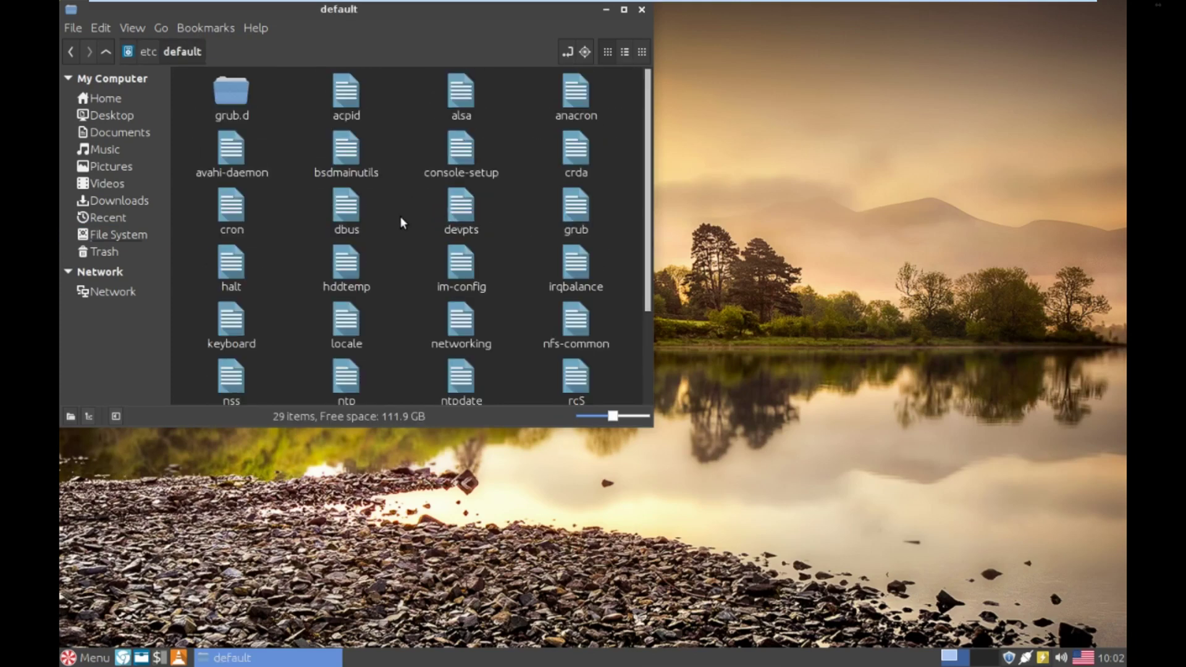
scroll(400, 219, "down", 2)
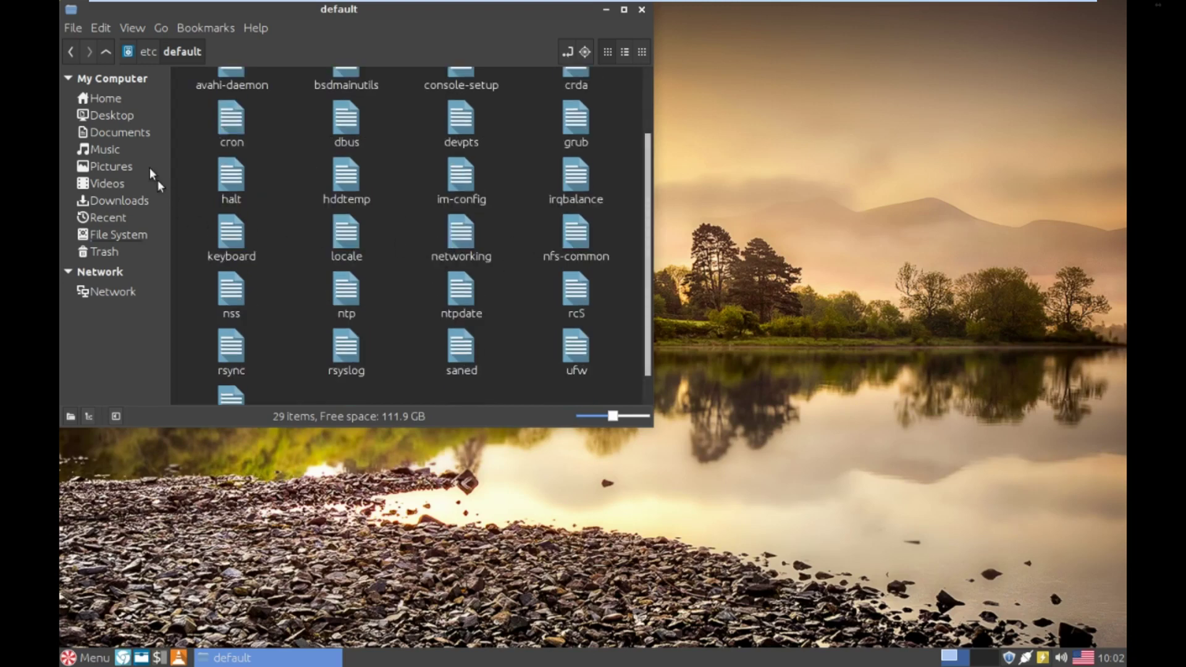
left_click(71, 51)
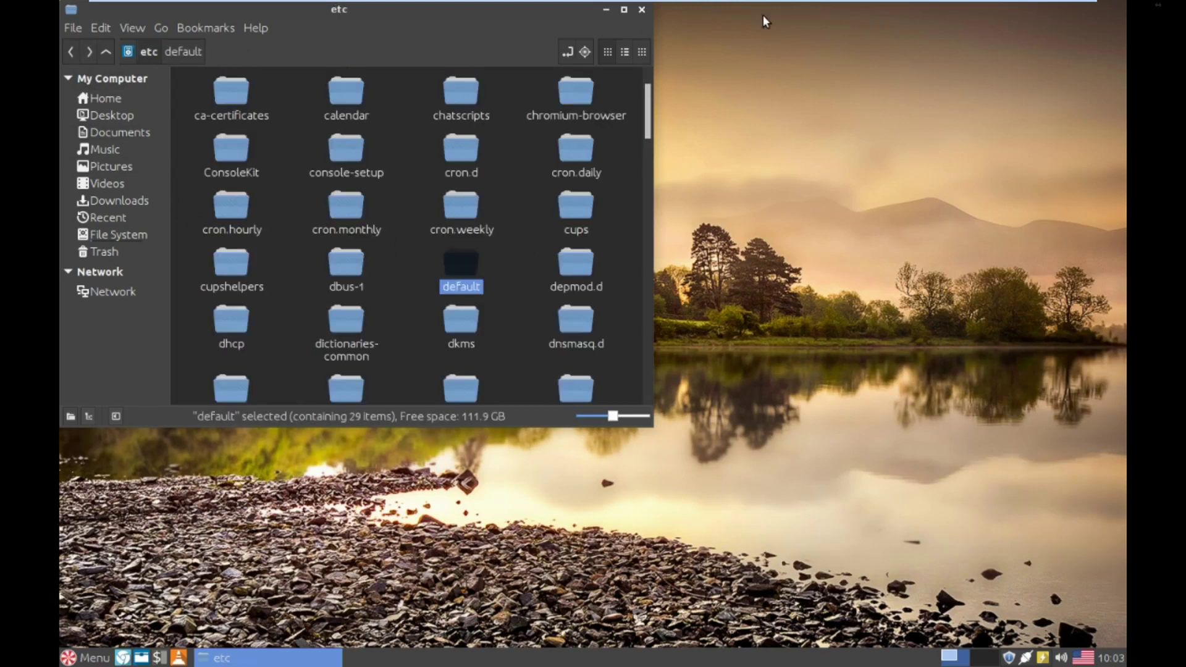
left_click(642, 10)
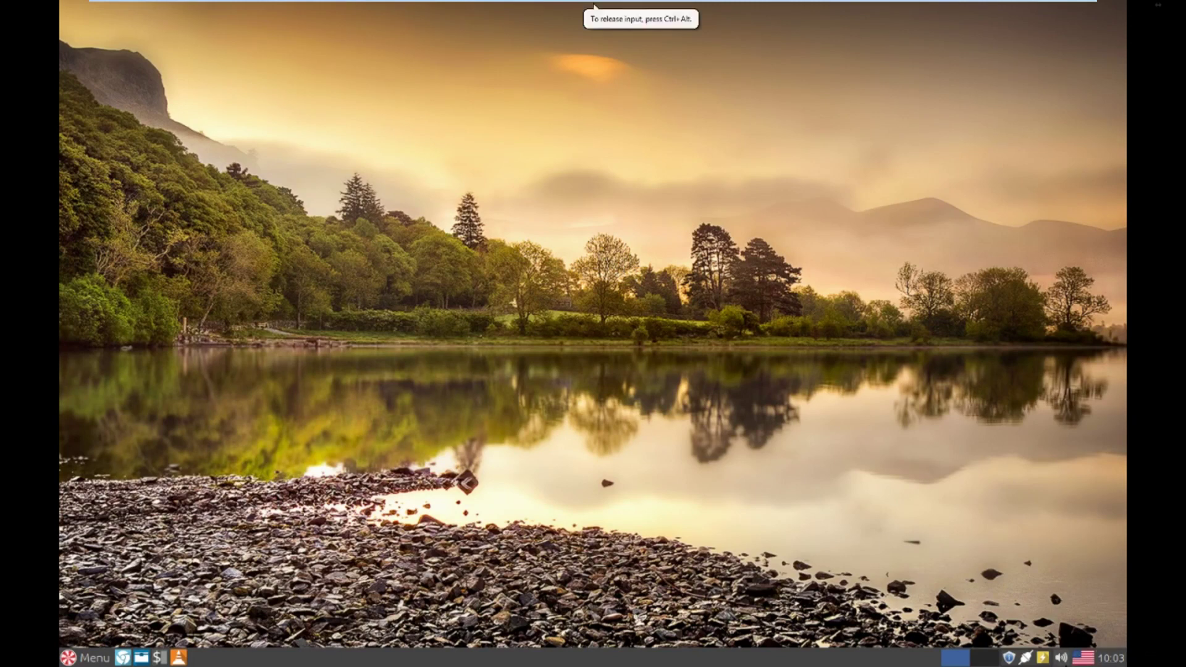
right_click(1086, 659)
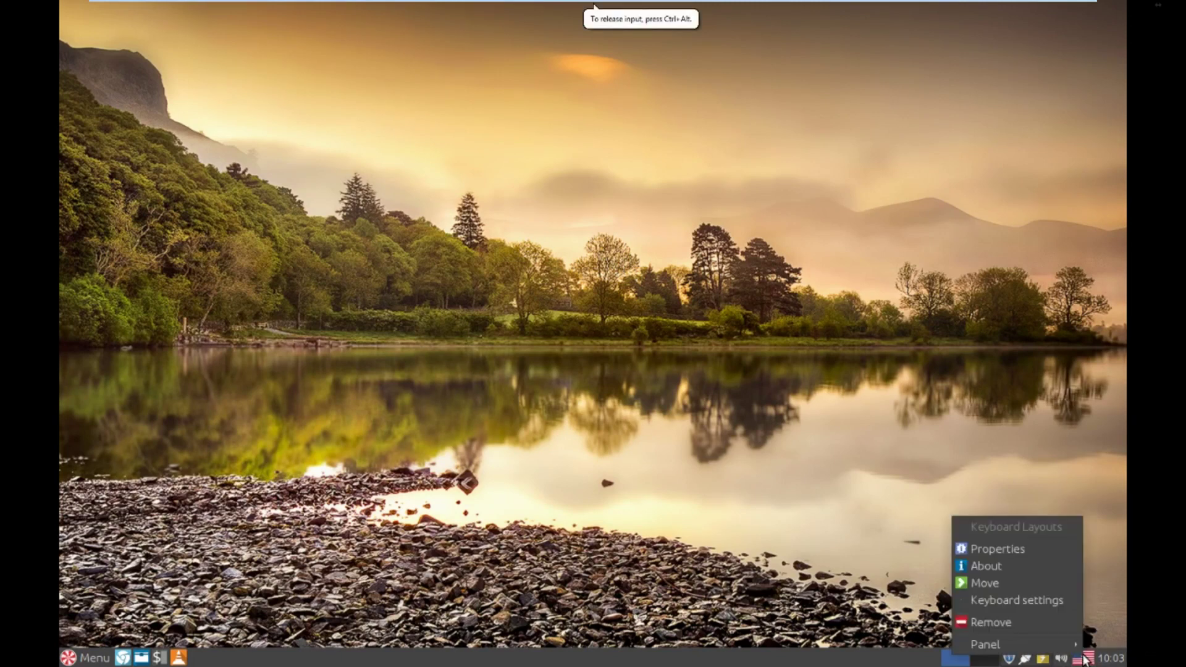
left_click(1103, 594)
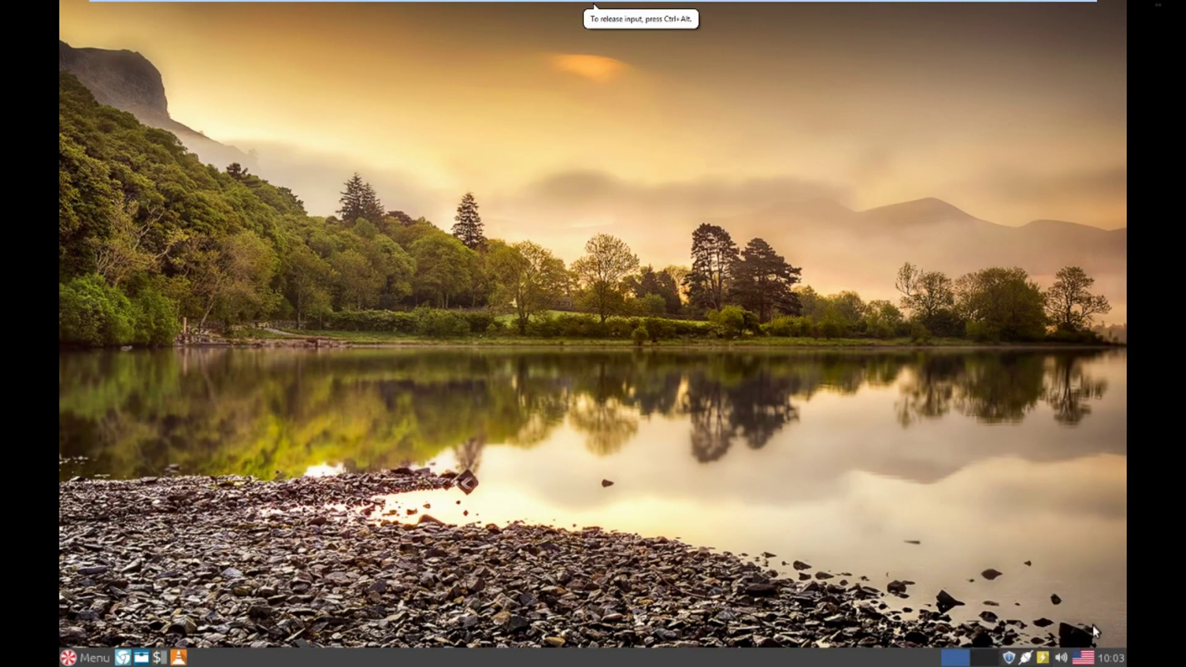
right_click(1086, 659)
left_click(1101, 591)
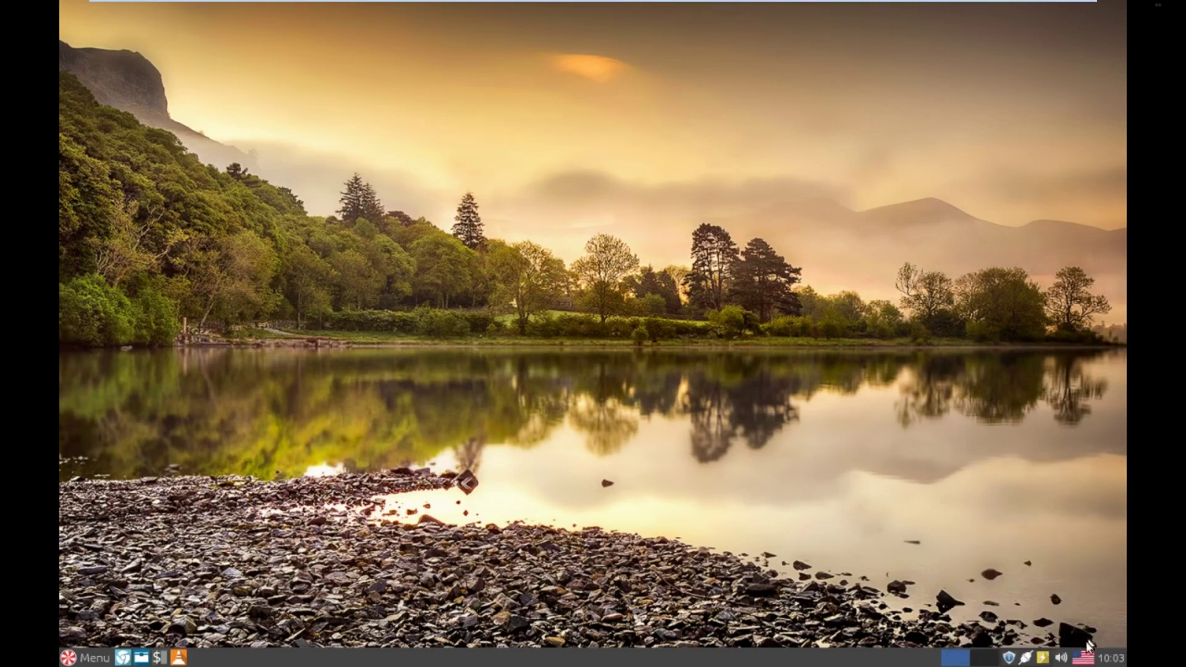
right_click(1079, 658)
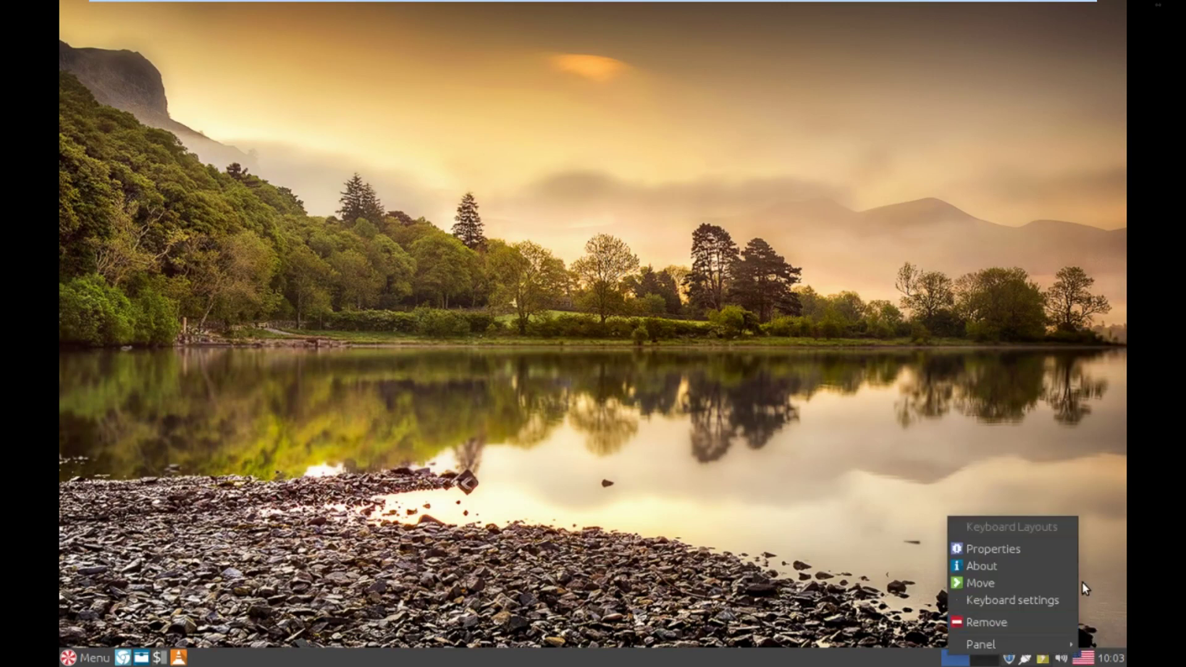
left_click(1011, 551)
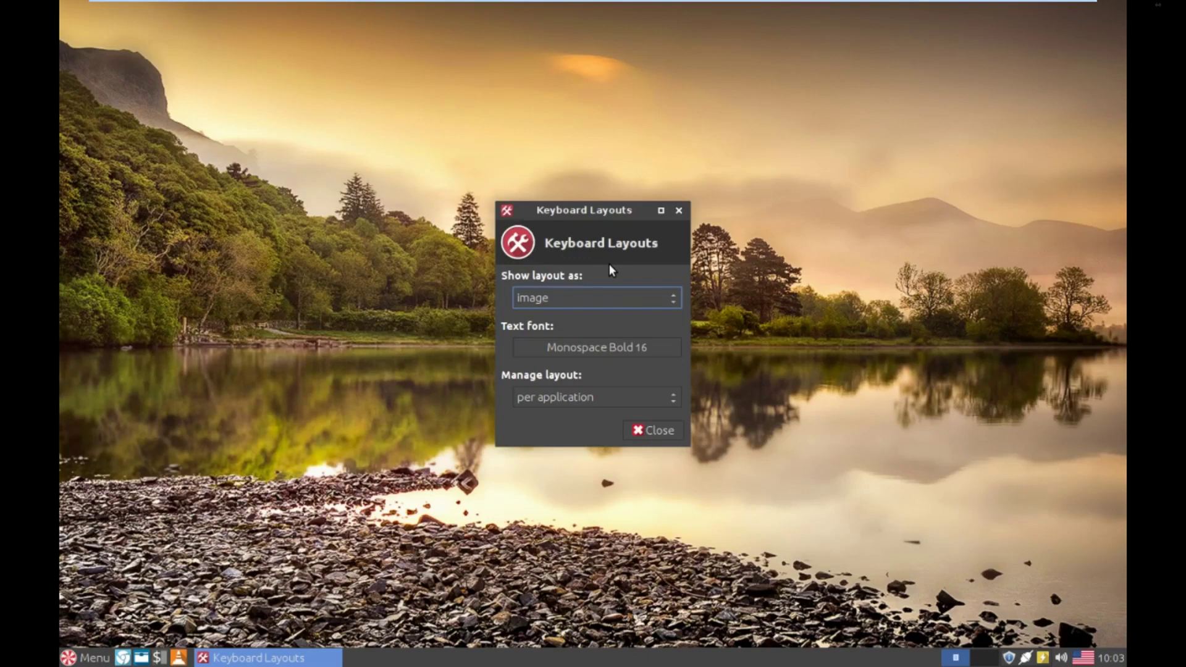
left_click(650, 430)
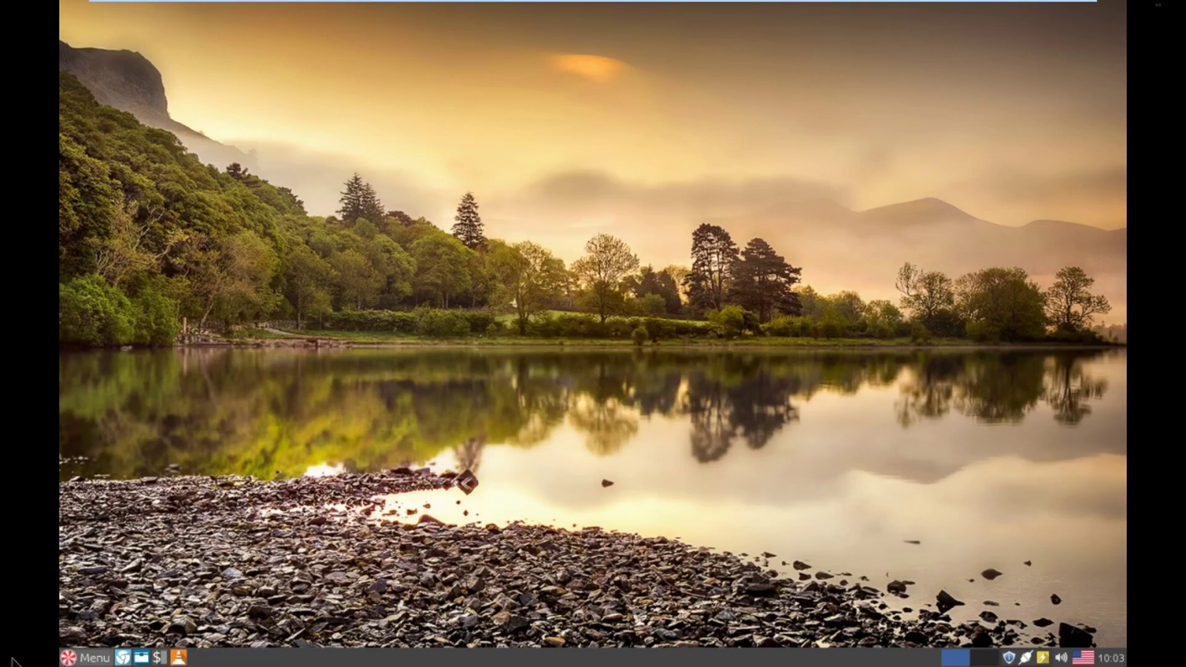
Browse the menu's System Tools, Sound & Video, Preferences, Office and Internet categories
left_click(65, 661)
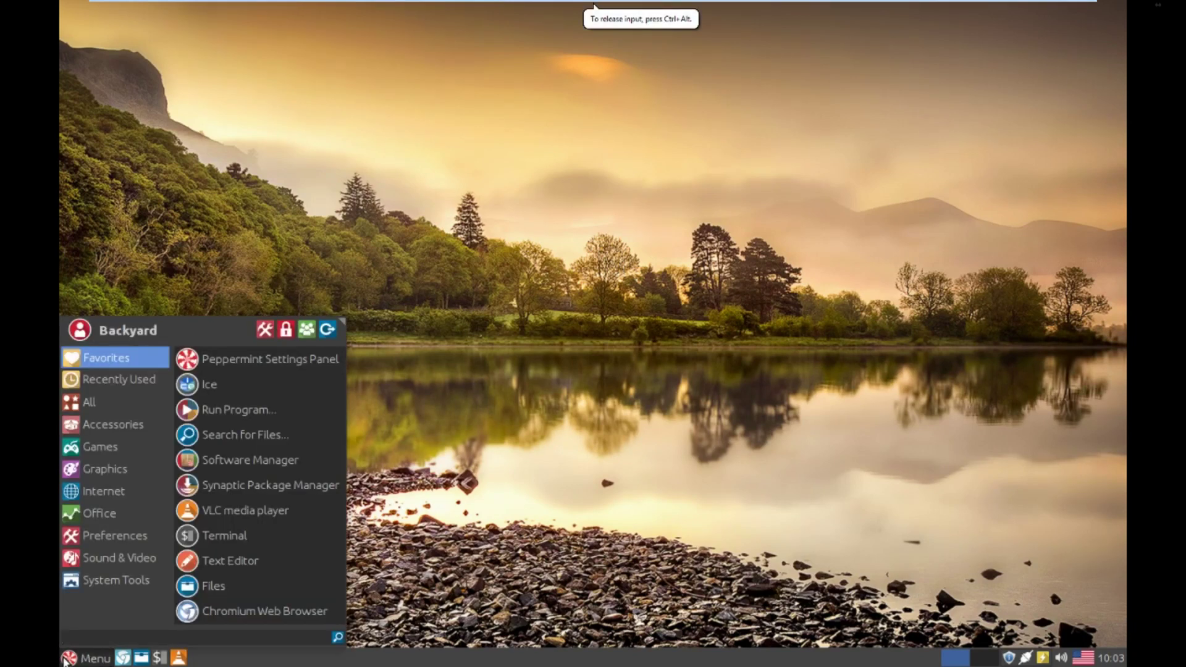
left_click(90, 580)
left_click(95, 565)
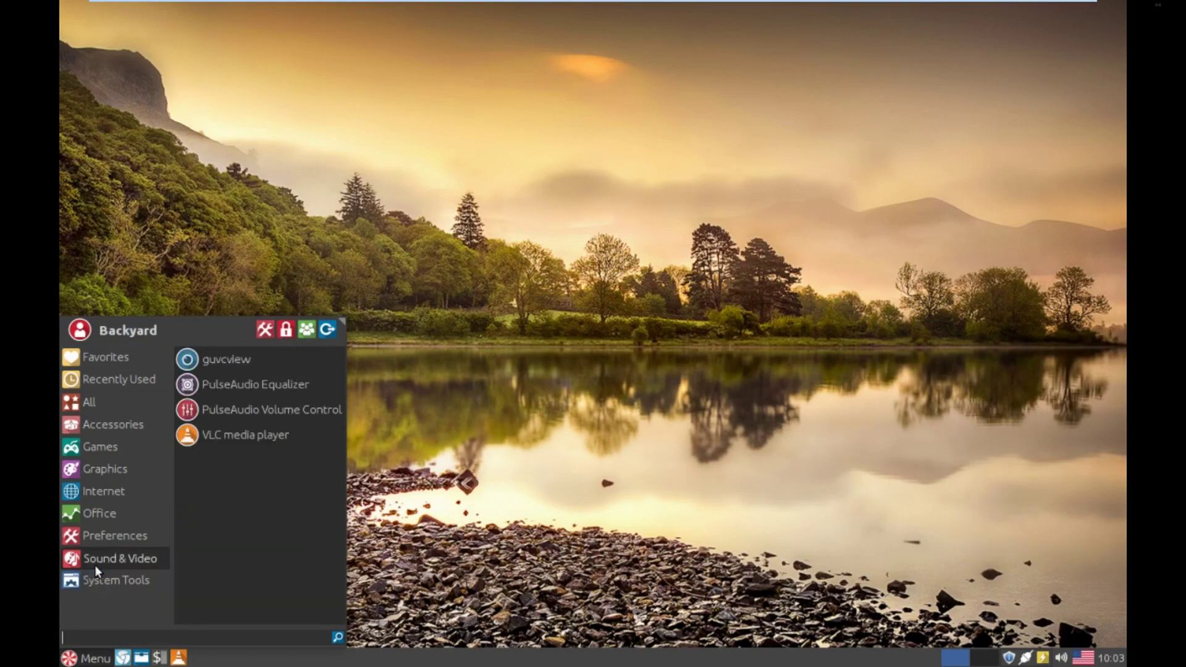
left_click(94, 539)
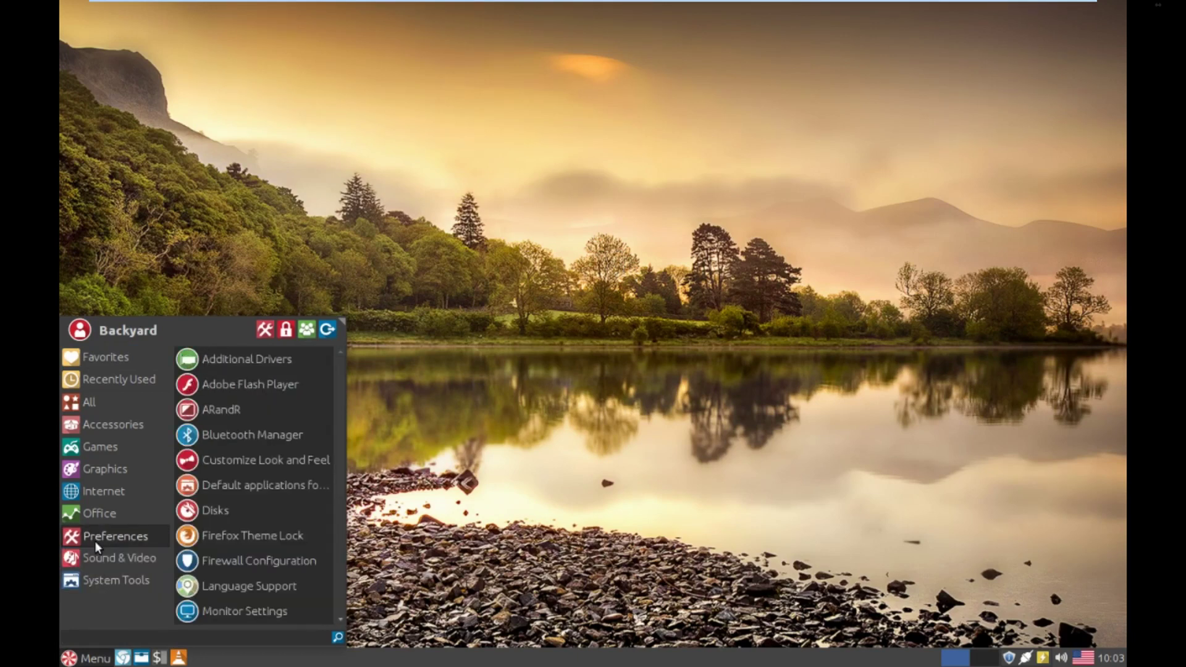
left_click(113, 514)
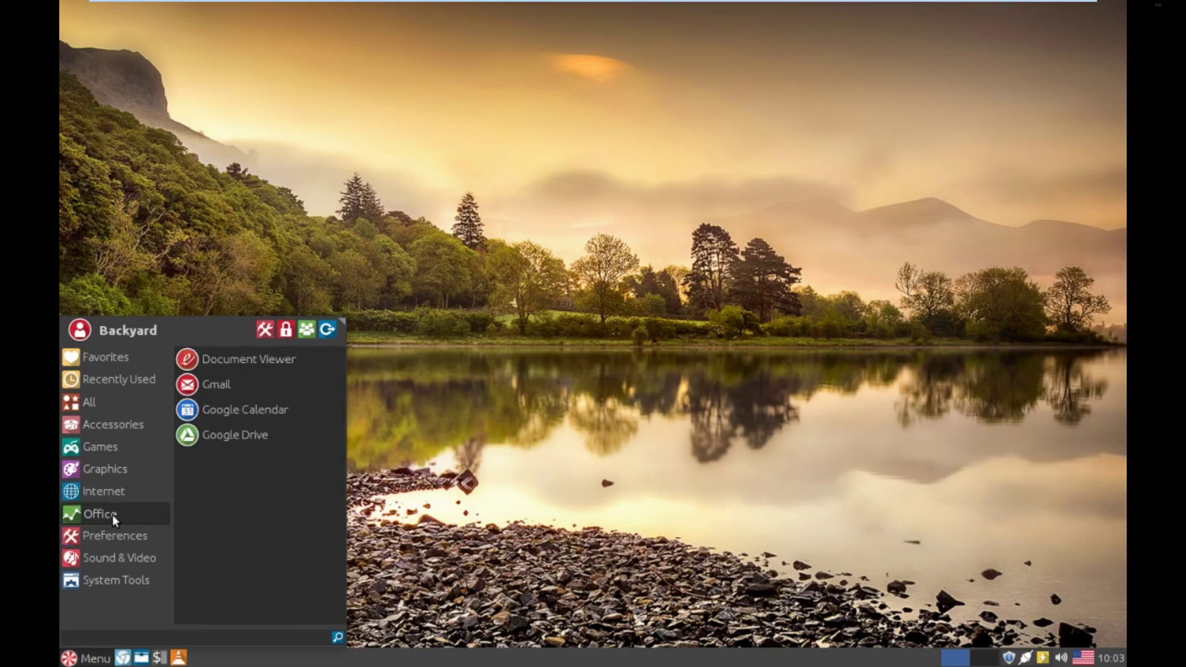
left_click(107, 492)
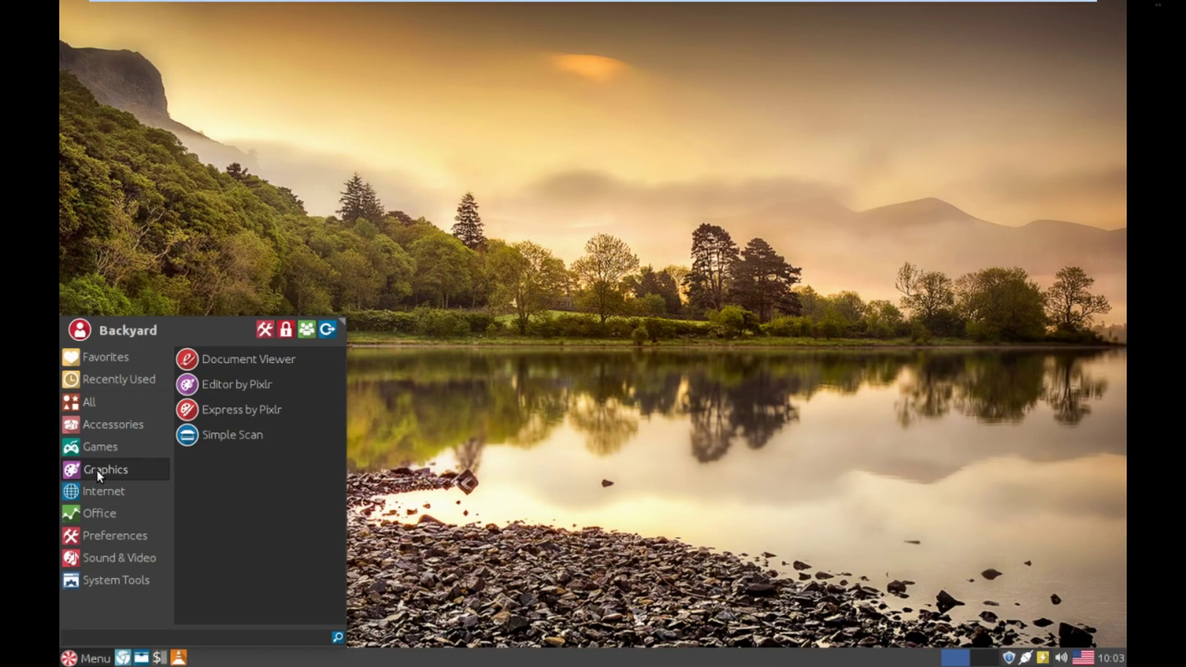
mouse_move(100, 446)
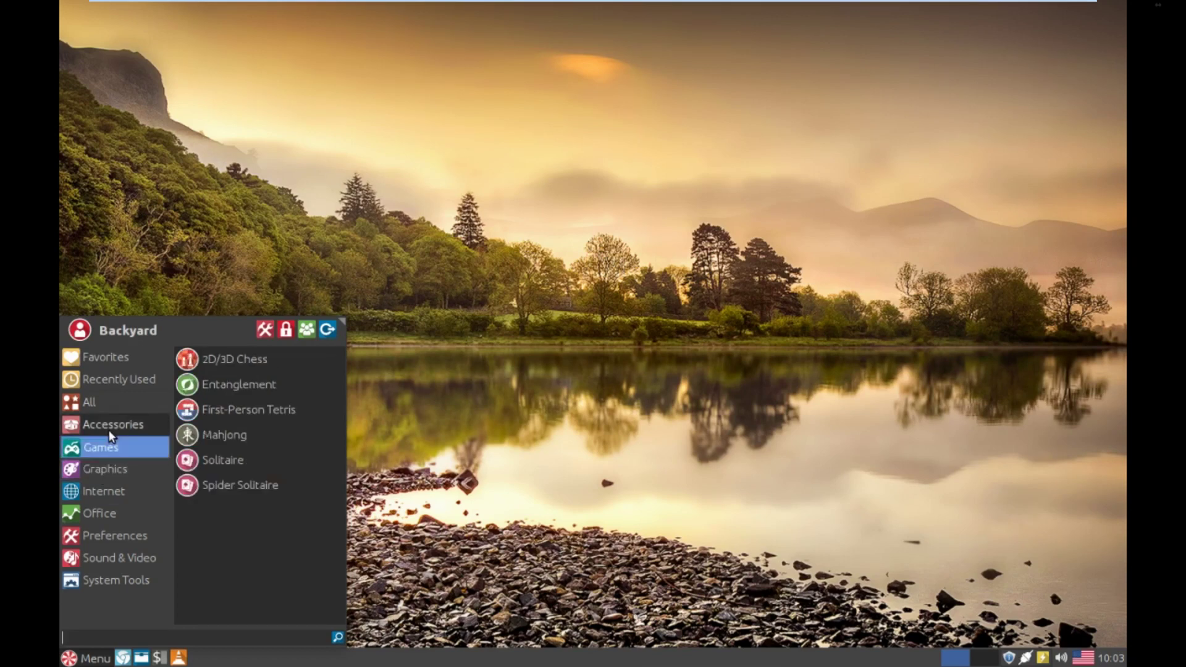
Run First-Person Tetris with outdated Flash allowed once, start a round, then close it
left_click(263, 412)
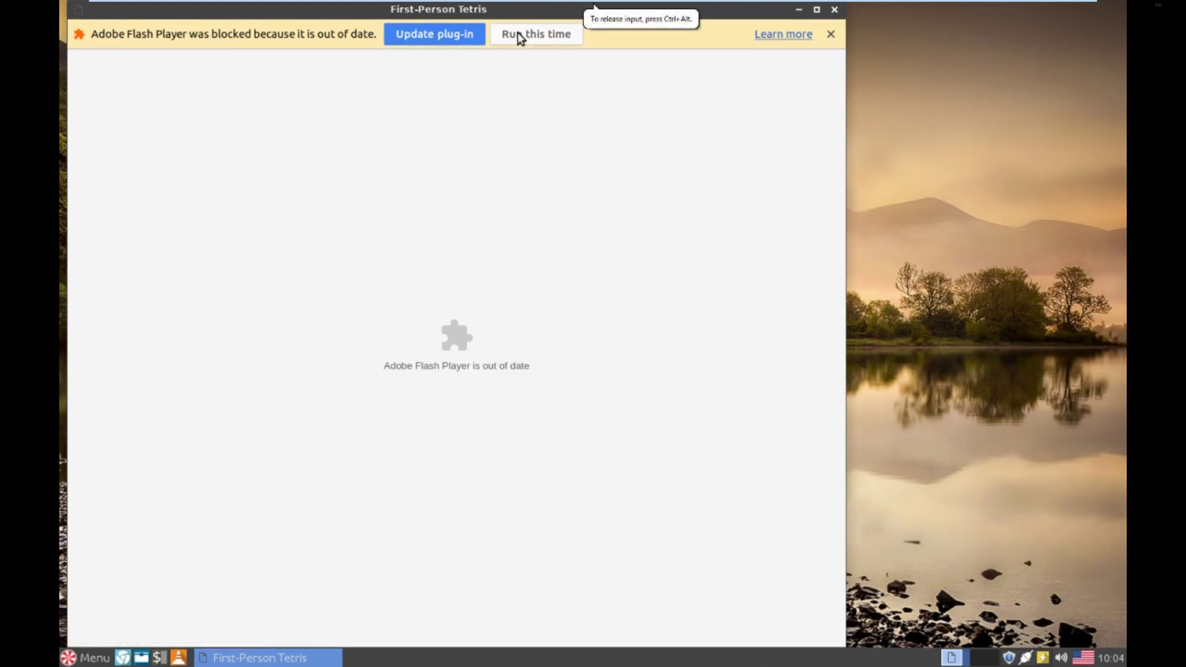
left_click(510, 35)
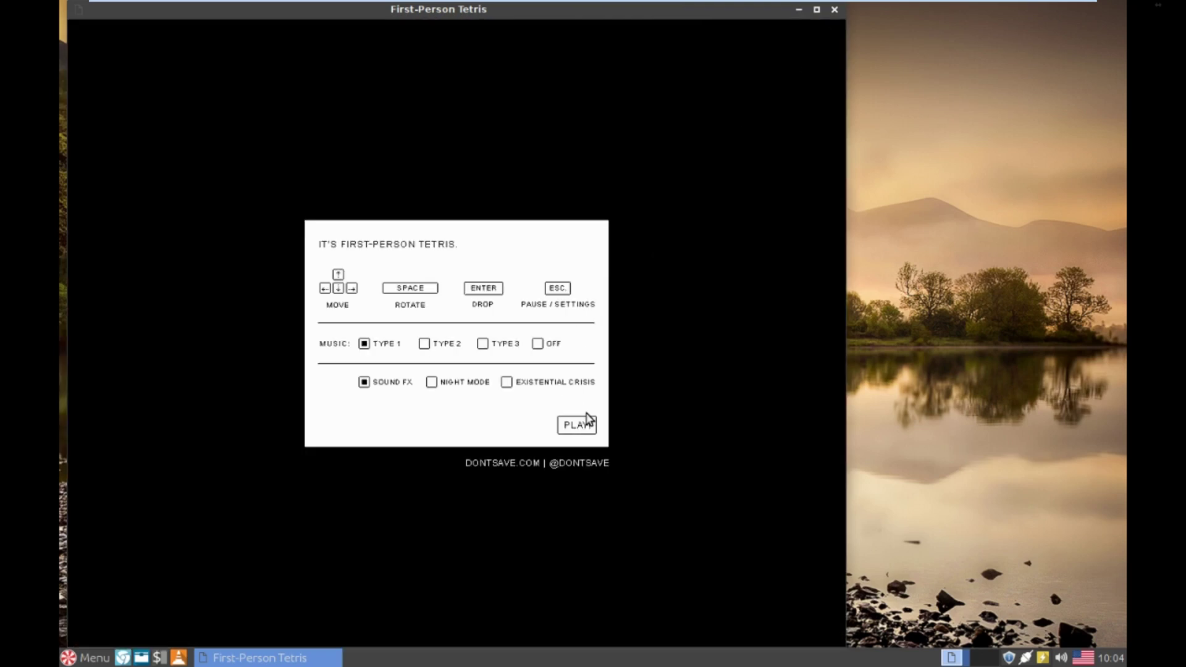
left_click(580, 426)
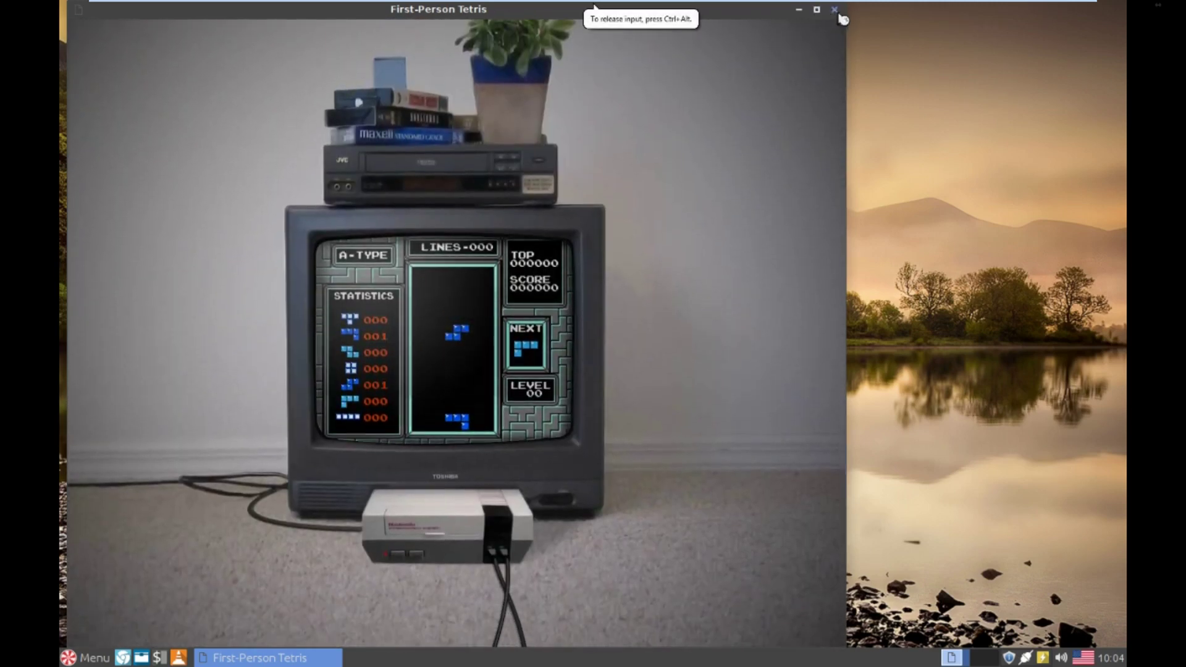
left_click(834, 9)
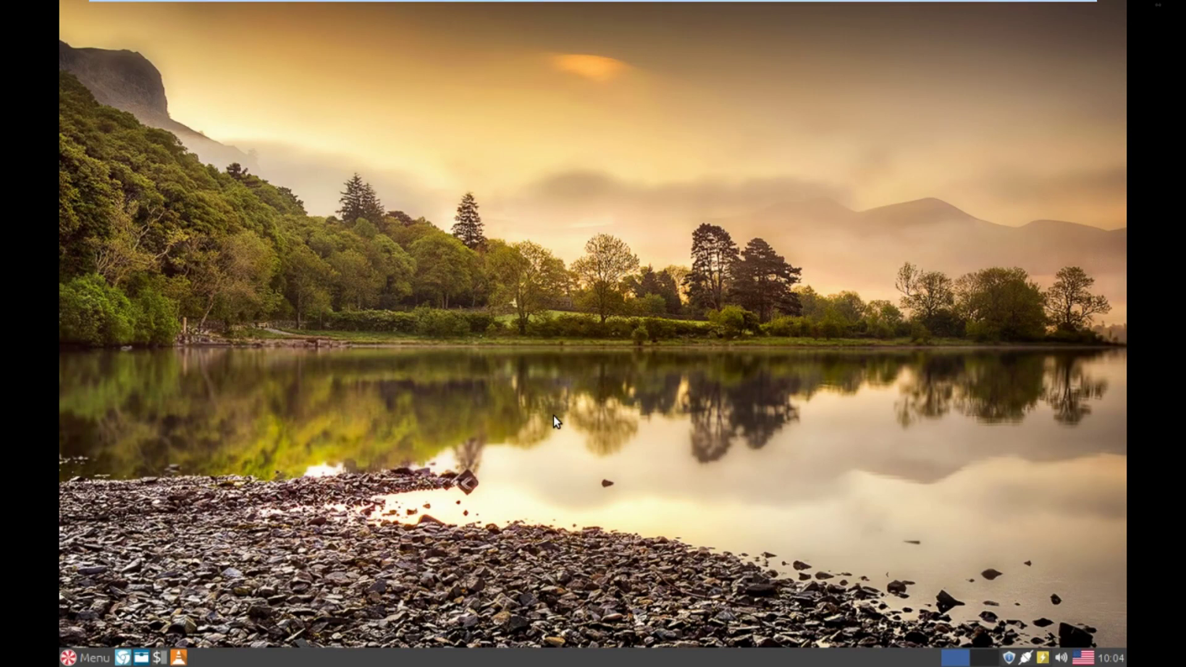
right_click(249, 220)
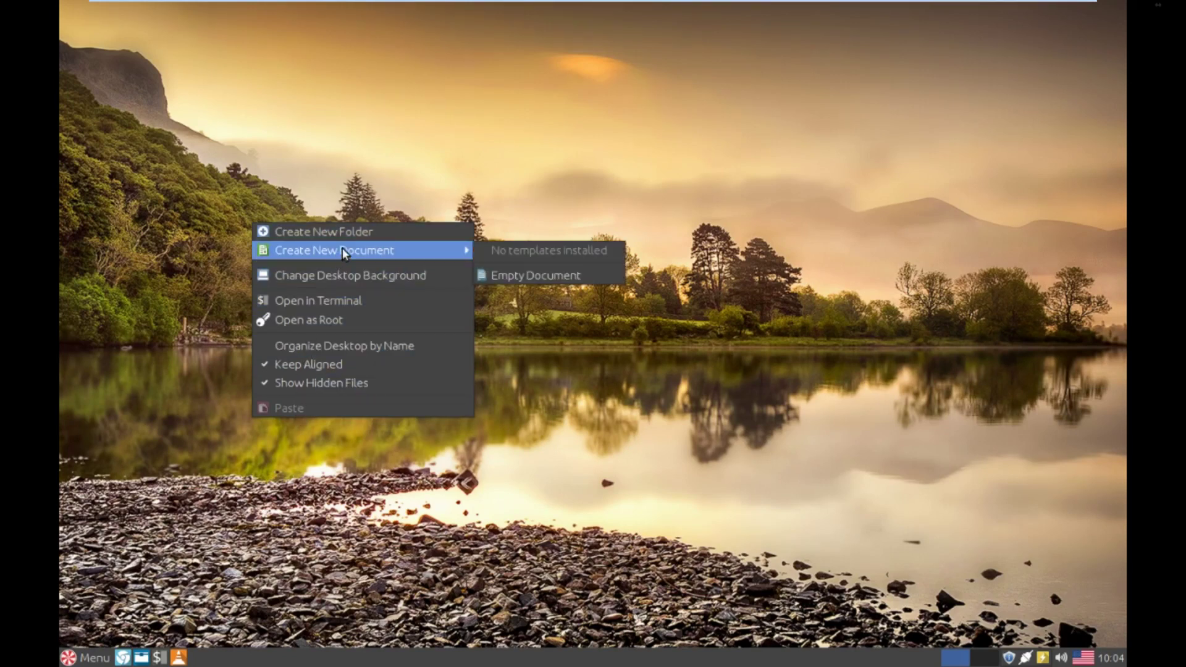
left_click(195, 320)
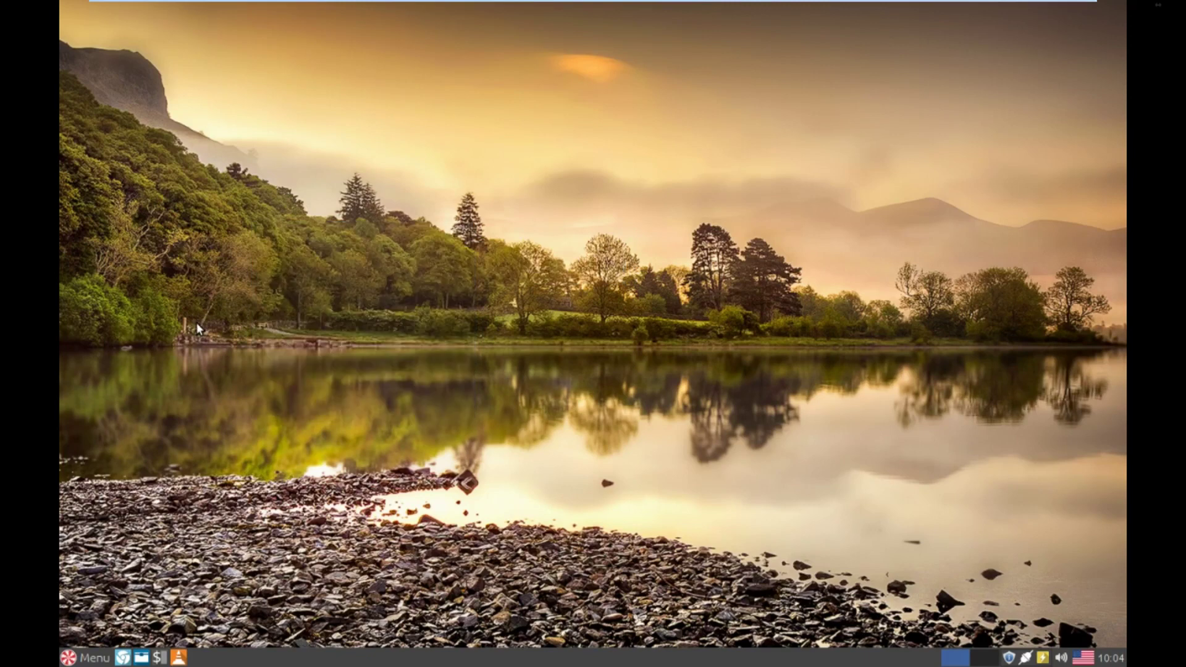